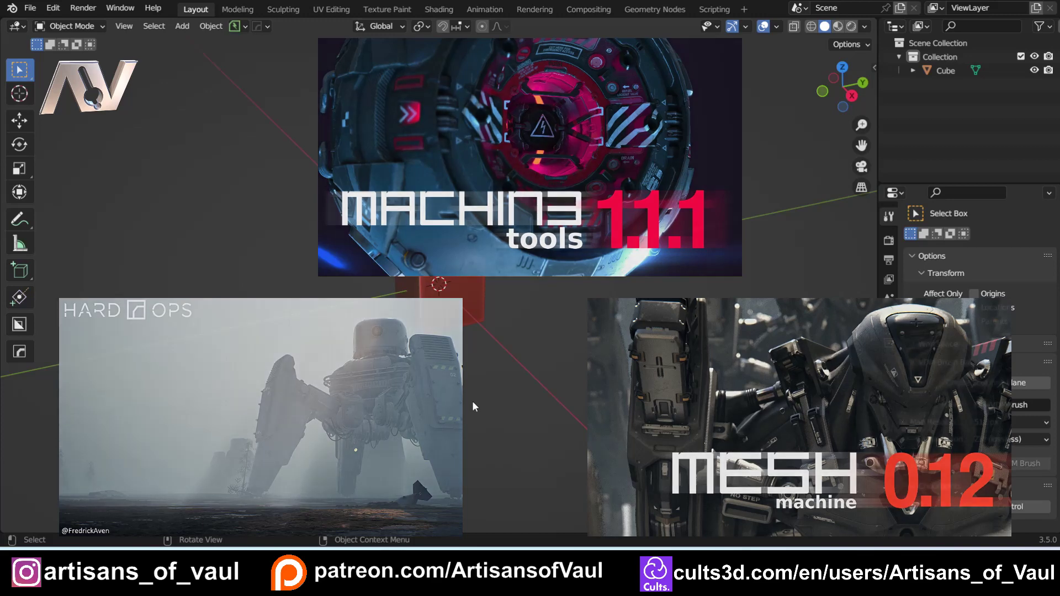
# Scale the cube up along the Y and Z axes to form a tall, wide slab
pyautogui.click(428, 337)
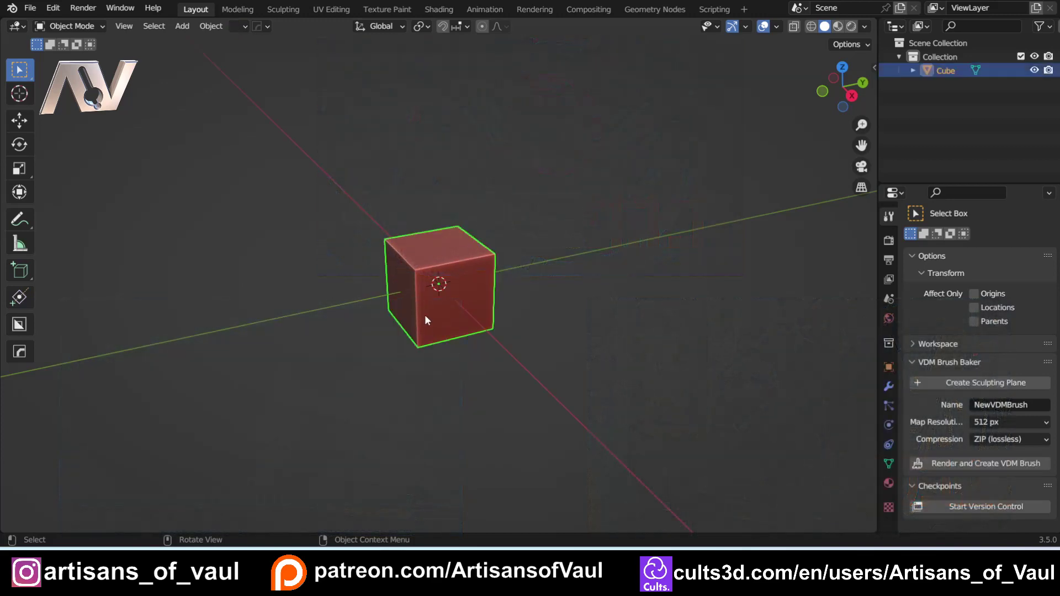
pyautogui.moveTo(425, 318); pyautogui.dragTo(481, 405, button='middle')
pyautogui.press('s')
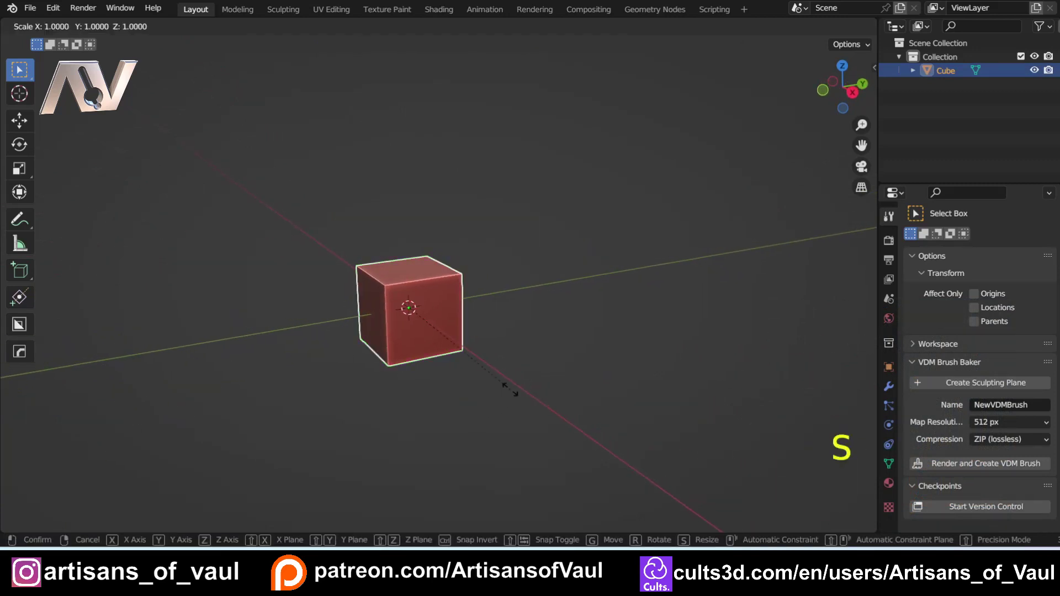
pyautogui.press('y')
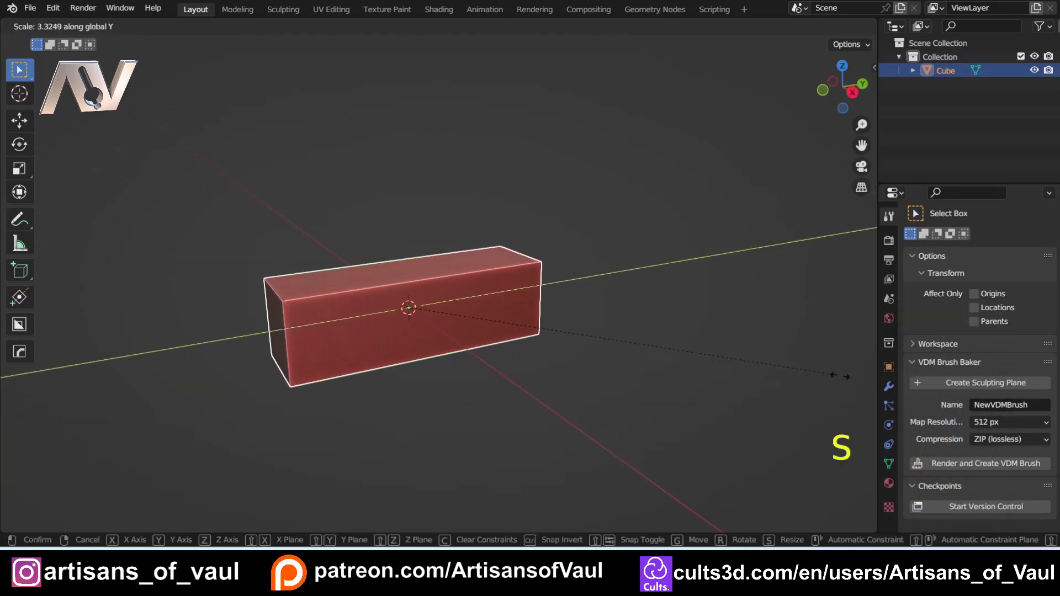
pyautogui.click(214, 328)
pyautogui.press('s')
pyautogui.press('z')
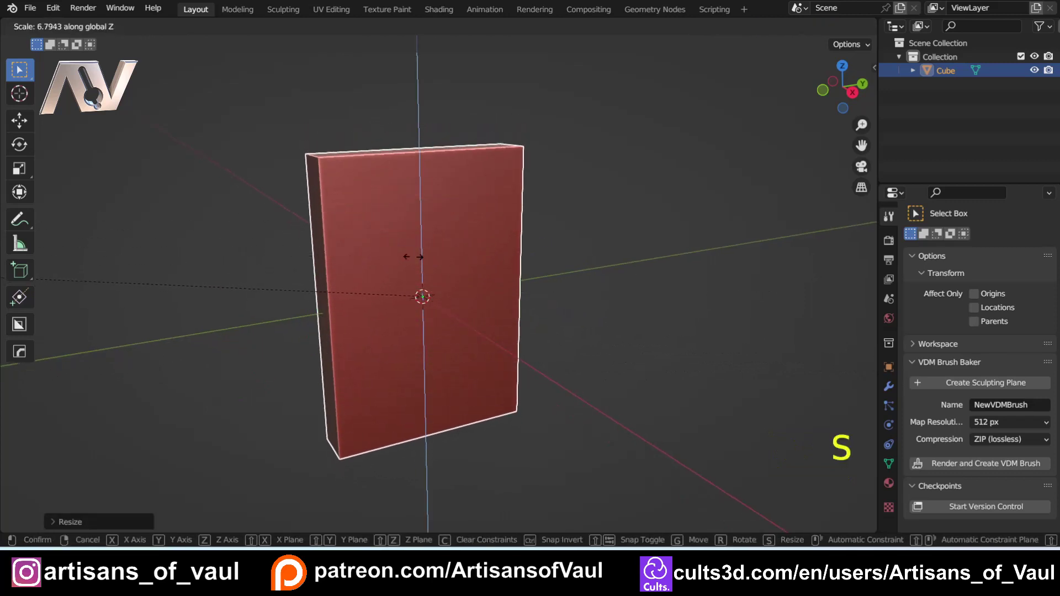
pyautogui.click(360, 278)
# Thicken the slab along the X axis and apply its scale
pyautogui.moveTo(409, 265); pyautogui.dragTo(452, 265, button='middle')
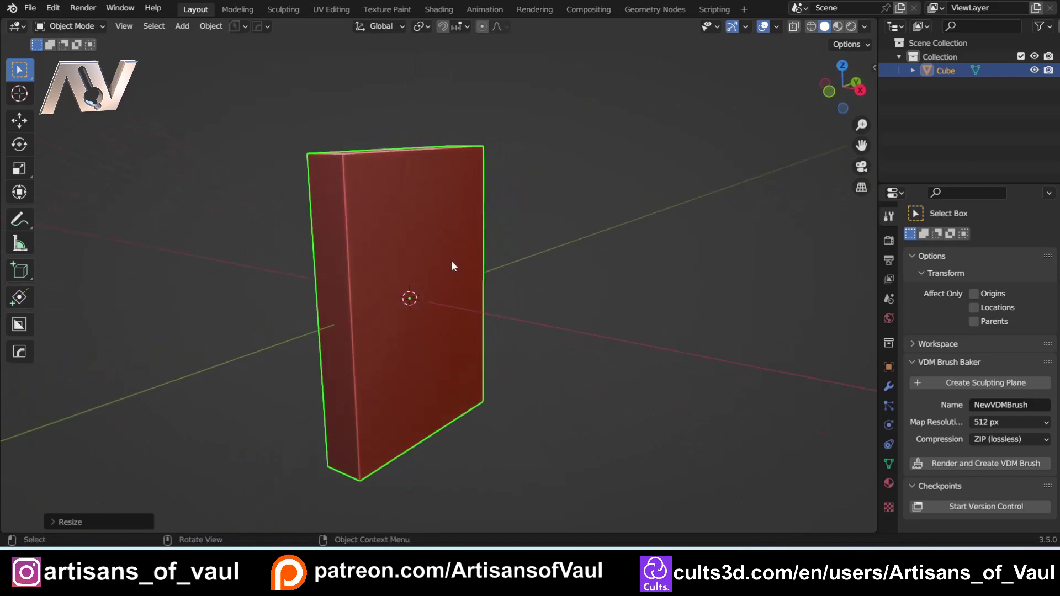
pyautogui.press('s')
pyautogui.press('x')
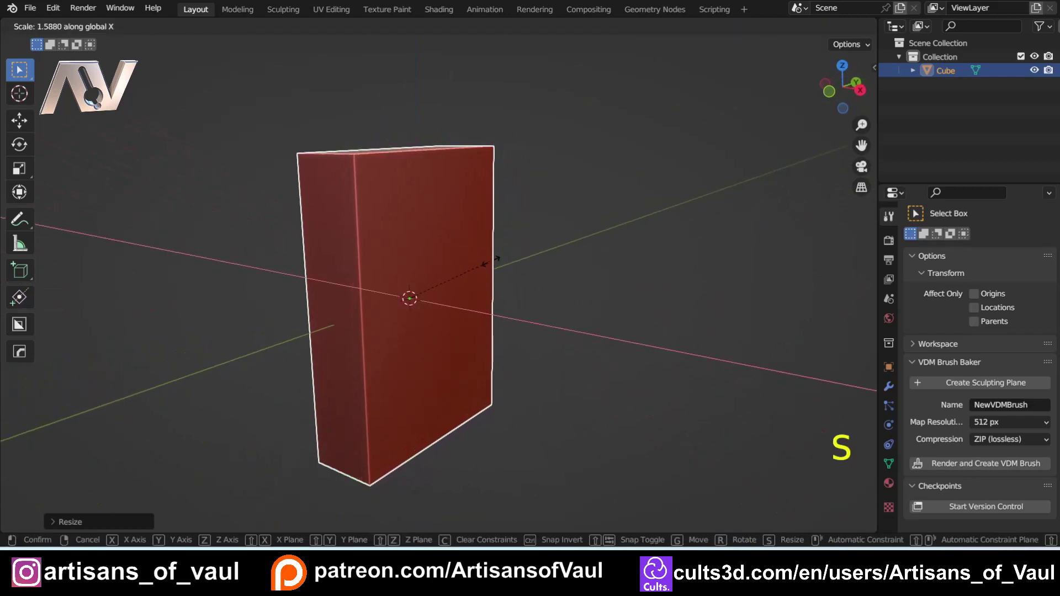
pyautogui.click(508, 260)
pyautogui.moveTo(509, 261); pyautogui.dragTo(465, 283, button='middle')
pyautogui.hotkey('ctrl', 'a')
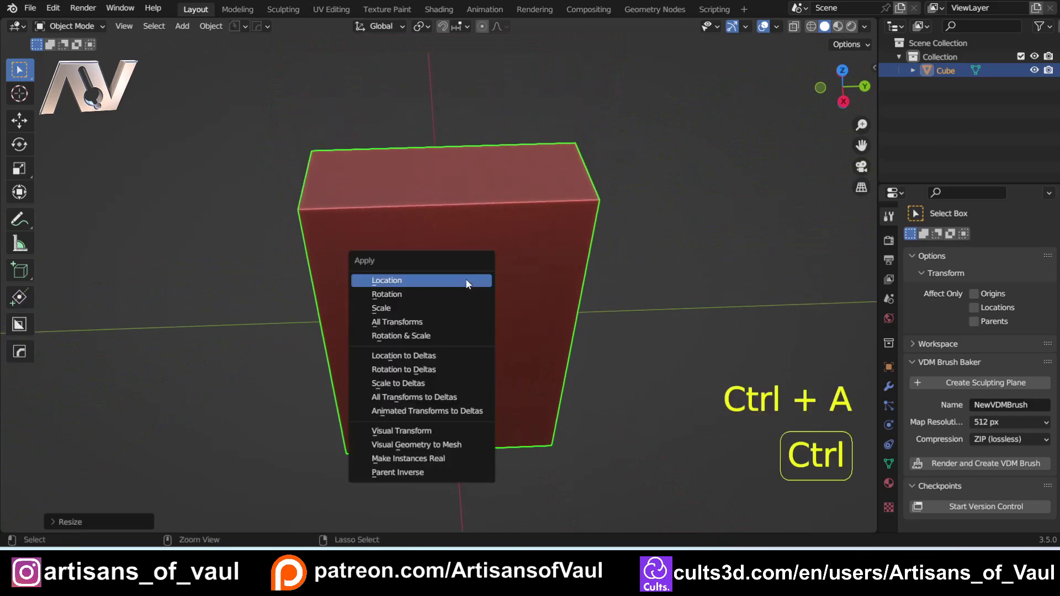
pyautogui.click(429, 307)
# Switch to editing the slab's edges and add one centred vertical loop cut across its width
pyautogui.press('Tab')
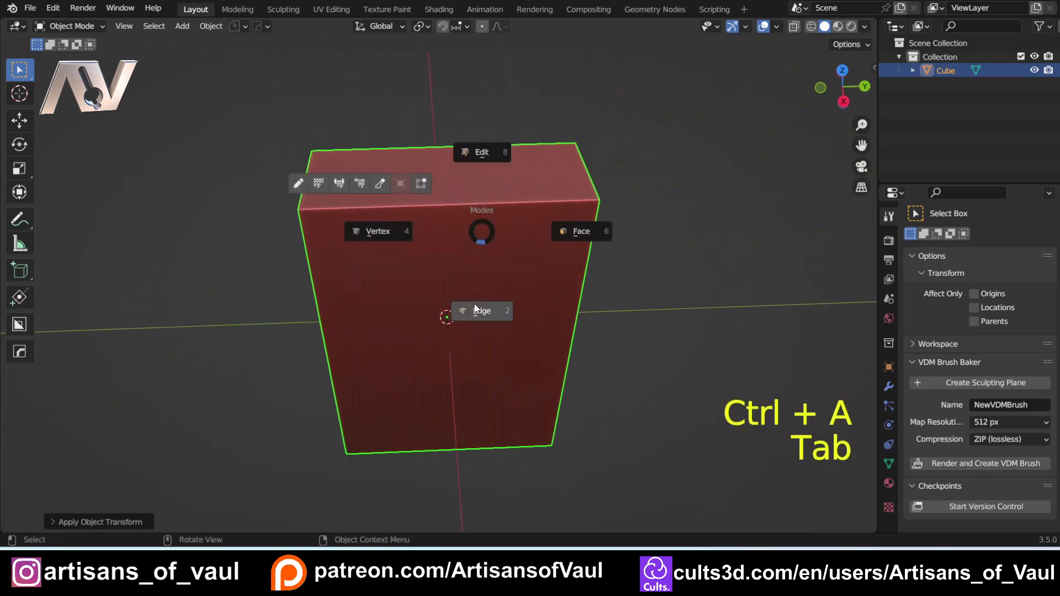
pyautogui.click(477, 312)
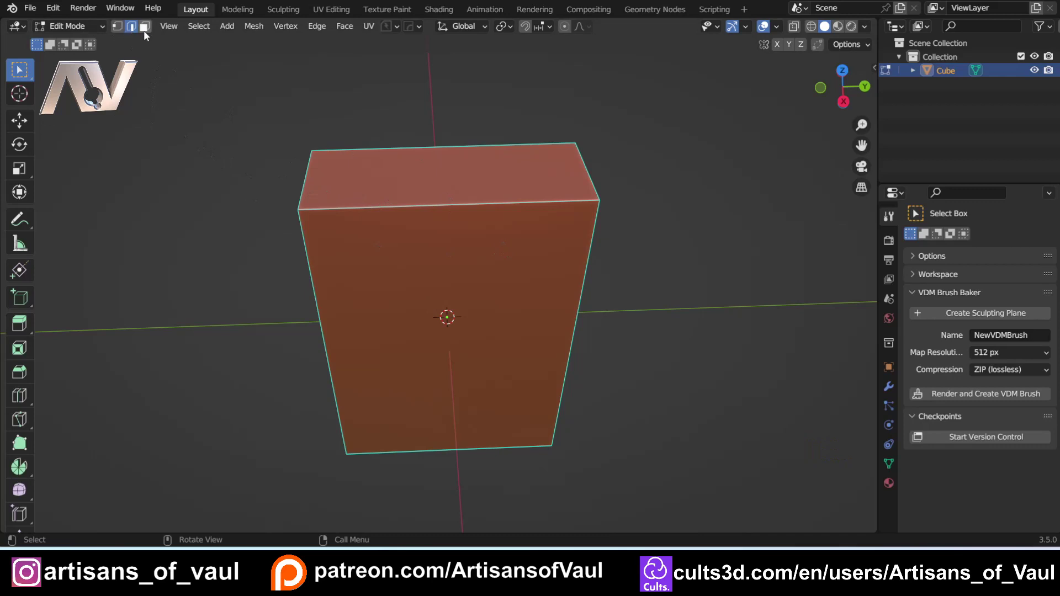
pyautogui.hotkey('ctrl', 'r')
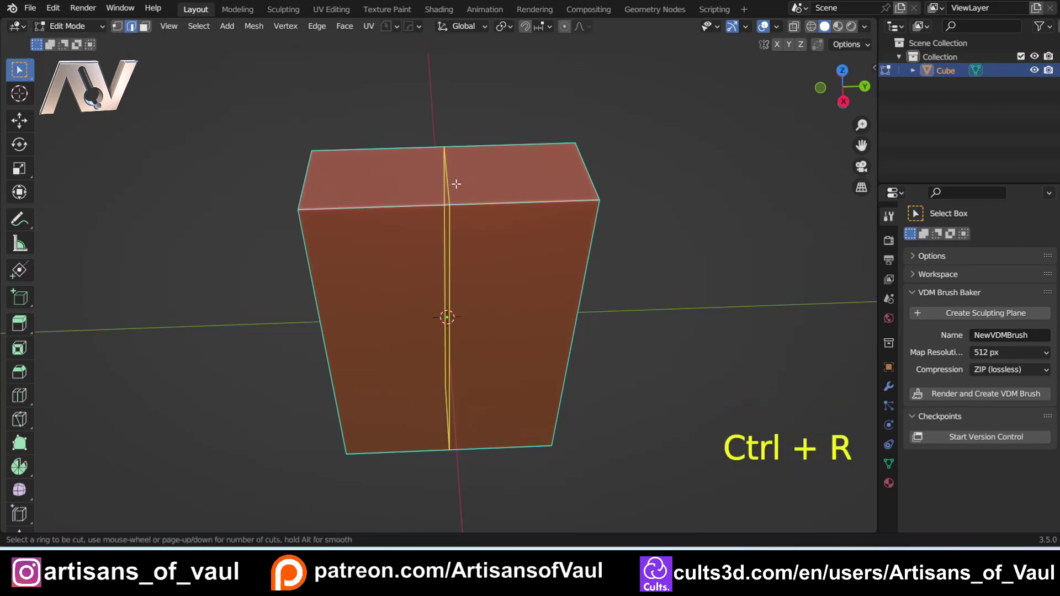
pyautogui.click(456, 184)
pyautogui.rightClick(492, 177)
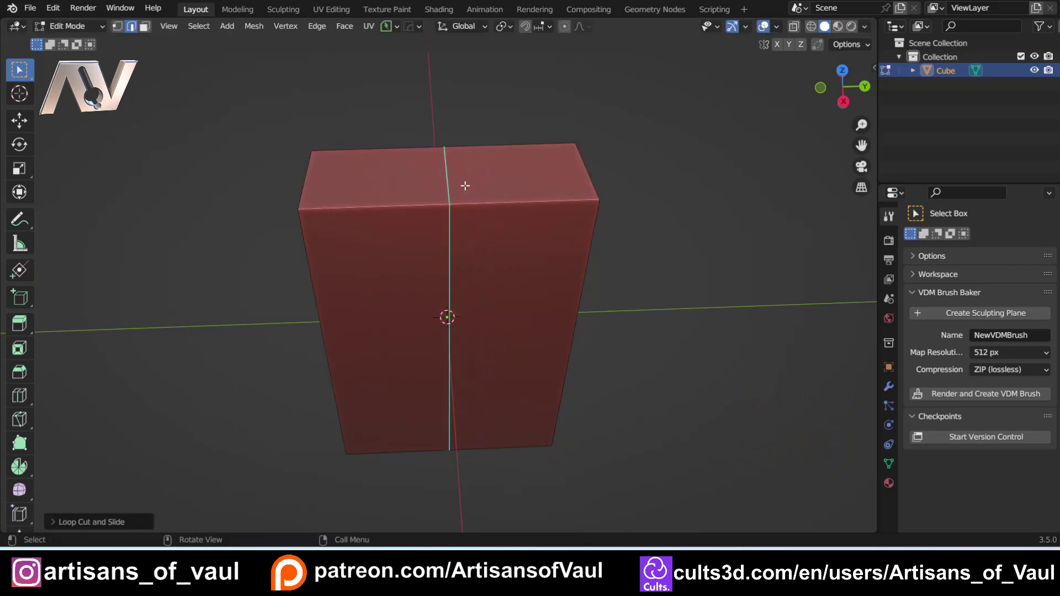
# Bevel the centre loop widely with one segment, splitting it into two vertical loops near the slab's sides
pyautogui.hotkey('ctrl', 'b')
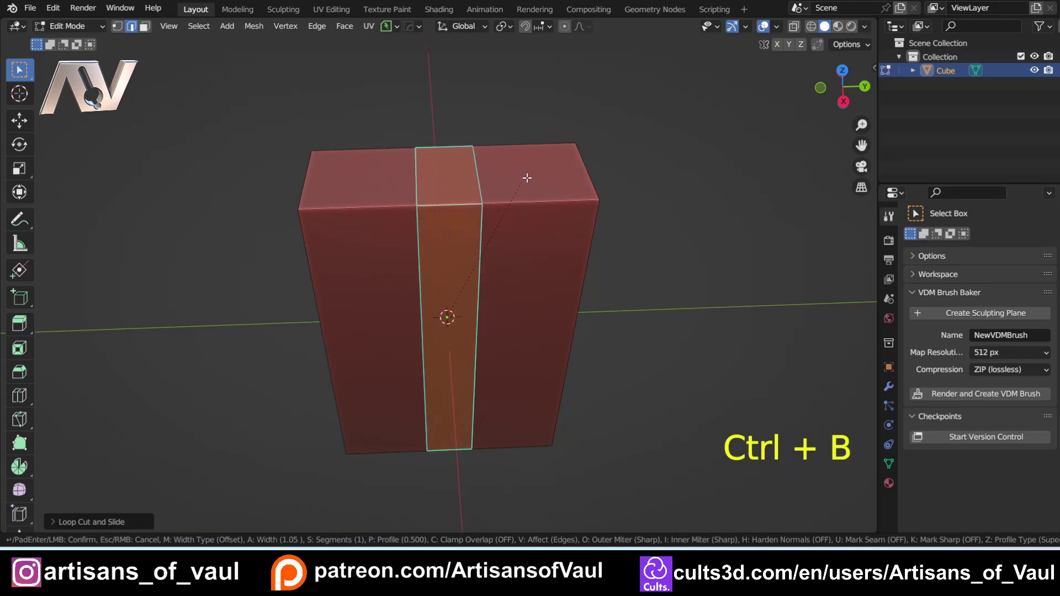
pyautogui.scroll(3, 533, 163)
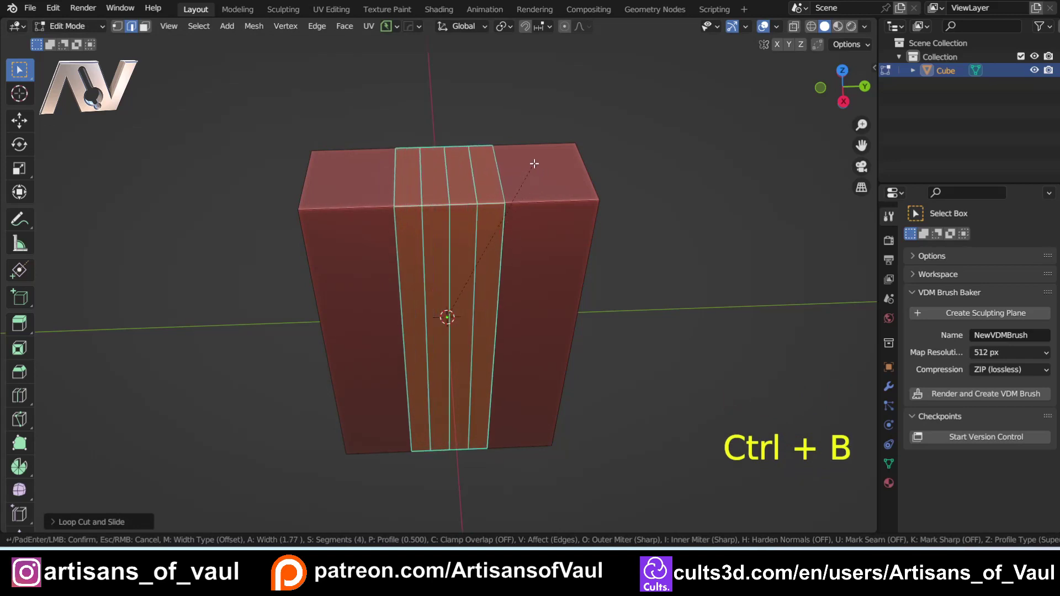
pyautogui.scroll(-3, 533, 163)
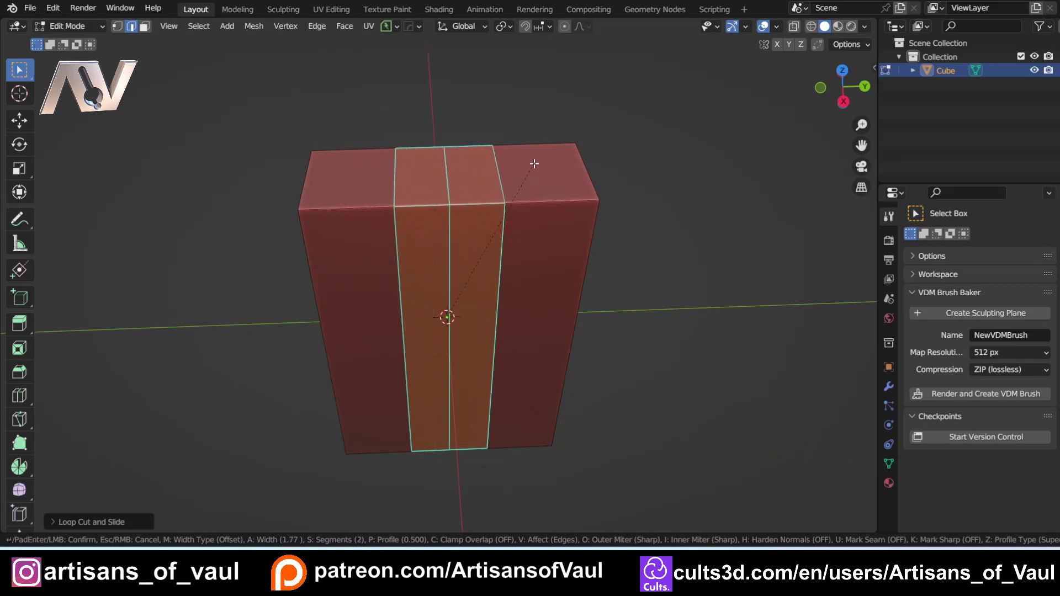
pyautogui.click(579, 160)
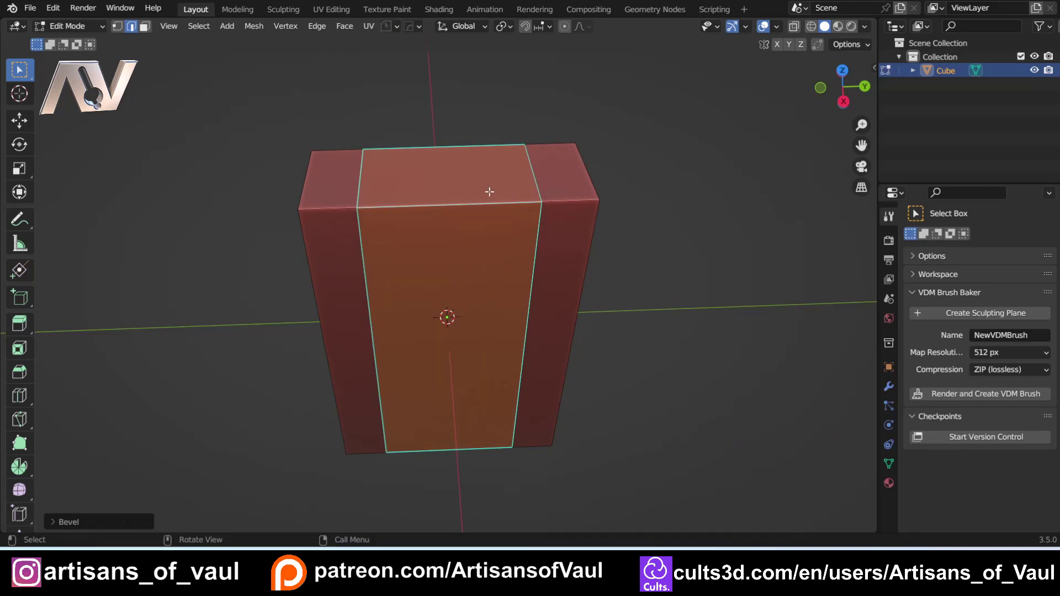
# Select the slab's four outer vertical corner edges and scale them inward along X to about three-quarters, tapering both sides
pyautogui.click(319, 296)
pyautogui.keyDown('shift'); pyautogui.click(568, 281); pyautogui.keyUp('shift')
pyautogui.moveTo(569, 282); pyautogui.dragTo(386, 259, button='middle')
pyautogui.keyDown('shift'); pyautogui.click(224, 260); pyautogui.keyUp('shift')
pyautogui.moveTo(224, 260); pyautogui.dragTo(441, 190, button='middle')
pyautogui.keyDown('shift'); pyautogui.moveTo(442, 191); pyautogui.dragTo(683, 155, button='middle'); pyautogui.keyUp('shift')
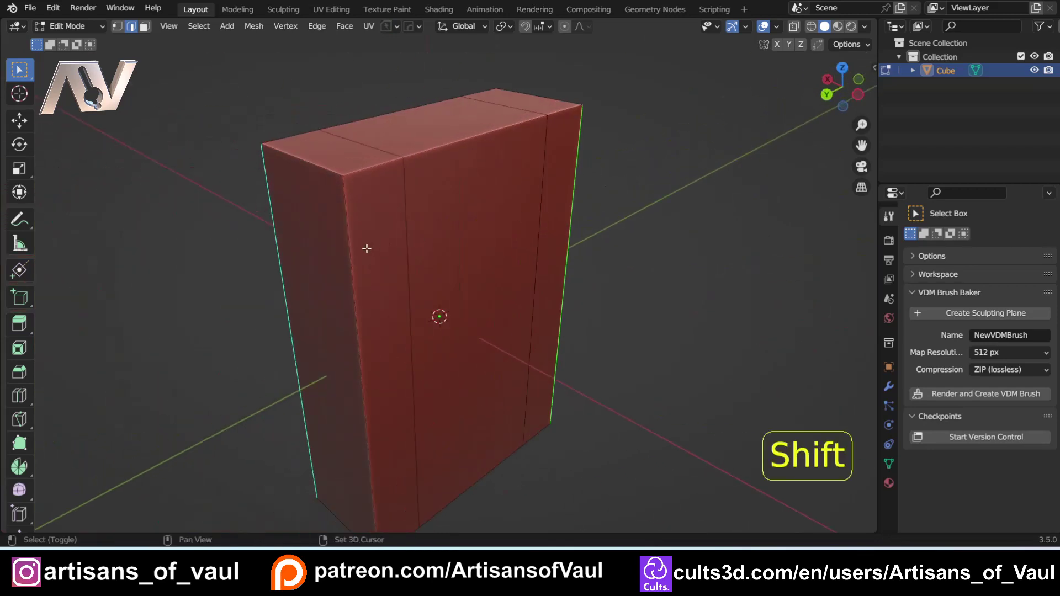
pyautogui.moveTo(367, 249); pyautogui.dragTo(540, 325, button='middle')
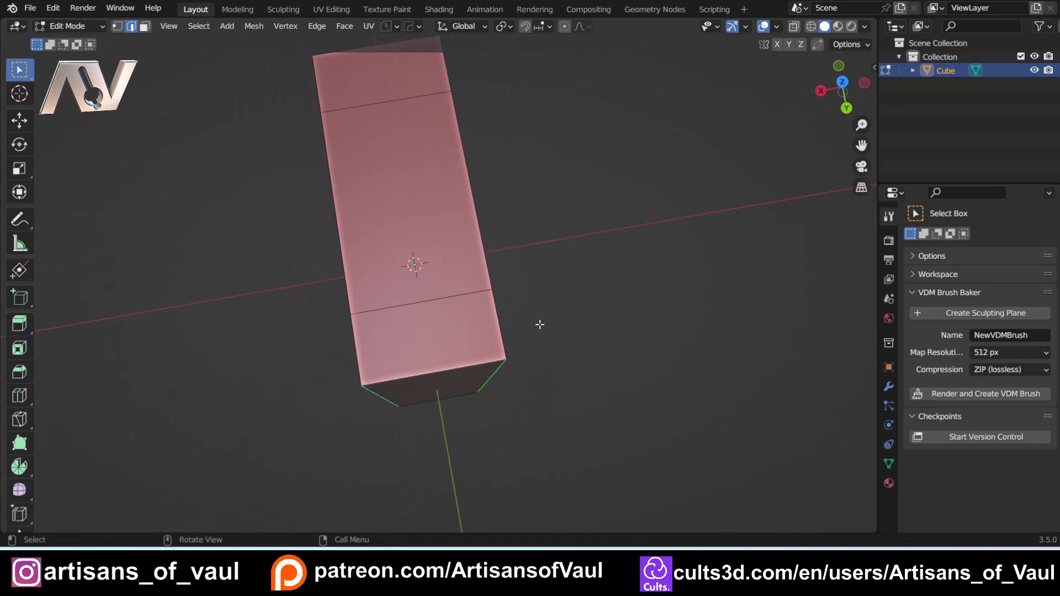
pyautogui.press('s')
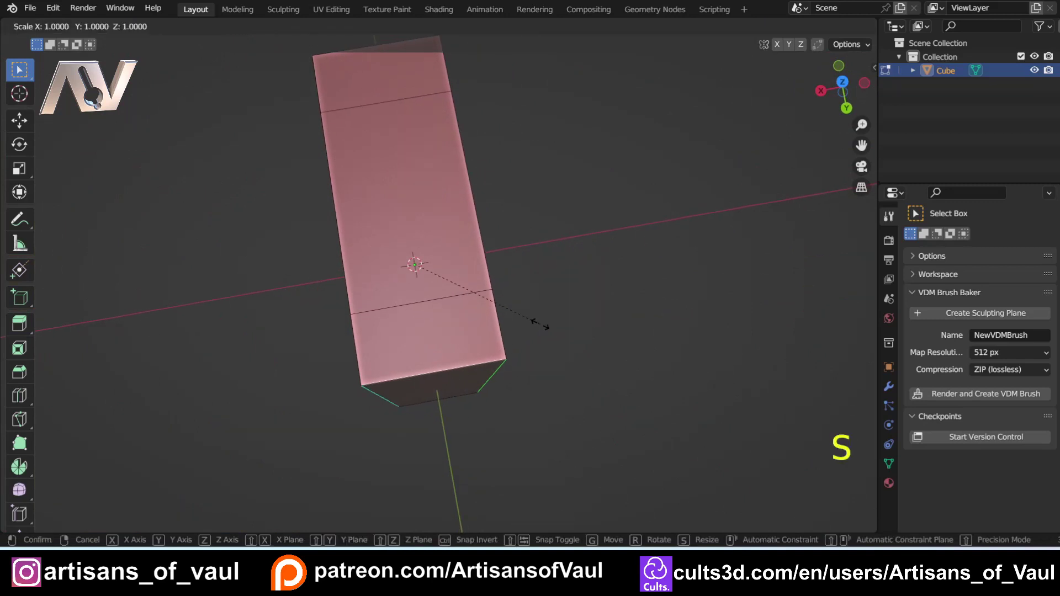
pyautogui.press('x')
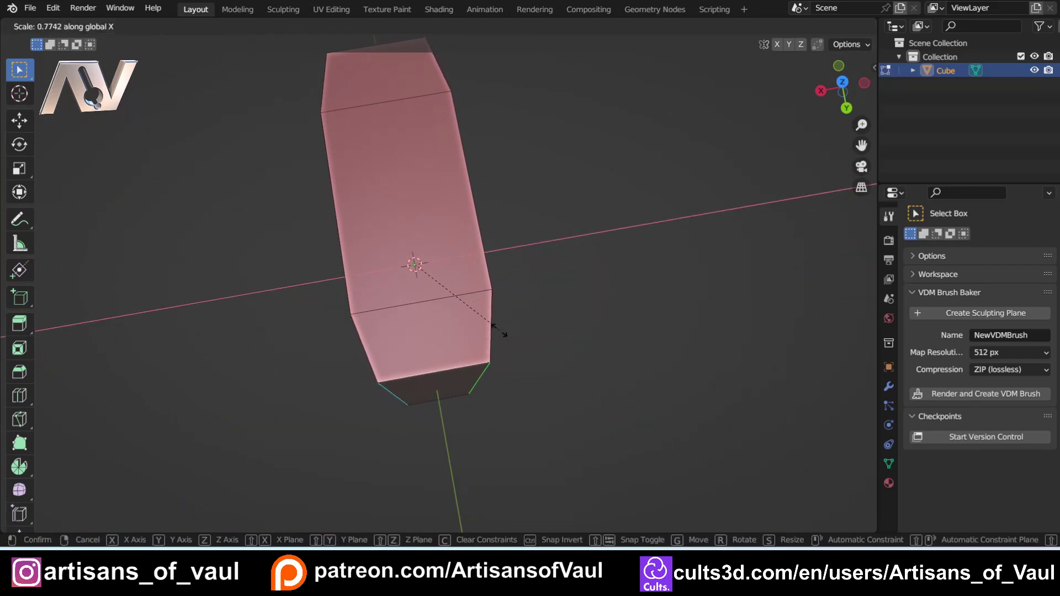
pyautogui.click(485, 335)
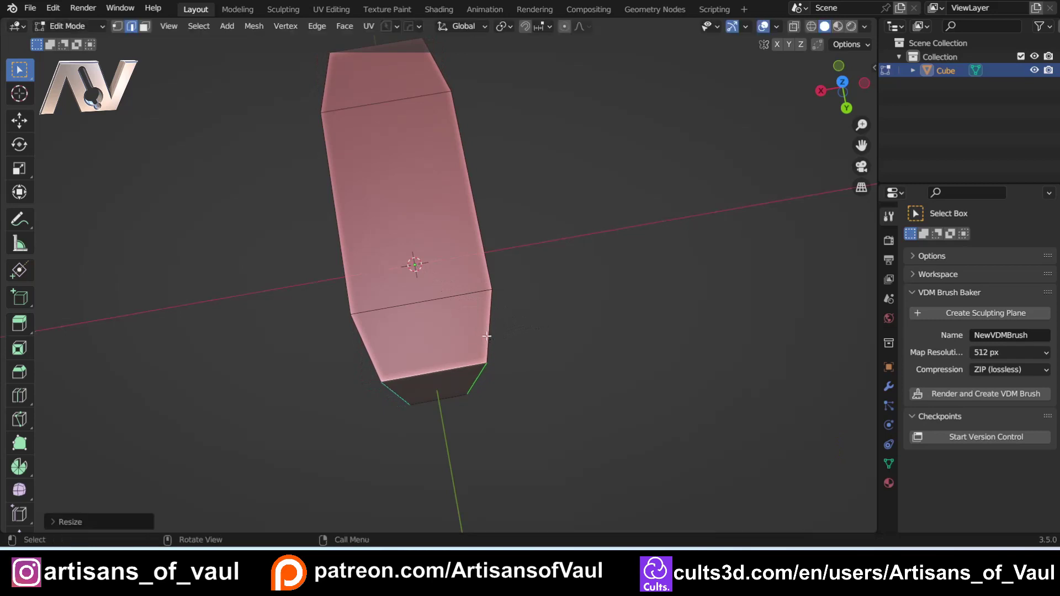
# Bevel both inner edge loops around the slab with 8 segments and a width of about 0.155
pyautogui.moveTo(485, 335); pyautogui.dragTo(177, 167, button='middle')
pyautogui.click(277, 210)
pyautogui.keyDown('alt'); pyautogui.click(243, 243); pyautogui.keyUp('alt')
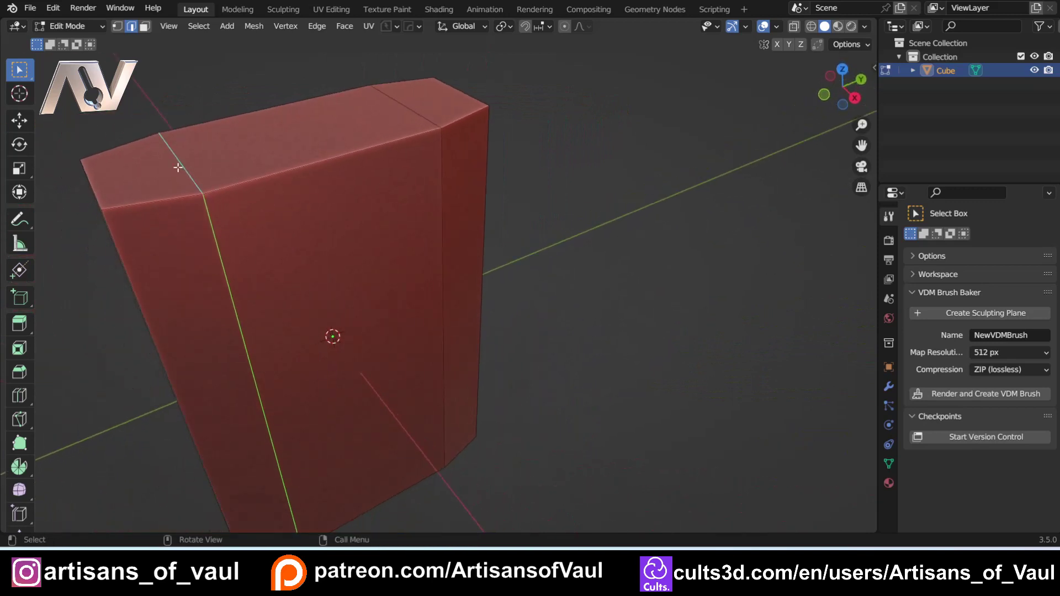
pyautogui.keyDown('alt'); pyautogui.keyDown('shift'); pyautogui.click(442, 223); pyautogui.keyUp('shift'); pyautogui.keyUp('alt')
pyautogui.moveTo(469, 222); pyautogui.dragTo(480, 260, button='middle')
pyautogui.hotkey('ctrl', 'b')
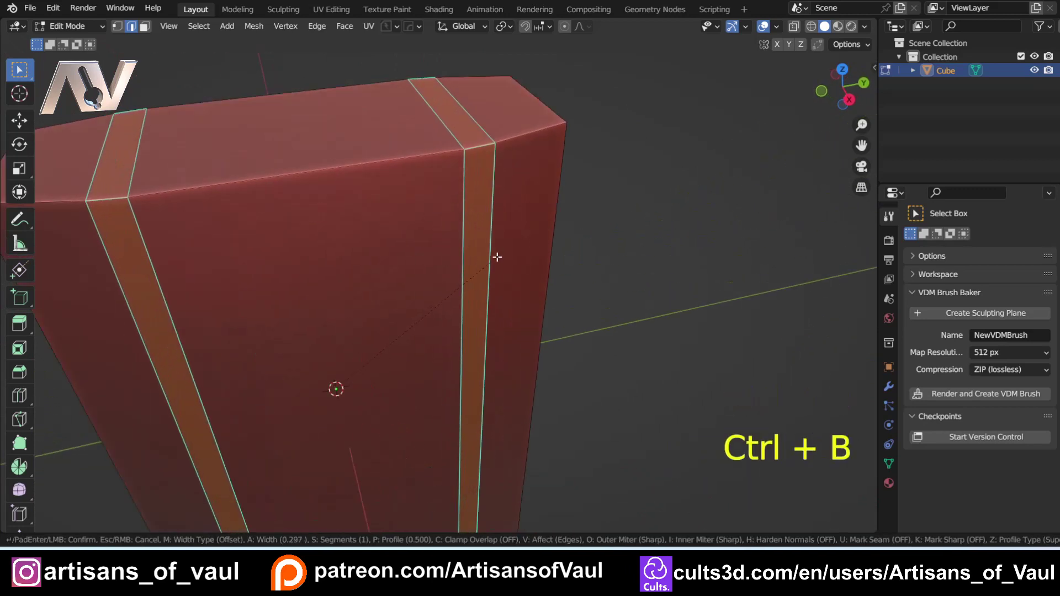
pyautogui.scroll(5, 493, 256)
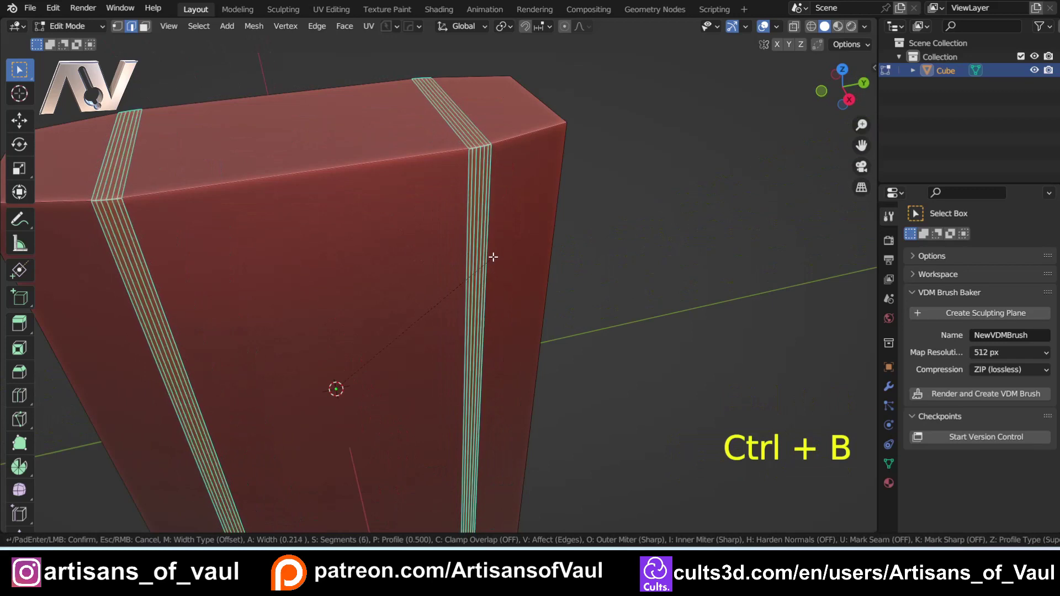
pyautogui.scroll(1, 492, 258)
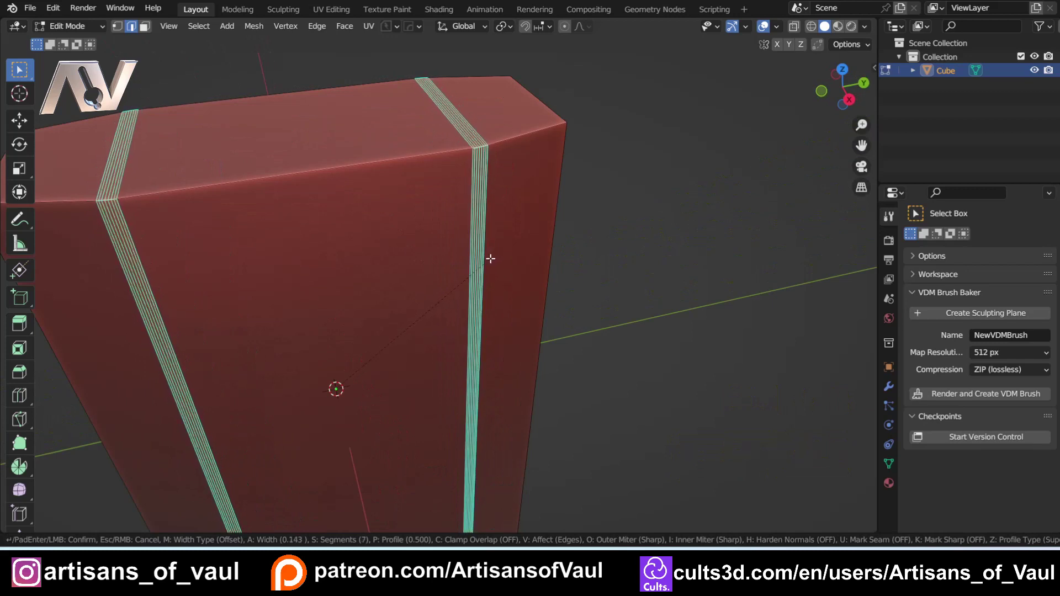
pyautogui.scroll(1, 491, 258)
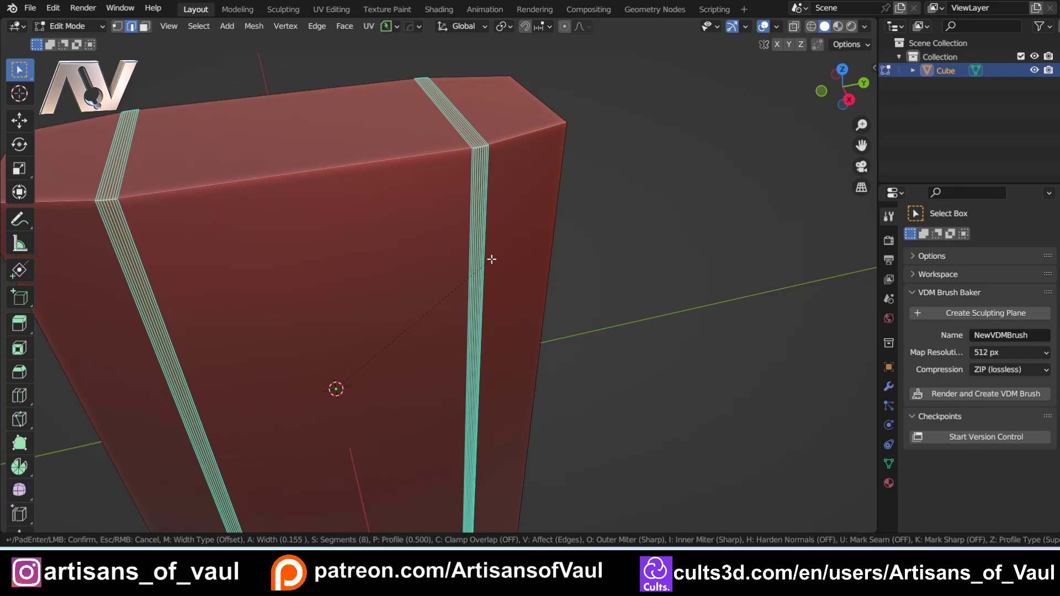
pyautogui.click(491, 259)
# Examine the bevelled bands across the slab's top cap and large front face
pyautogui.scroll(-5, 435, 234)
pyautogui.moveTo(383, 260); pyautogui.dragTo(381, 244, button='middle')
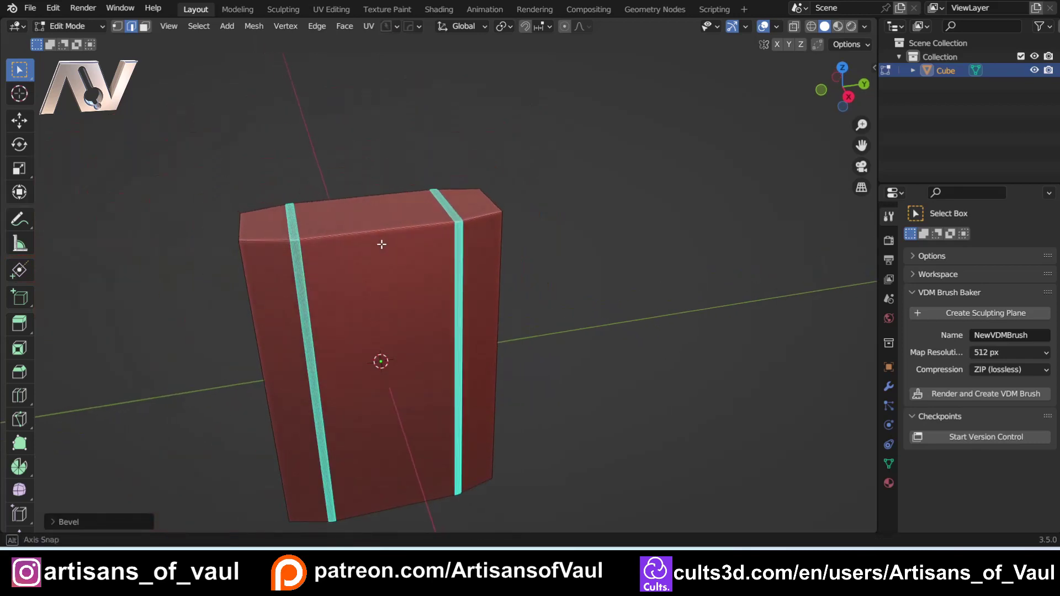
pyautogui.scroll(2, 350, 239)
pyautogui.keyDown('shift'); pyautogui.moveTo(274, 215); pyautogui.dragTo(284, 299, button='middle'); pyautogui.keyUp('shift')
pyautogui.scroll(2, 331, 265)
pyautogui.scroll(-1, 511, 289)
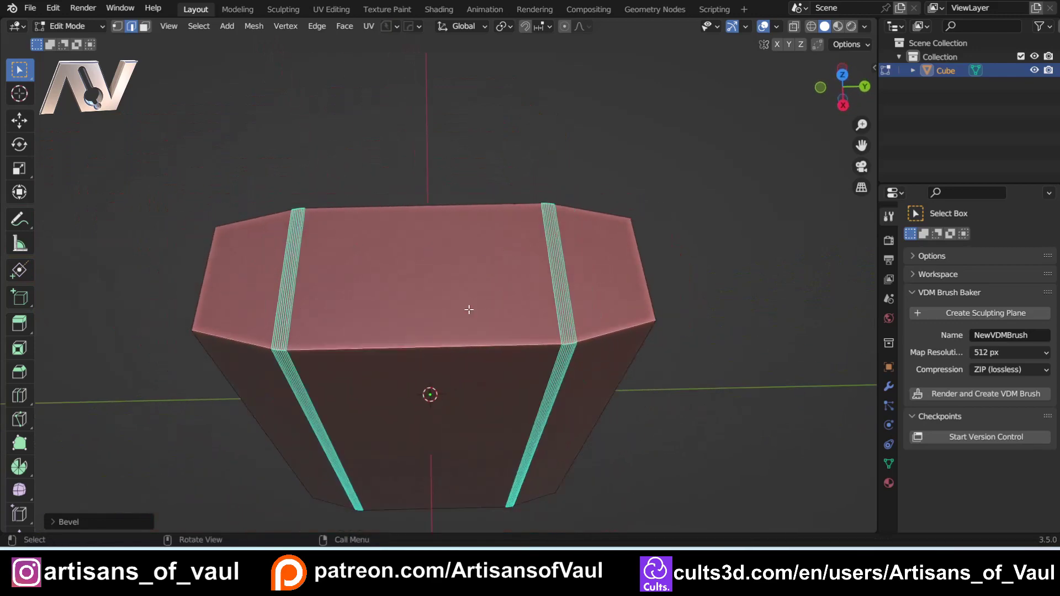
pyautogui.scroll(-1, 469, 310)
pyautogui.moveTo(443, 349); pyautogui.dragTo(441, 216, button='middle')
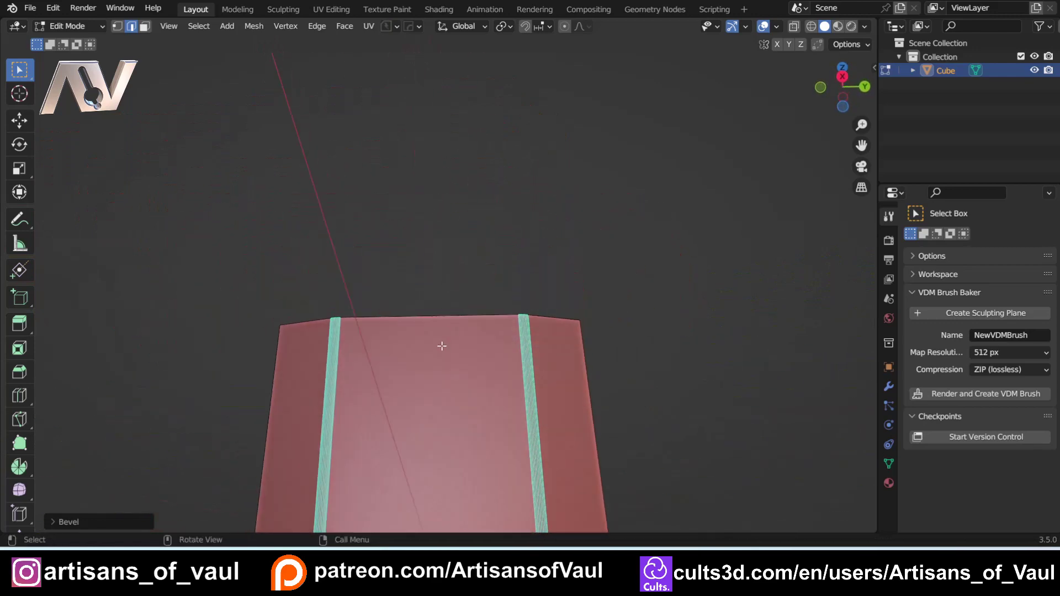
pyautogui.scroll(-2, 442, 356)
pyautogui.keyDown('shift'); pyautogui.moveTo(441, 356); pyautogui.dragTo(465, 274, button='middle'); pyautogui.keyUp('shift')
pyautogui.keyDown('shift'); pyautogui.moveTo(469, 224); pyautogui.dragTo(453, 365, button='middle'); pyautogui.keyUp('shift')
pyautogui.scroll(3, 447, 256)
pyautogui.moveTo(446, 255); pyautogui.dragTo(412, 276, button='middle')
pyautogui.scroll(1, 411, 275)
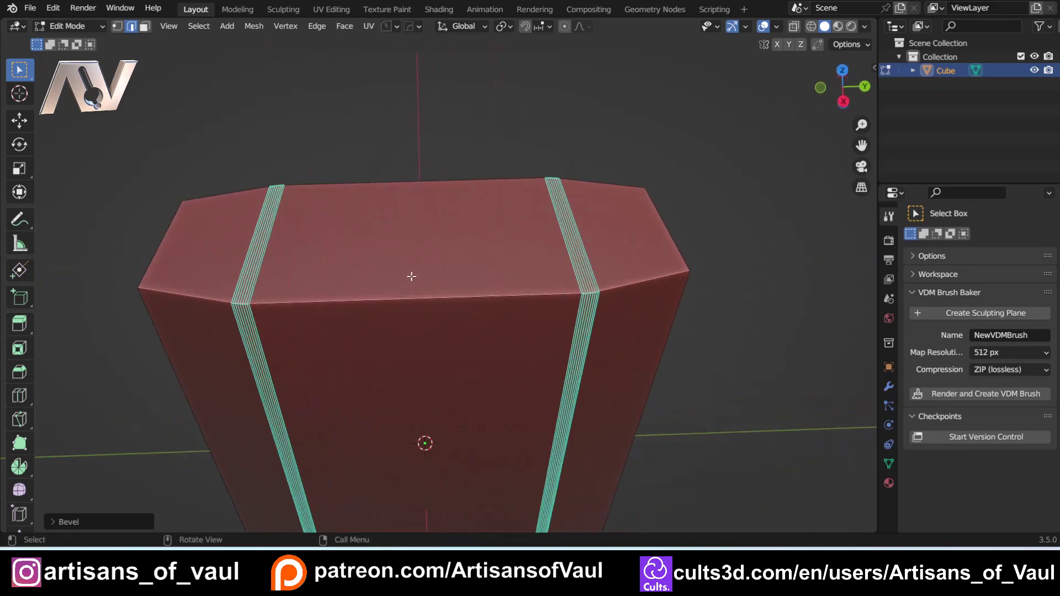
# Run HardOps Clean Mesh on the slab to dissolve the redundant edges across its flat top and bottom faces
pyautogui.press('q')
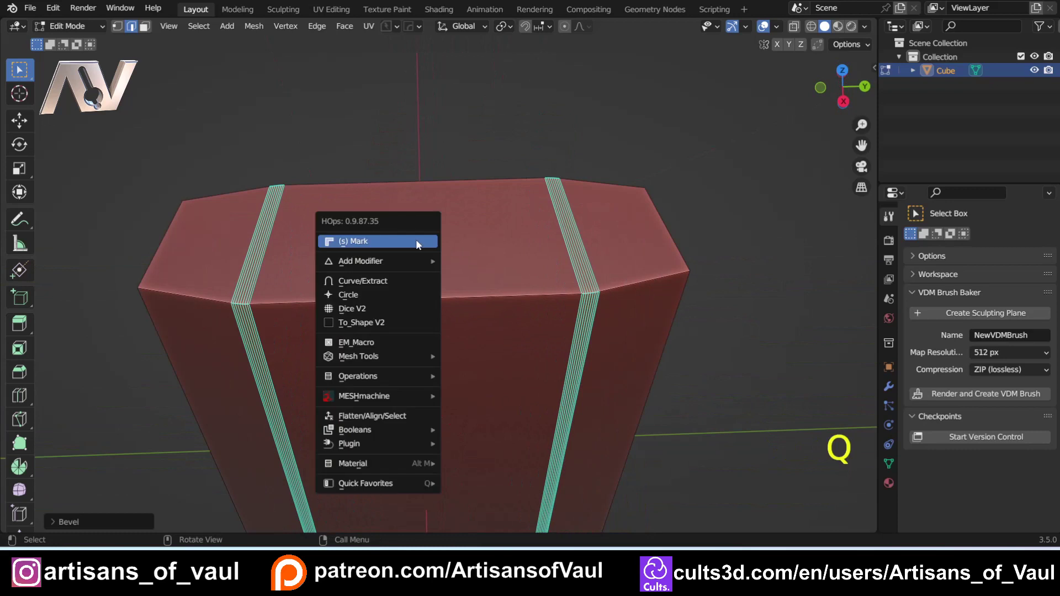
pyautogui.moveTo(382, 381)
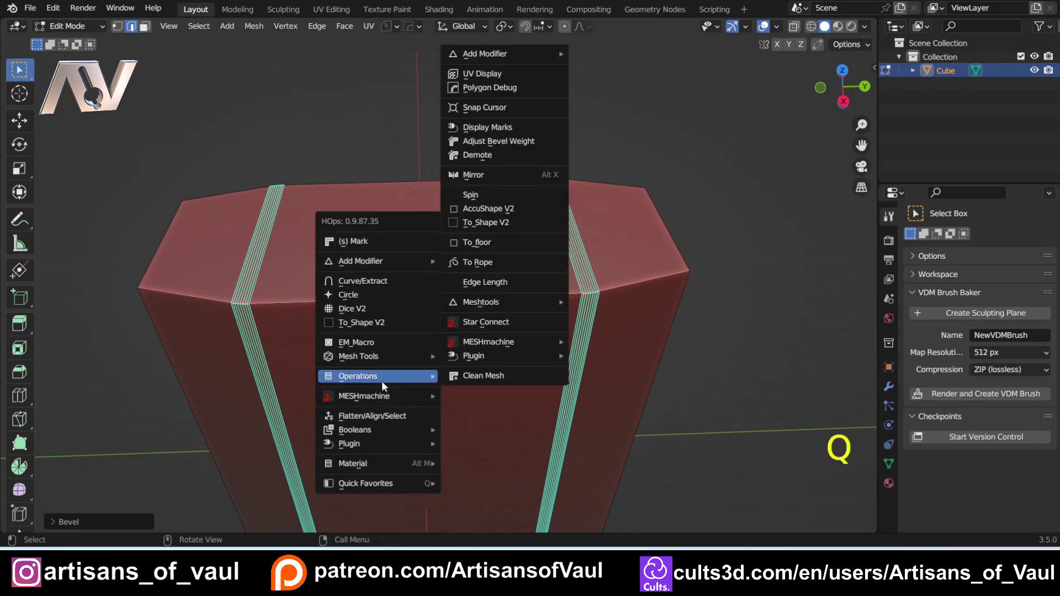
pyautogui.click(503, 375)
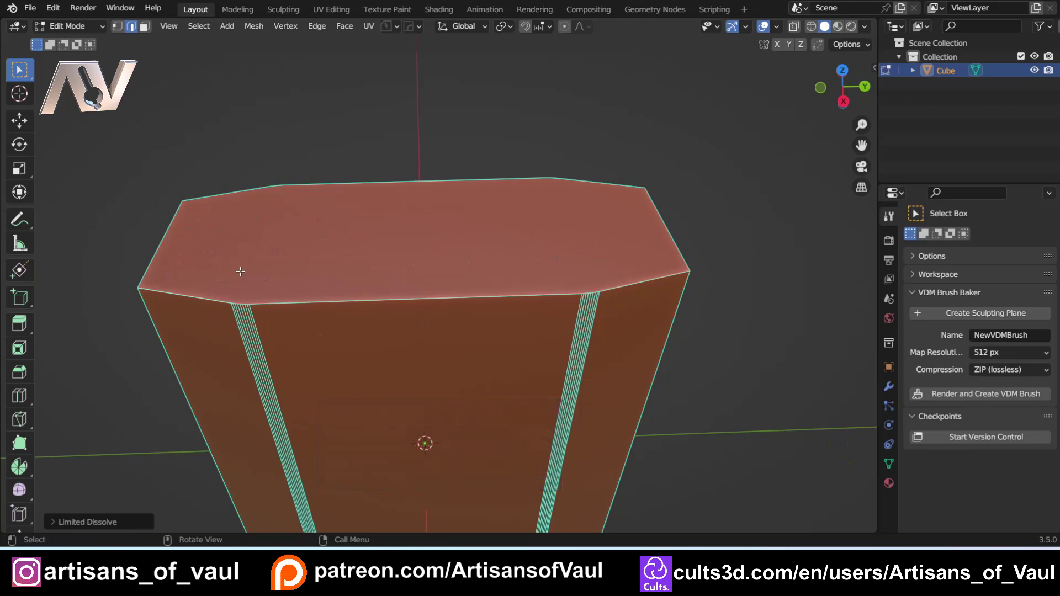
pyautogui.moveTo(308, 235); pyautogui.dragTo(400, 229, button='middle')
pyautogui.scroll(2, 432, 269)
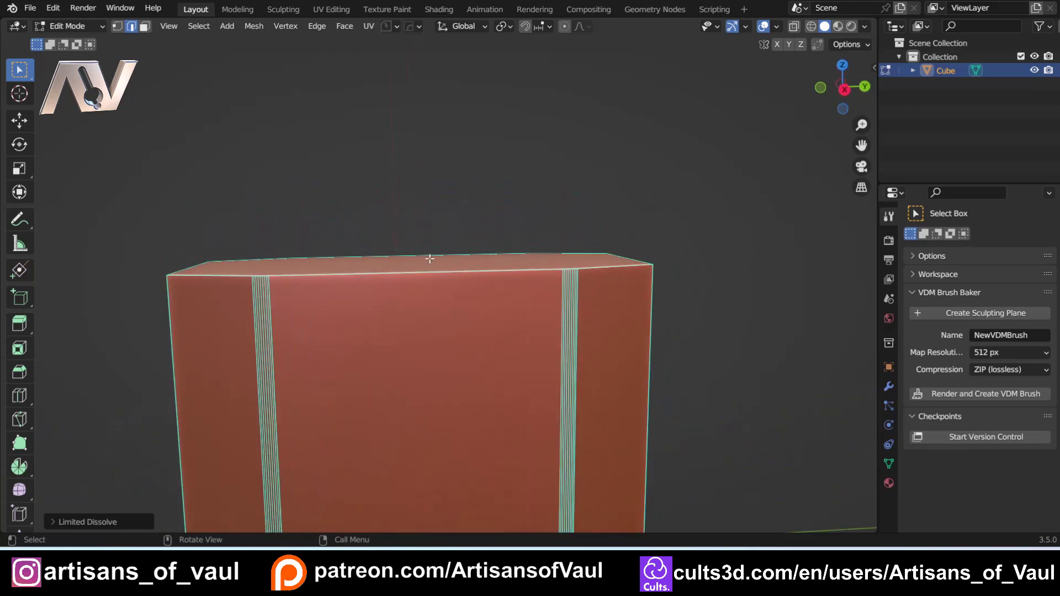
pyautogui.moveTo(364, 250); pyautogui.dragTo(320, 254, button='middle')
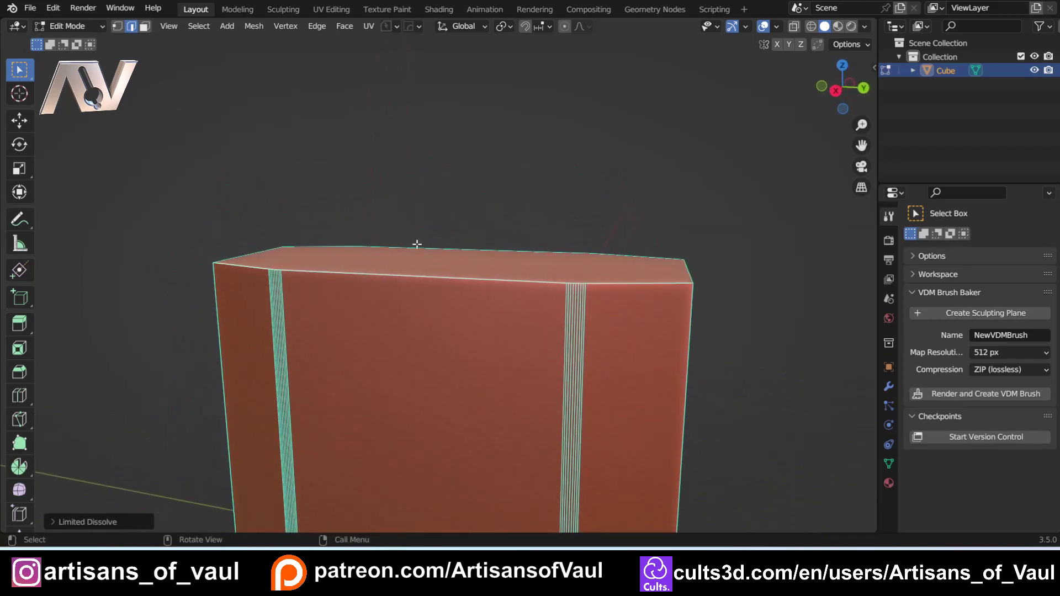
pyautogui.scroll(-3, 514, 283)
pyautogui.moveTo(462, 338); pyautogui.dragTo(489, 312, button='middle')
pyautogui.keyDown('shift'); pyautogui.moveTo(425, 323); pyautogui.dragTo(456, 220, button='middle'); pyautogui.keyUp('shift')
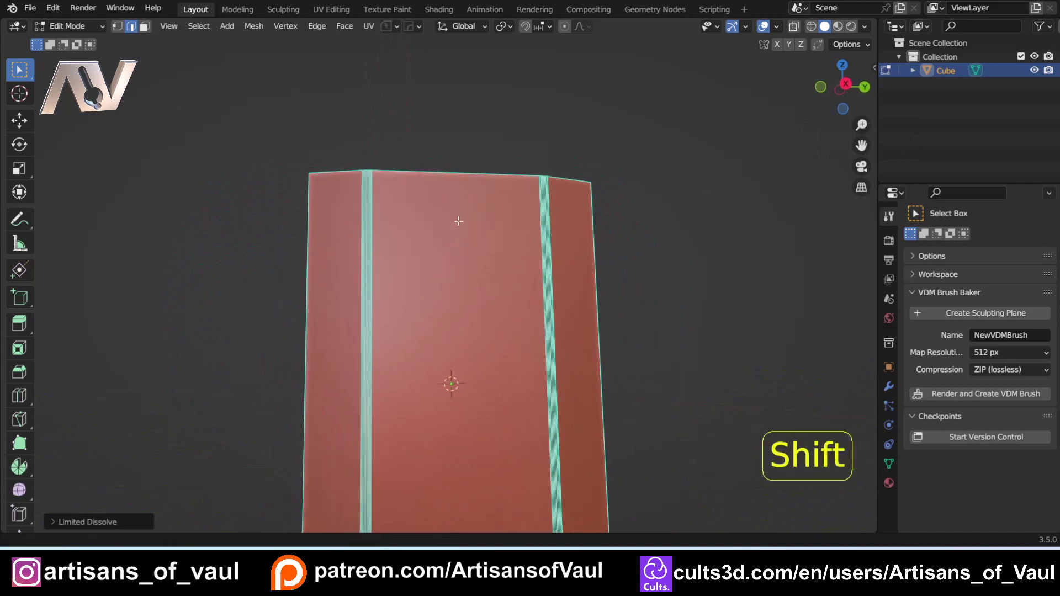
# Start BoxCutter on the slab in a straight side view and set its cutting shape to Ngon
pyautogui.click(850, 84)
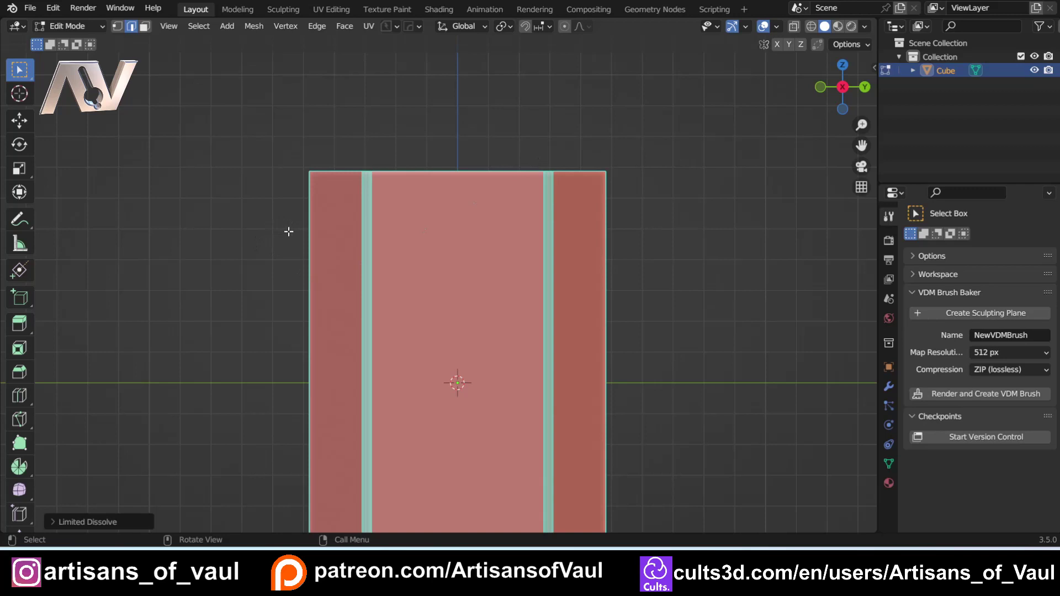
pyautogui.press('w')
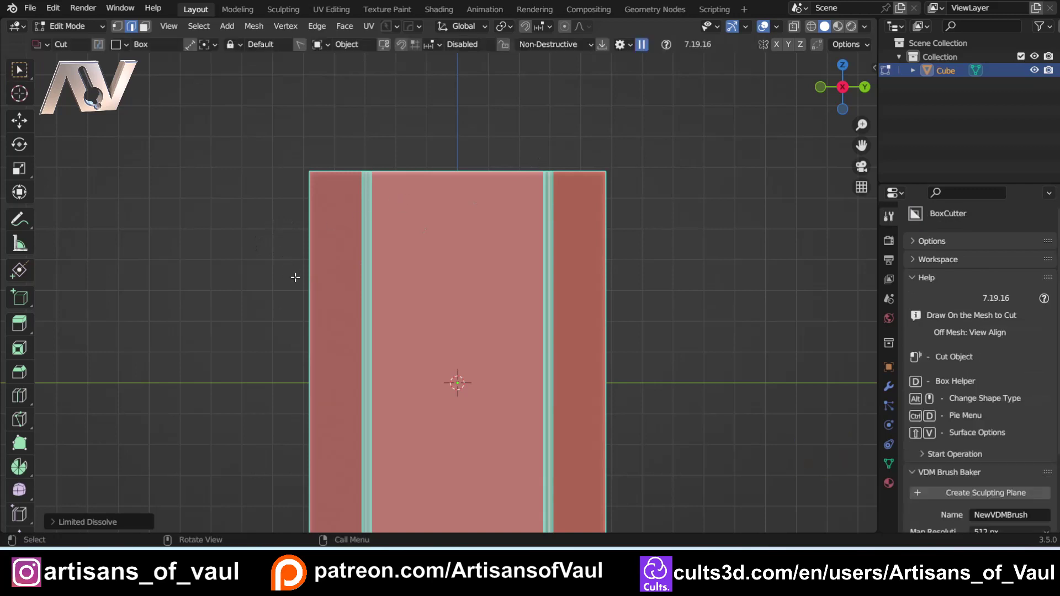
pyautogui.moveTo(293, 297)
pyautogui.mouseDown()
pyautogui.moveTo(412, 218)
pyautogui.moveTo(305, 241)
pyautogui.mouseUp()
pyautogui.rightClick(308, 207)
pyautogui.press('d')
pyautogui.click(280, 233)
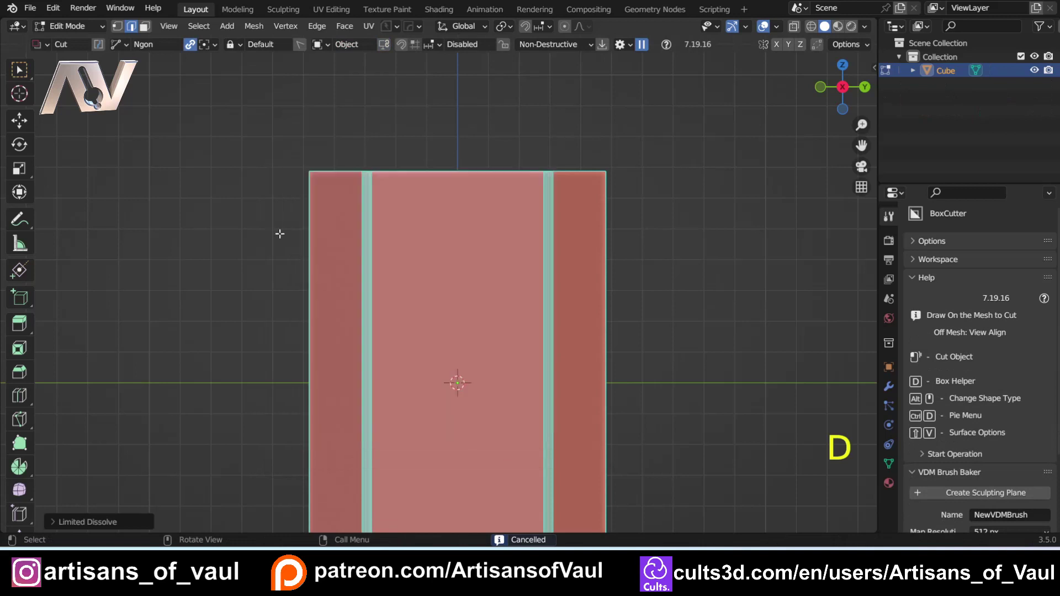
# Cut a triangular Ngon across one upper corner of the slab, sloping from its side edge to its top edge
pyautogui.click(293, 300)
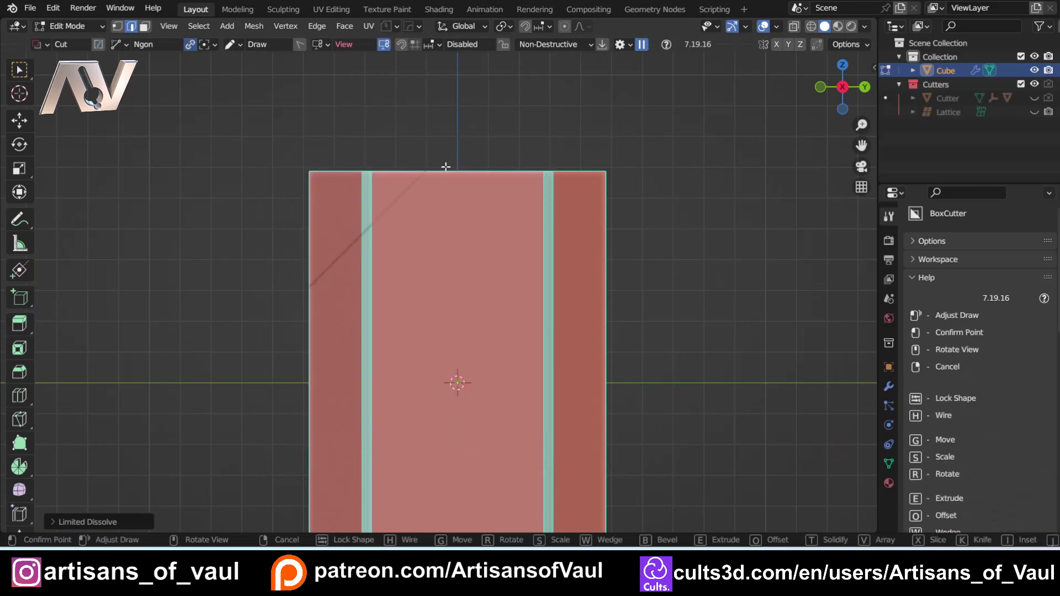
pyautogui.press('ctrl')
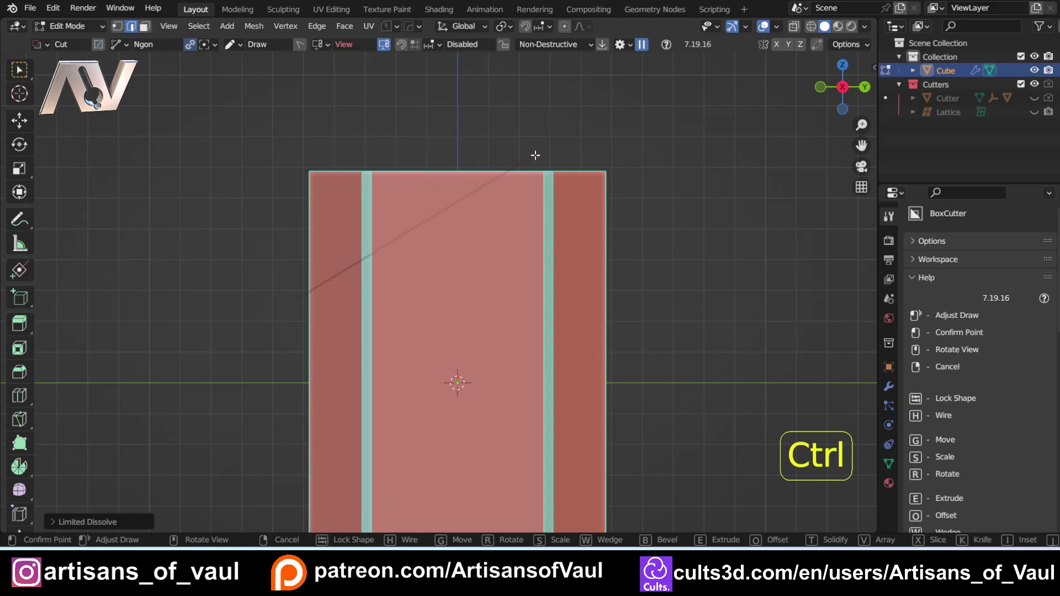
pyautogui.click(535, 155)
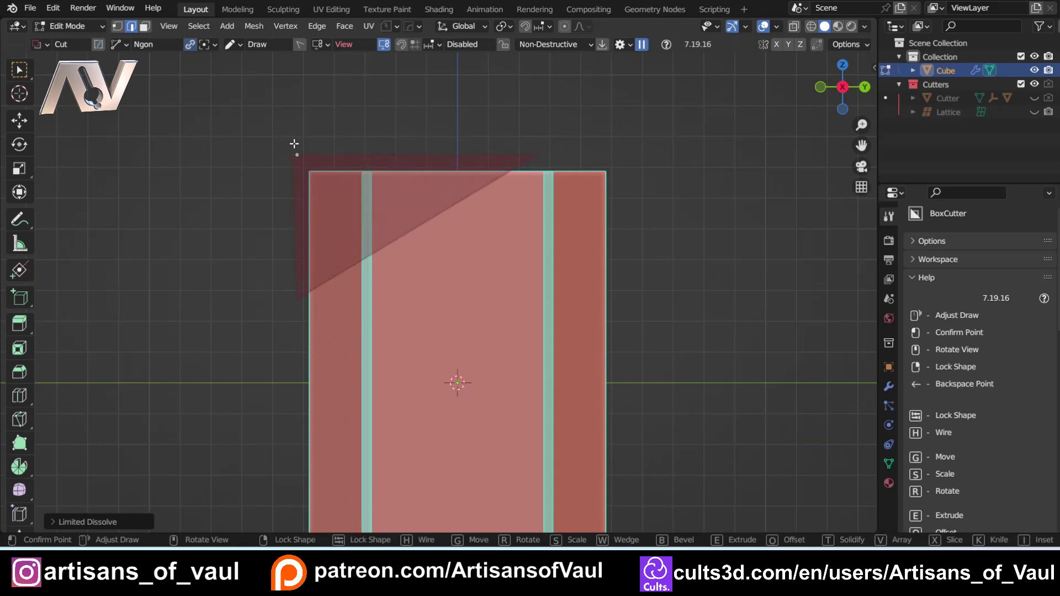
pyautogui.click(295, 144)
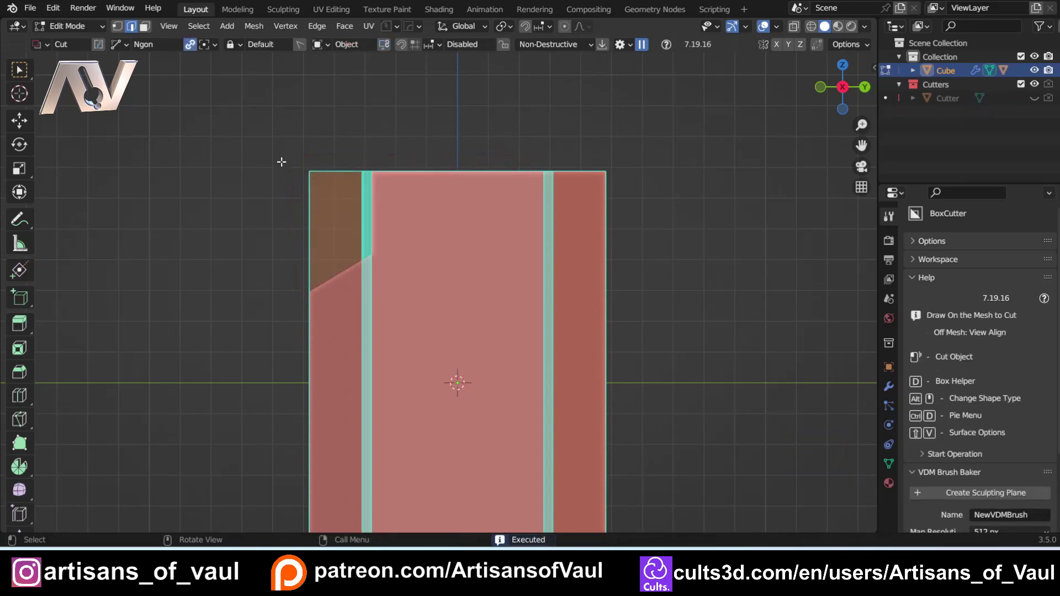
# Return to Object Mode and reveal the corner cut's Boolean cutter with the HardOps Boolean scroll
pyautogui.moveTo(282, 164); pyautogui.dragTo(406, 279, button='middle')
pyautogui.keyDown('shift'); pyautogui.moveTo(406, 279); pyautogui.dragTo(388, 152, button='middle'); pyautogui.keyUp('shift')
pyautogui.scroll(3, 429, 296)
pyautogui.scroll(2, 425, 225)
pyautogui.scroll(-5, 388, 153)
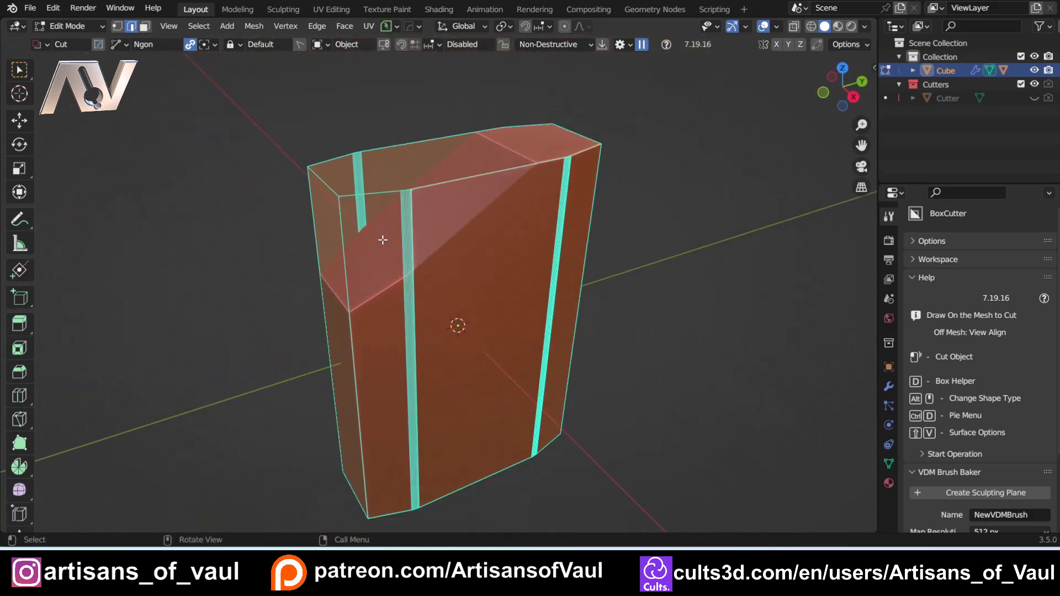
pyautogui.press('Tab')
pyautogui.click(376, 167)
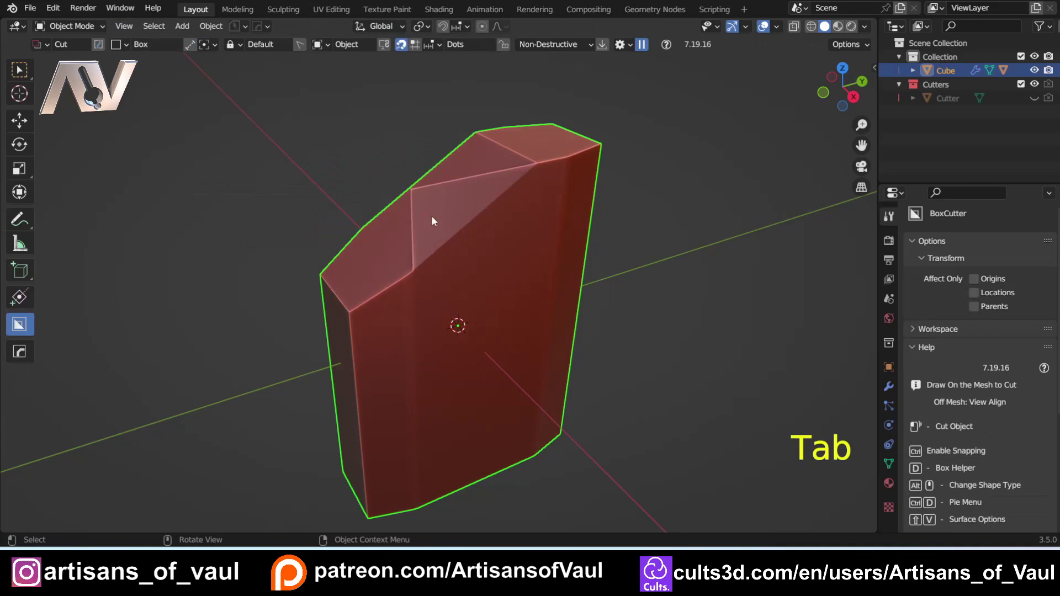
pyautogui.press('q')
pyautogui.click(408, 245)
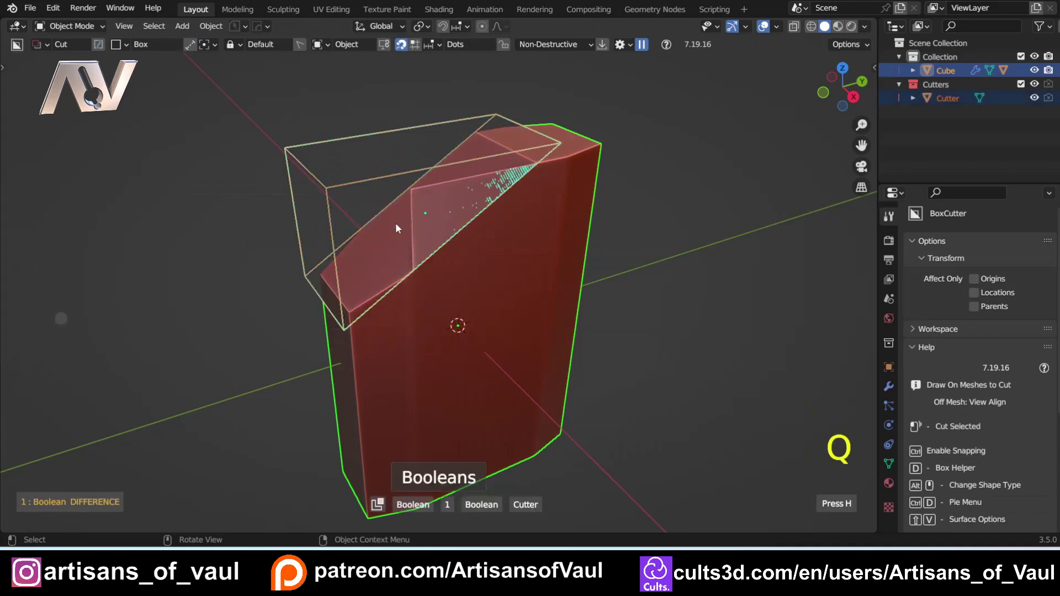
# Scale the cutter wider along X so that it passes through the slab's full thickness
pyautogui.click(365, 181)
pyautogui.press('s')
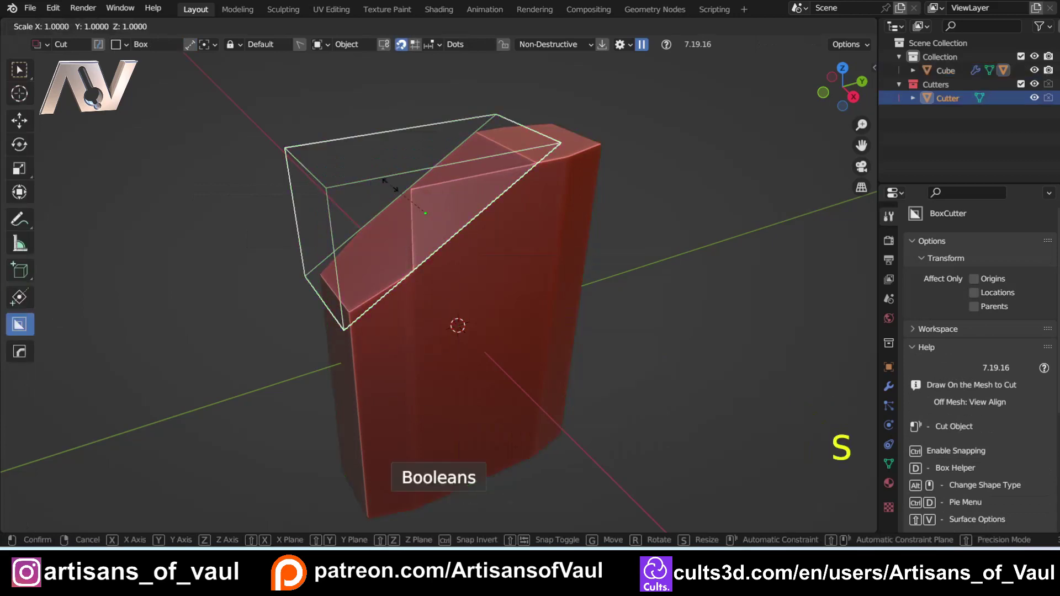
pyautogui.press('x')
pyautogui.click(362, 209)
pyautogui.click(676, 241)
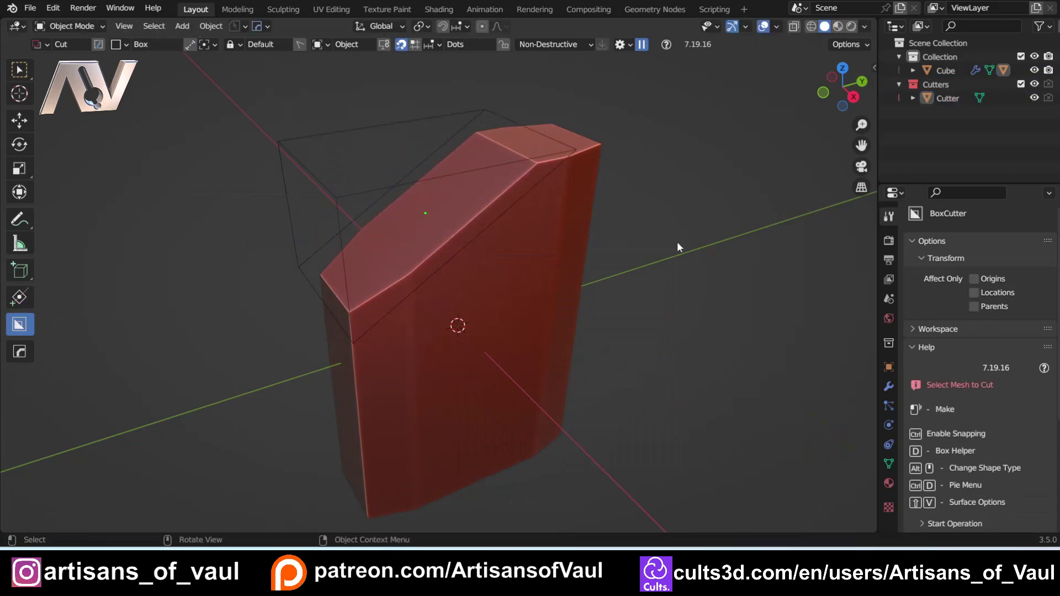
# Box-select the cutter's lowest corner vertices in Edit Mode and move them up to make the slab's slope shallower
pyautogui.moveTo(677, 241); pyautogui.dragTo(372, 254, button='middle')
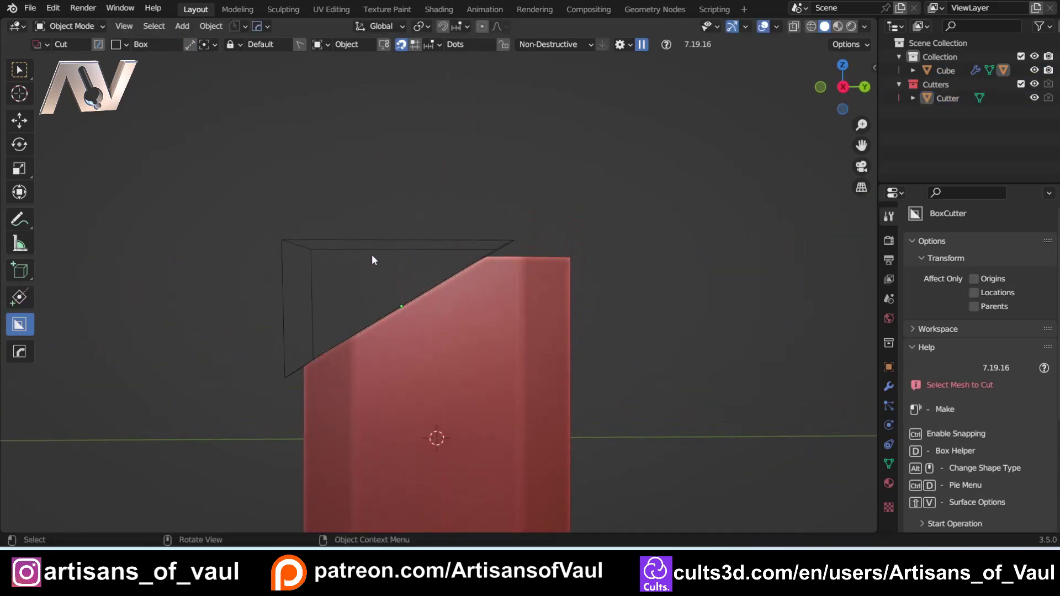
pyautogui.click(842, 88)
pyautogui.scroll(1, 449, 311)
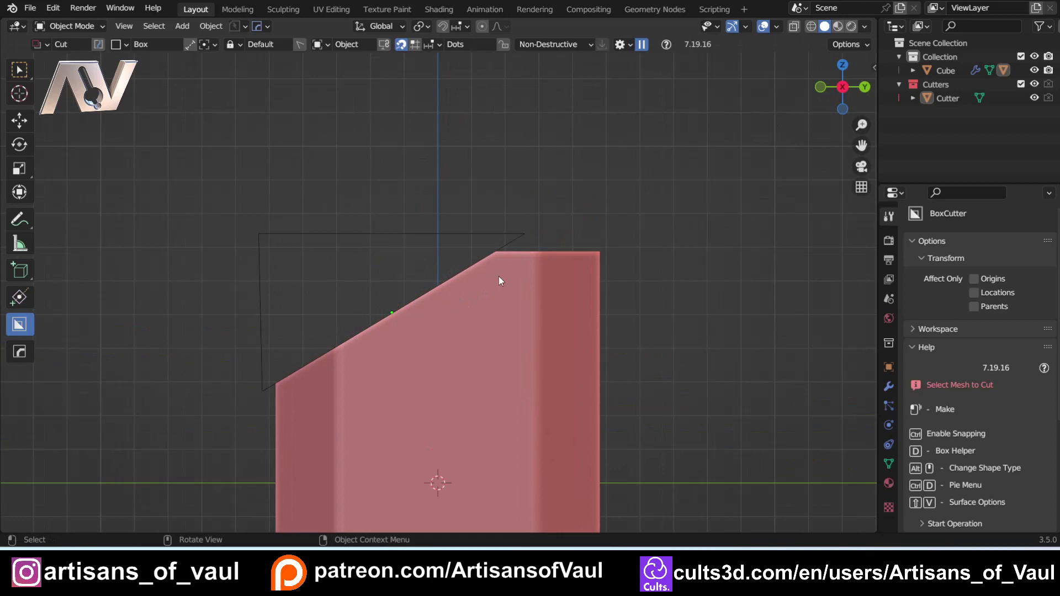
pyautogui.keyDown('shift'); pyautogui.moveTo(300, 350); pyautogui.dragTo(379, 296, button='middle'); pyautogui.keyUp('shift')
pyautogui.scroll(2, 361, 325)
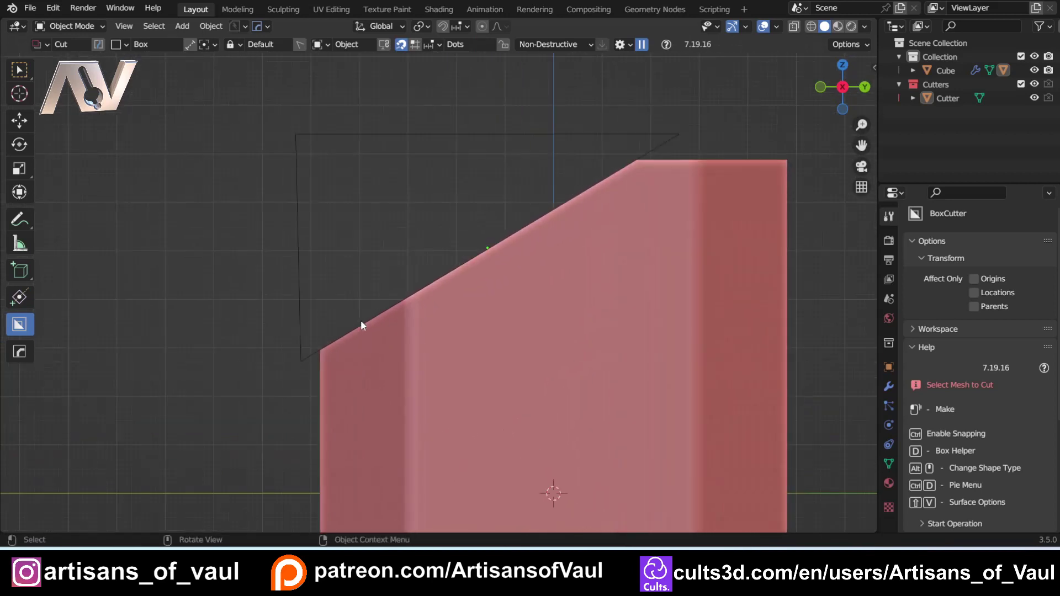
pyautogui.press('Tab')
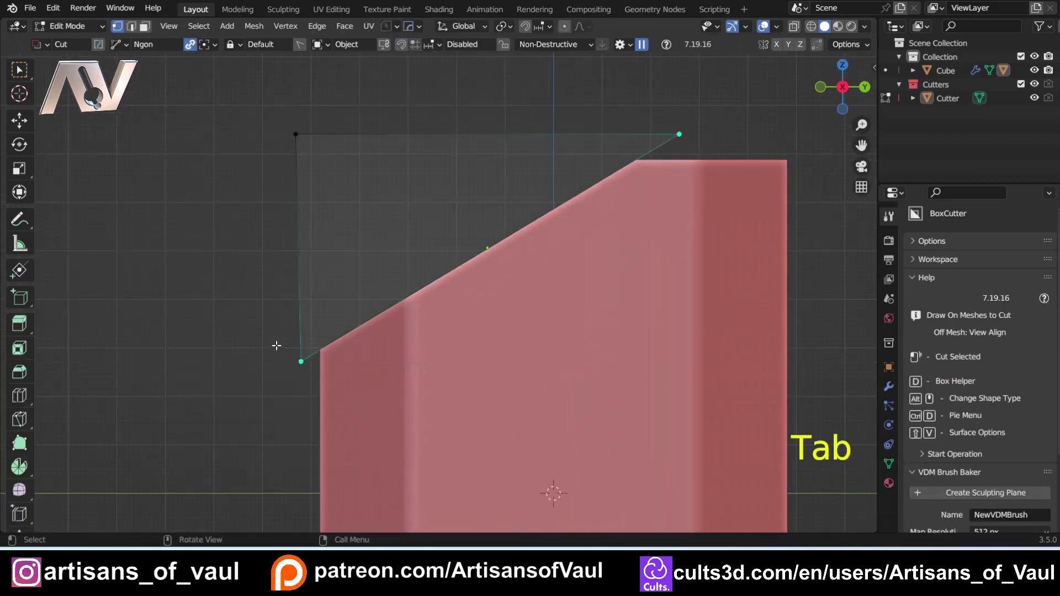
pyautogui.press('w')
pyautogui.moveTo(261, 336); pyautogui.dragTo(315, 399)
pyautogui.moveTo(326, 391); pyautogui.dragTo(289, 346, button='middle')
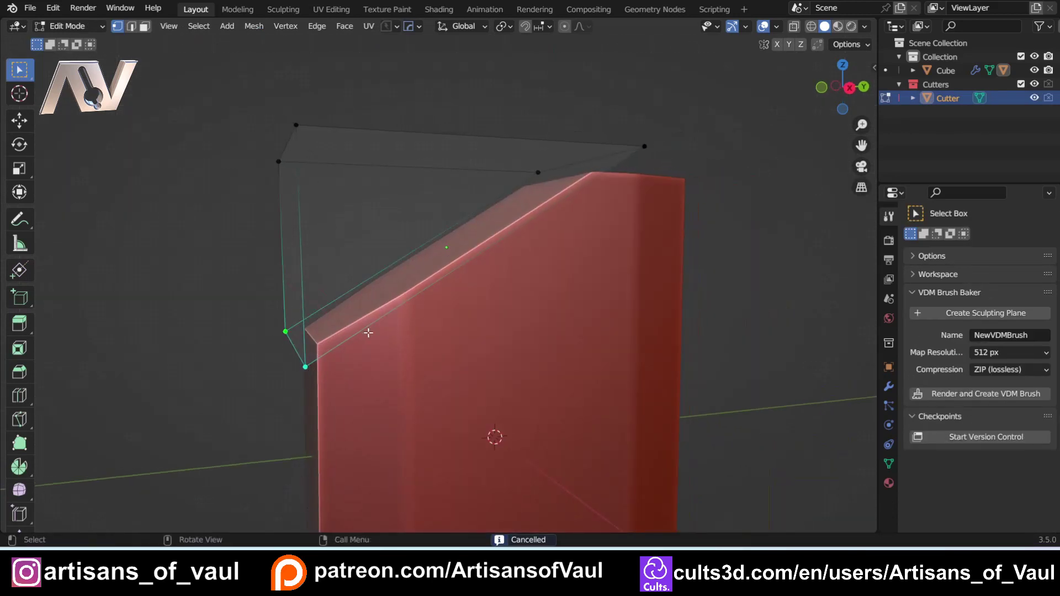
pyautogui.press('g')
pyautogui.click(407, 278)
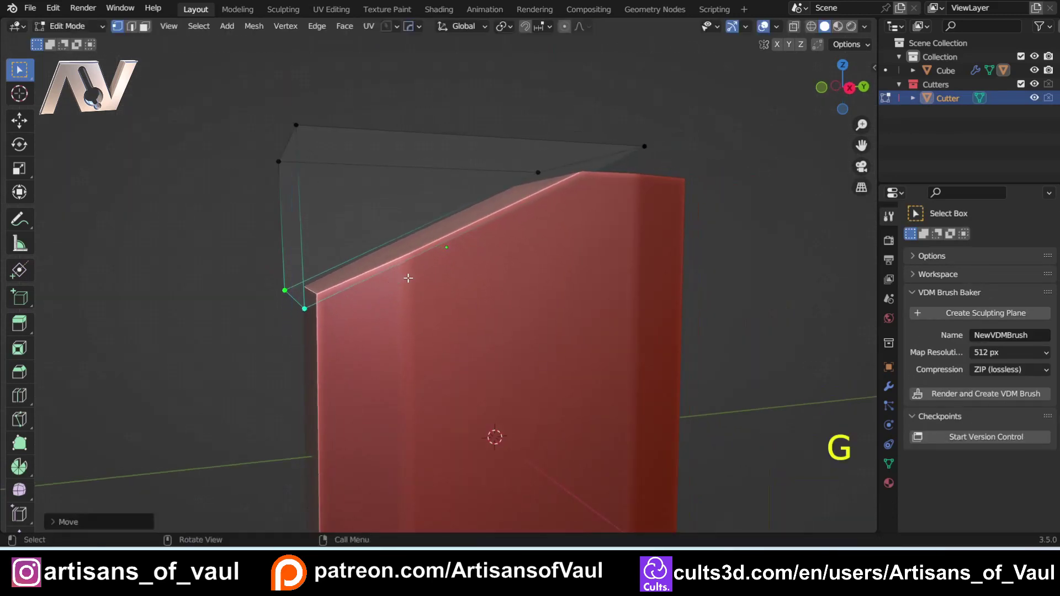
# Return to Object Mode, hide the cutter and select the slab
pyautogui.click(854, 90)
pyautogui.scroll(-2, 693, 224)
pyautogui.keyDown('shift'); pyautogui.moveTo(605, 204); pyautogui.dragTo(539, 227, button='middle'); pyautogui.keyUp('shift')
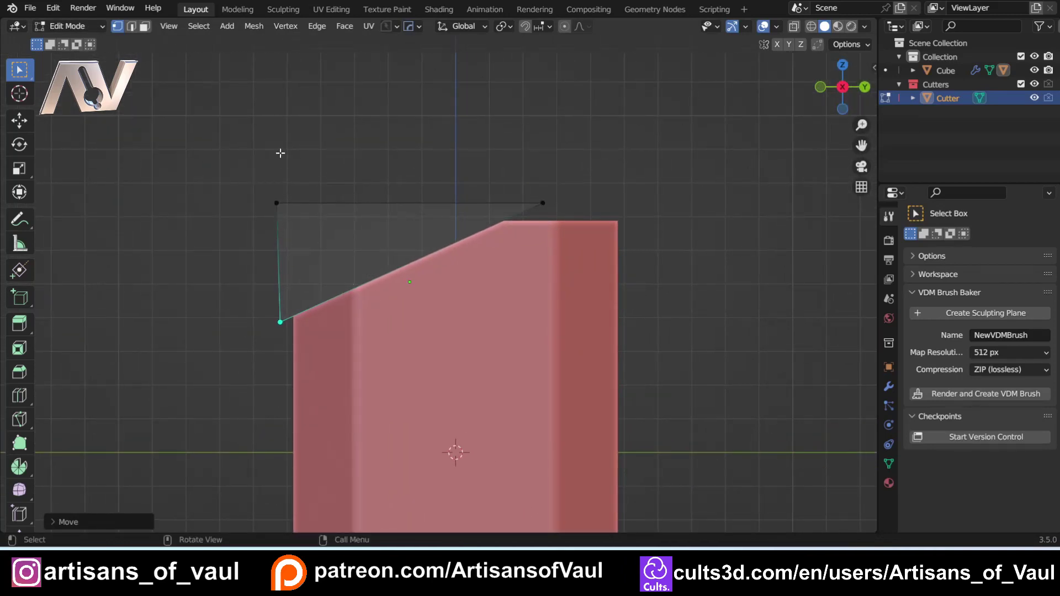
pyautogui.press('Tab')
pyautogui.click(411, 193)
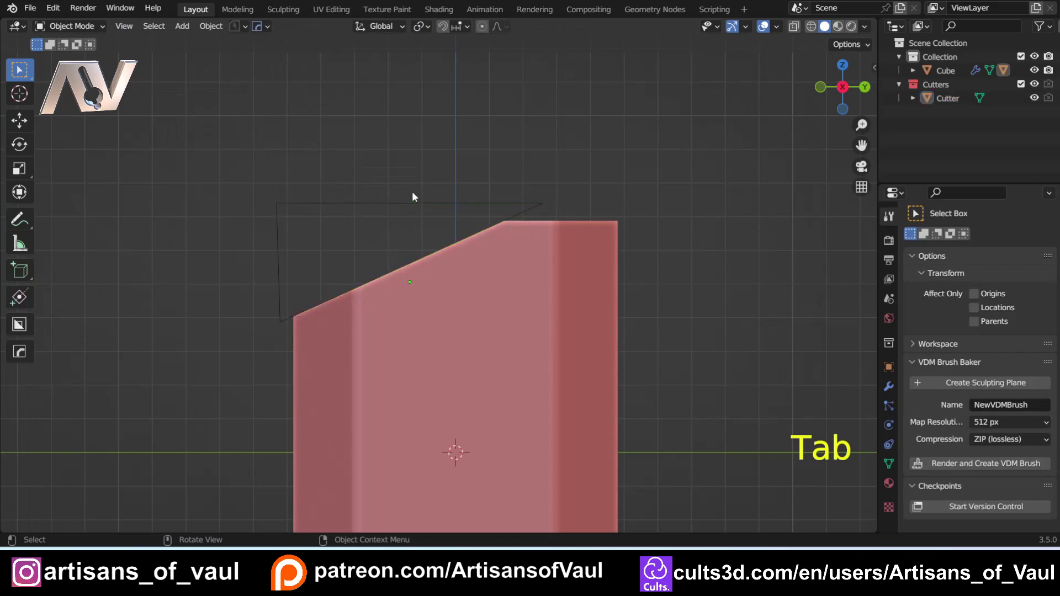
pyautogui.press('h')
pyautogui.click(472, 278)
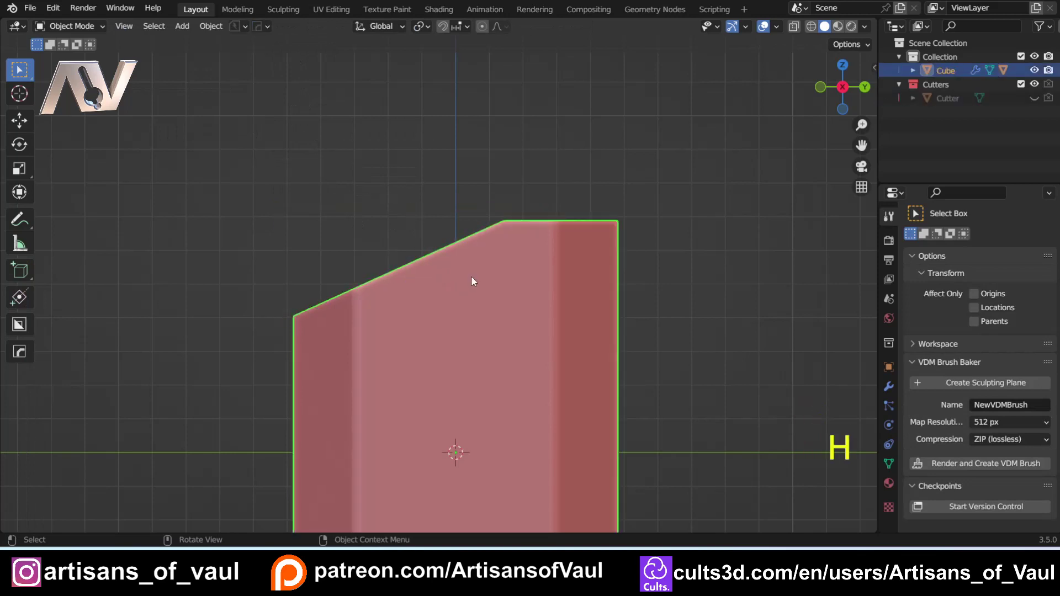
# Apply the slab's Boolean modifier so that the sloped corner cut becomes permanent
pyautogui.click(889, 386)
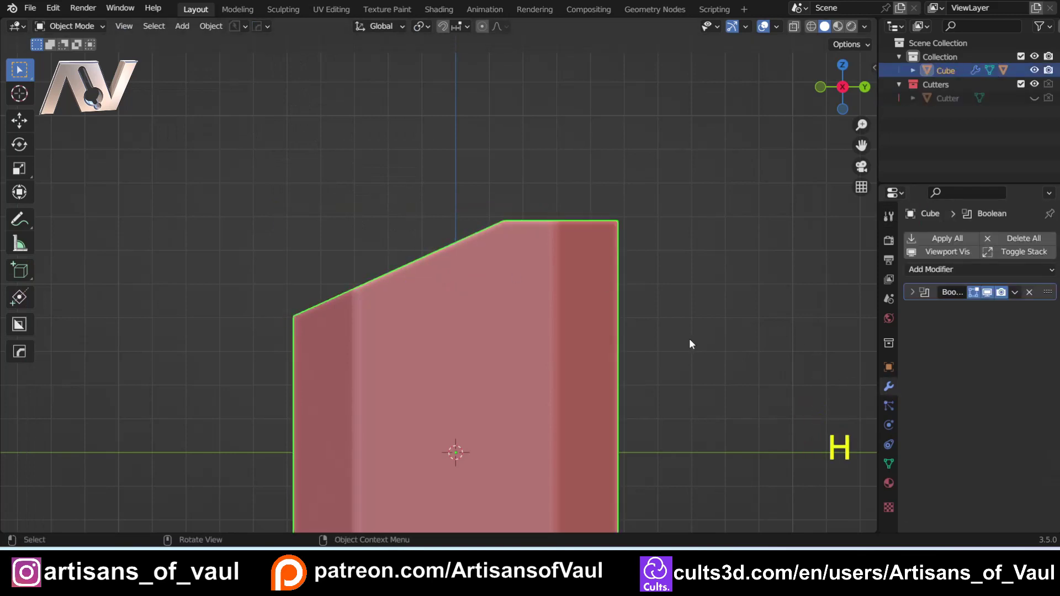
pyautogui.click(1015, 292)
pyautogui.click(952, 308)
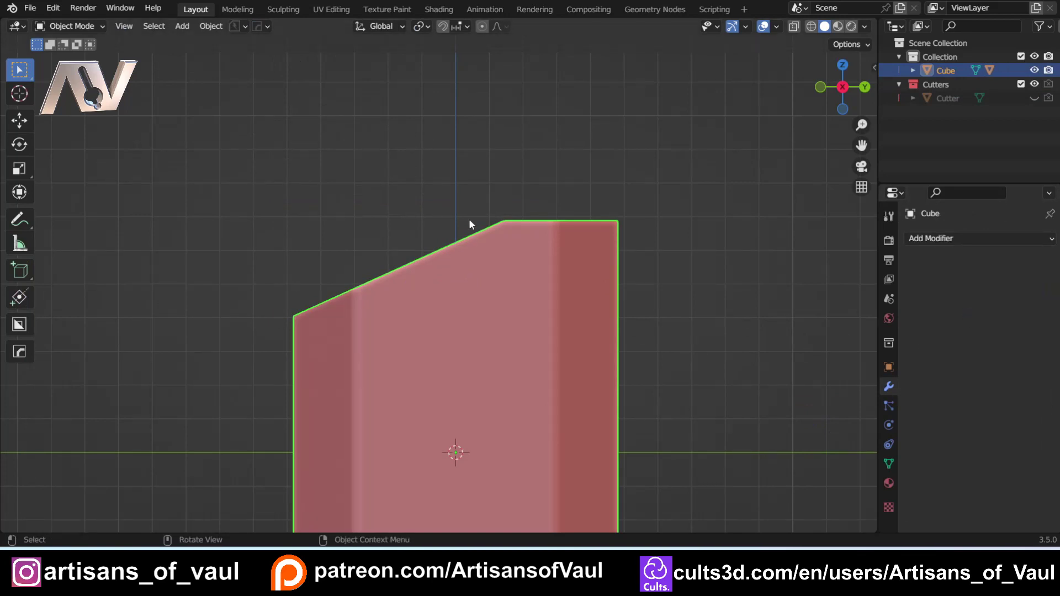
pyautogui.press('q')
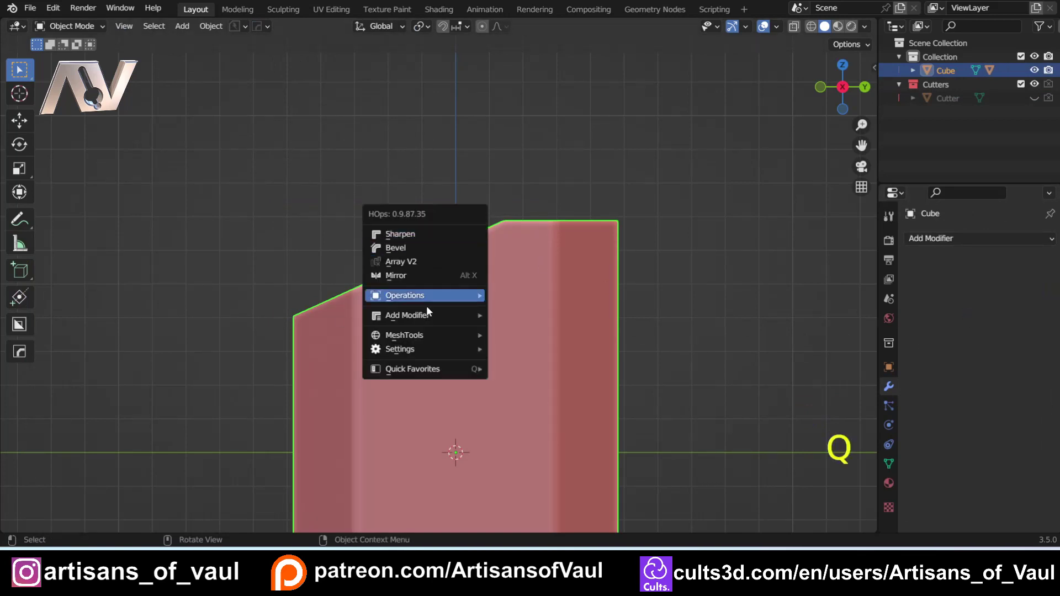
pyautogui.moveTo(423, 318)
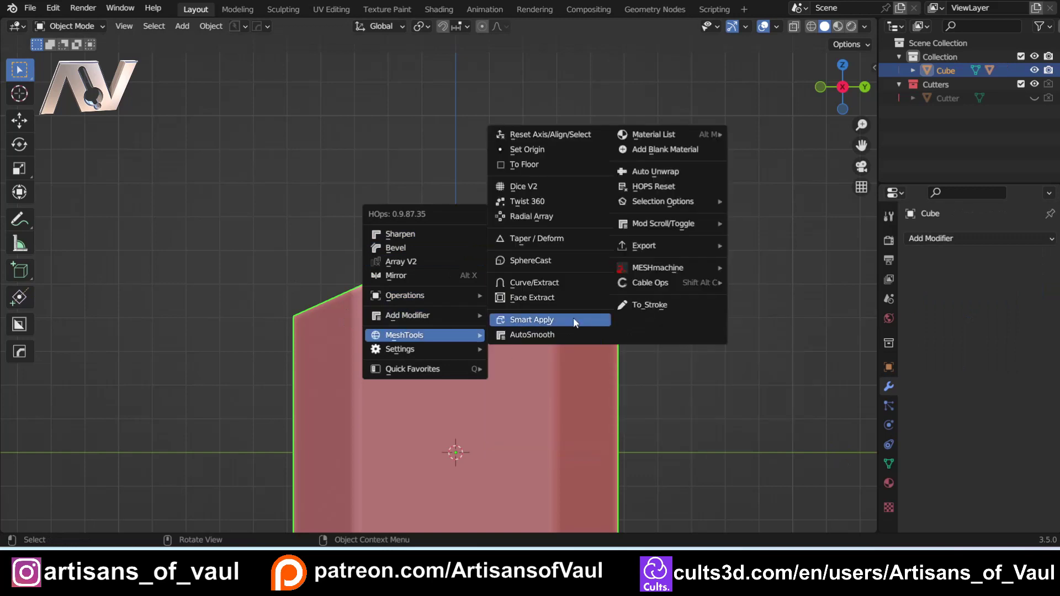
pyautogui.moveTo(421, 376)
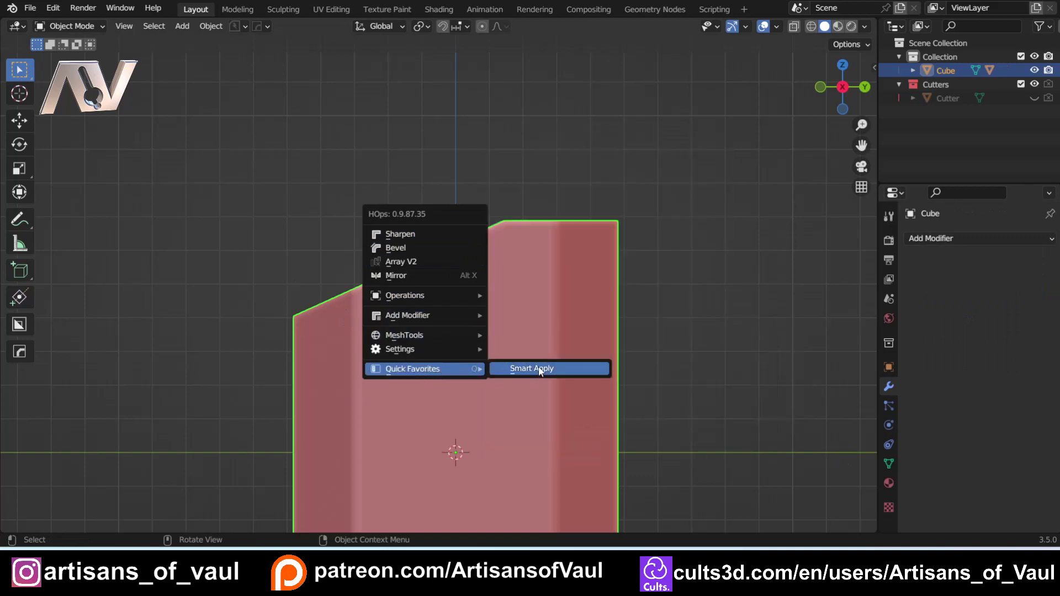
pyautogui.click(416, 191)
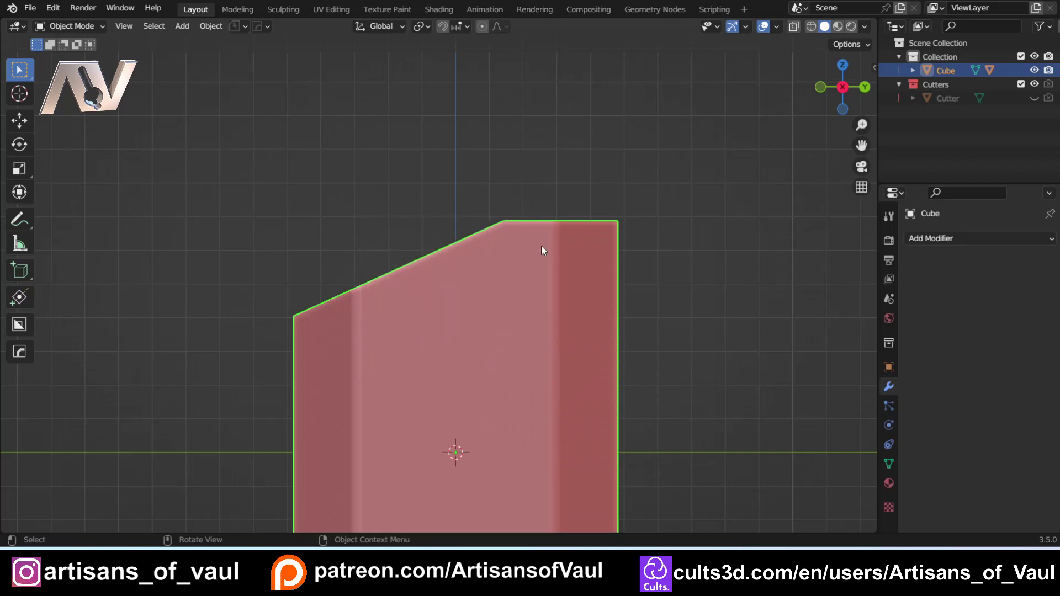
# Draw a five-sided BoxCutter Ngon over the slab's sloped edge and upper corner, with an angled lower edge inside the body
pyautogui.hotkey('alt', 'w')
pyautogui.hotkey('alt', 'w')
pyautogui.press('d')
pyautogui.click(419, 240)
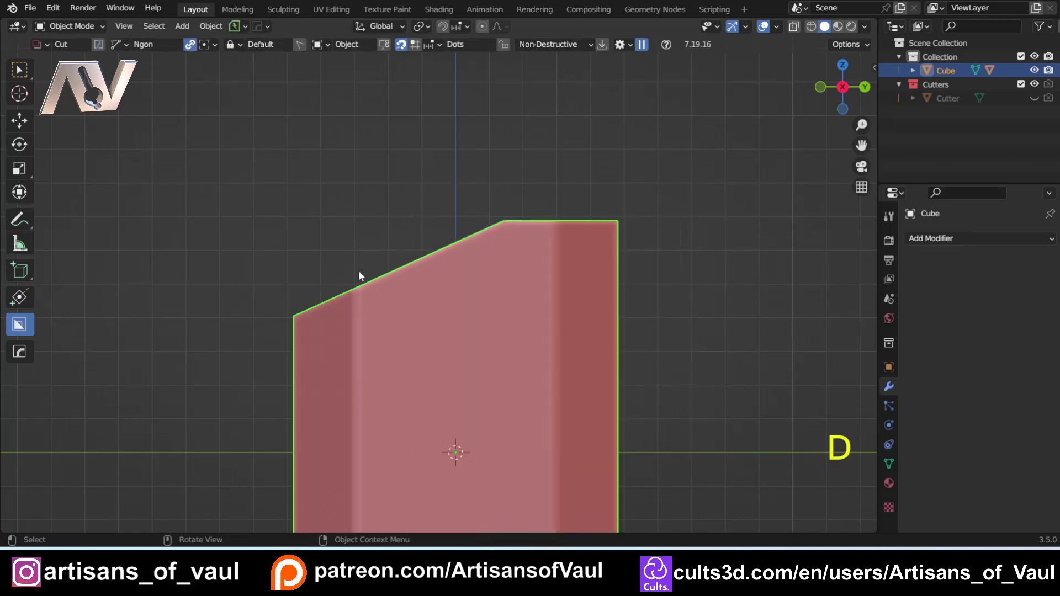
pyautogui.click(368, 280)
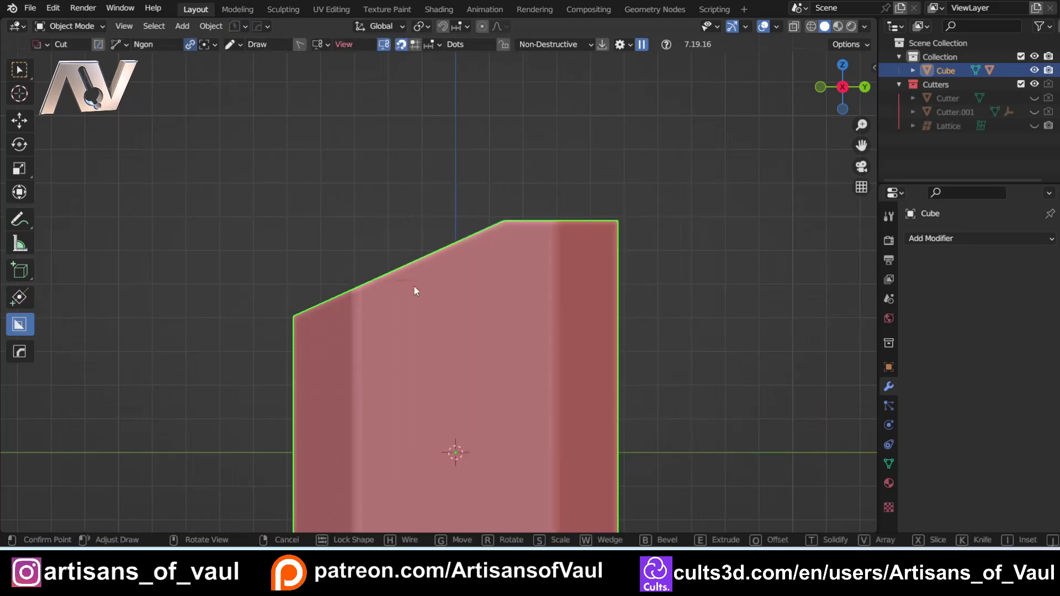
pyautogui.click(498, 276)
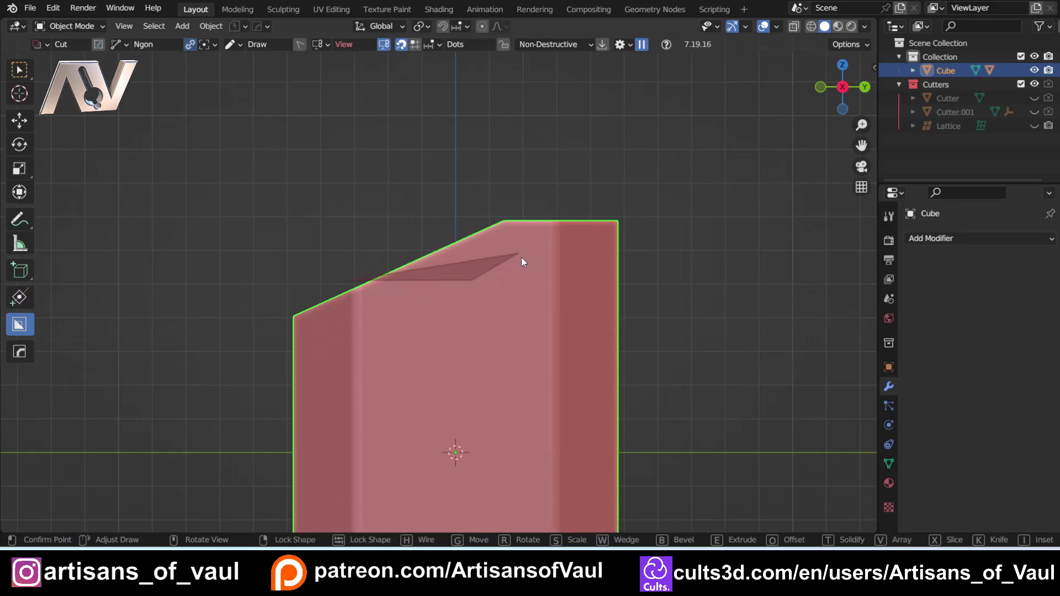
pyautogui.click(521, 258)
pyautogui.click(527, 195)
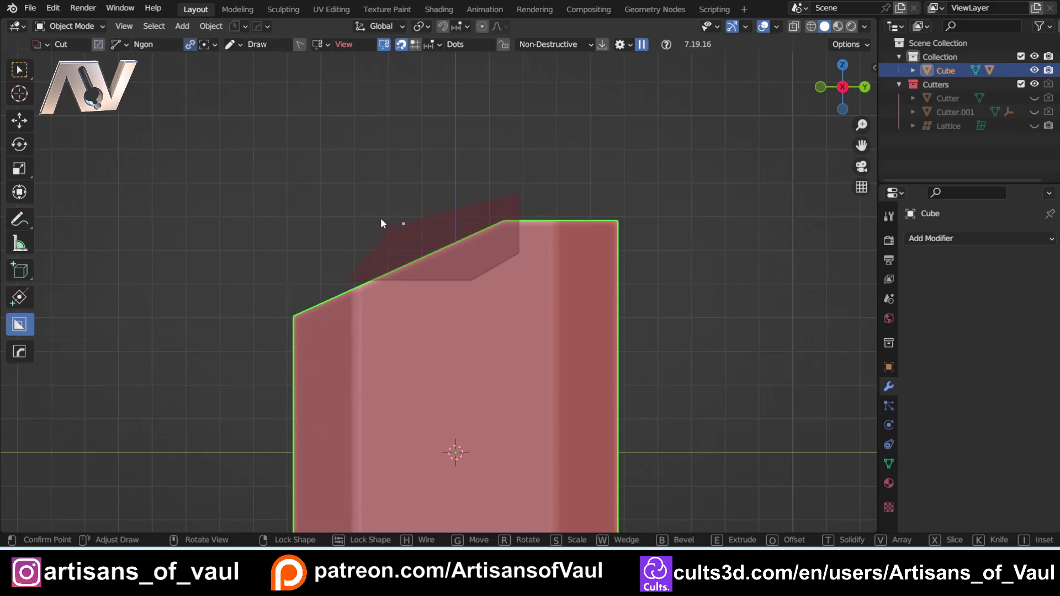
pyautogui.click(350, 193)
# Switch the extruded Ngon cut to Slice mode and confirm it, separating the piece at the sloped top of the slab
pyautogui.moveTo(349, 197); pyautogui.dragTo(386, 223, button='middle')
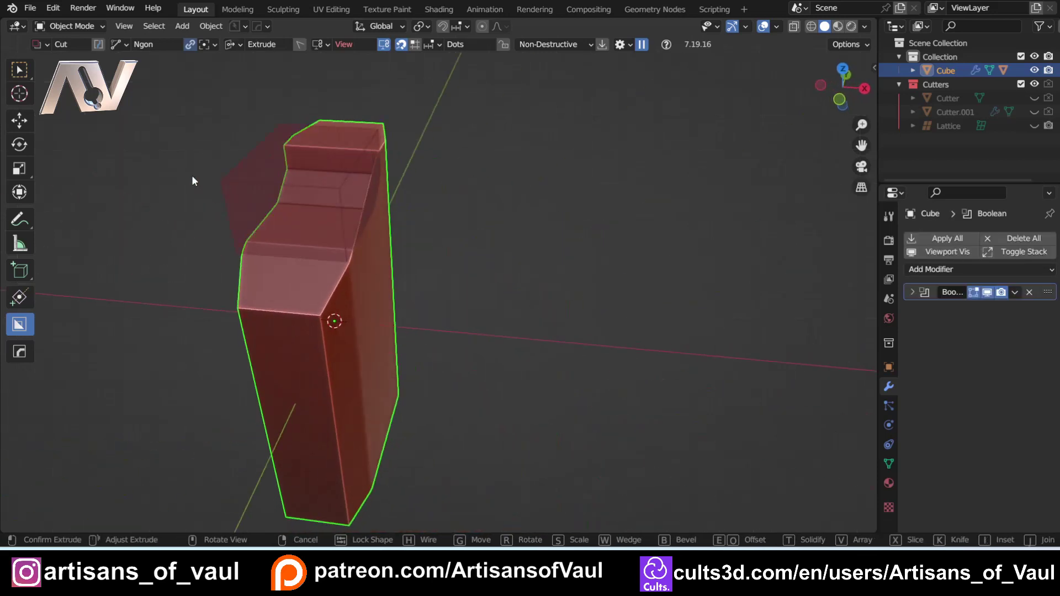
pyautogui.keyDown('shift'); pyautogui.moveTo(184, 180); pyautogui.dragTo(246, 238, button='middle'); pyautogui.keyUp('shift')
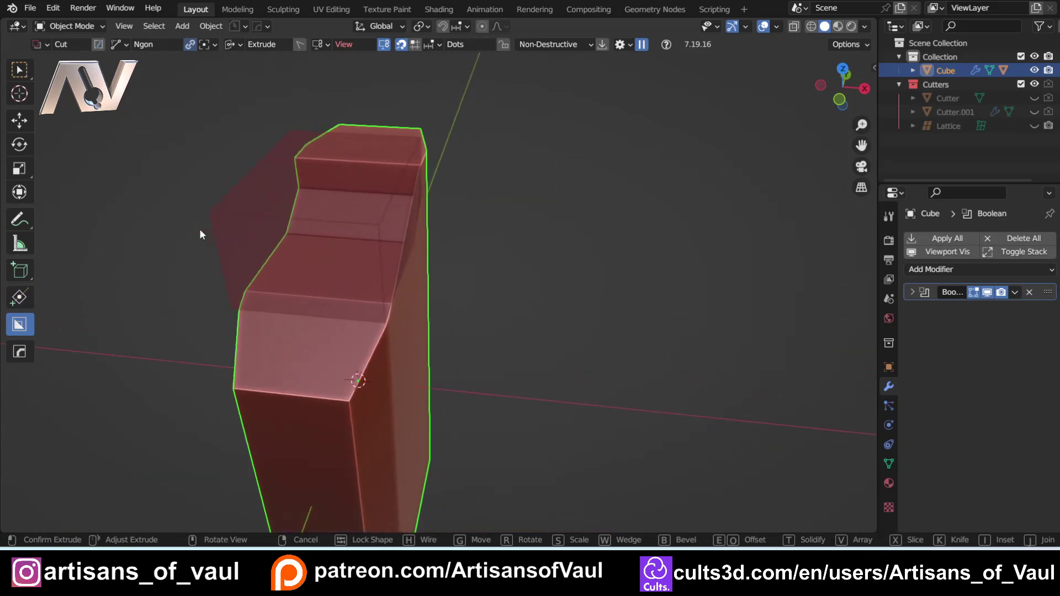
pyautogui.press('x')
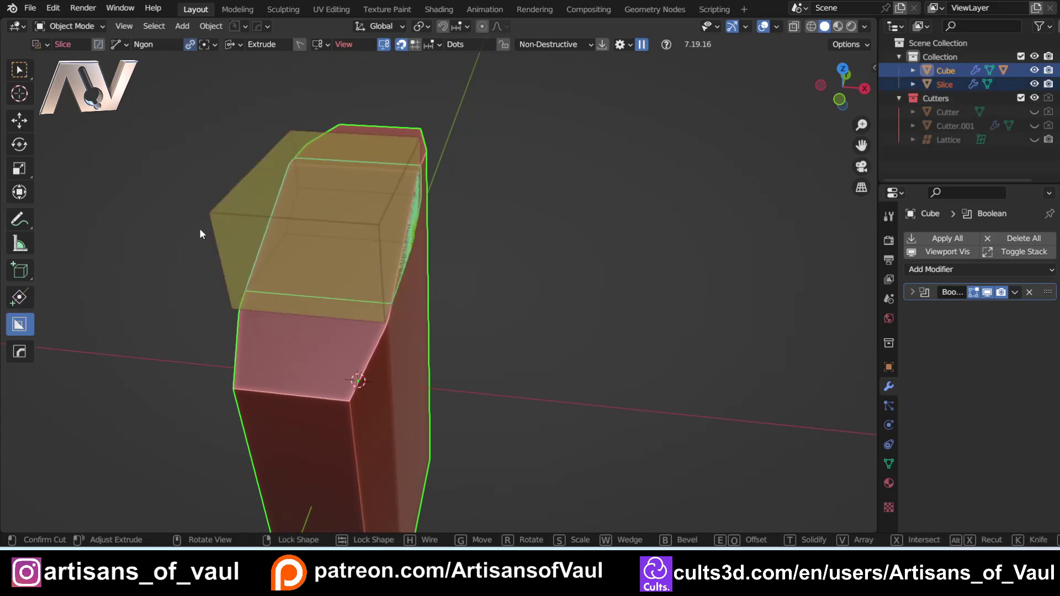
pyautogui.click(200, 227)
pyautogui.moveTo(200, 227); pyautogui.dragTo(322, 258, button='middle')
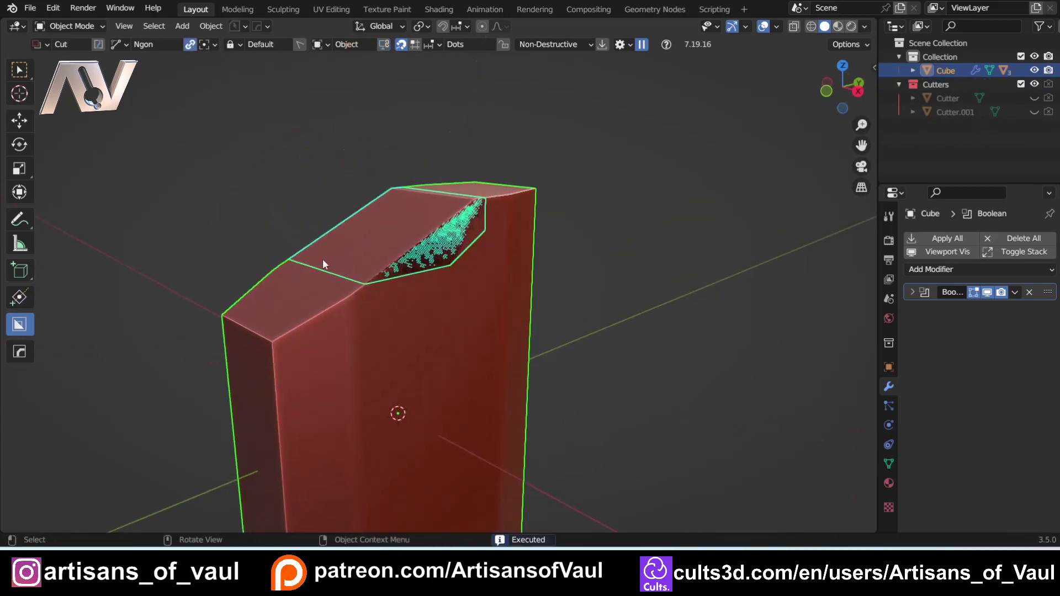
# Reveal the Ngon cutter, scale it up along X so it extends past the slab's sides, and hide it again
pyautogui.press('q')
pyautogui.click(336, 305)
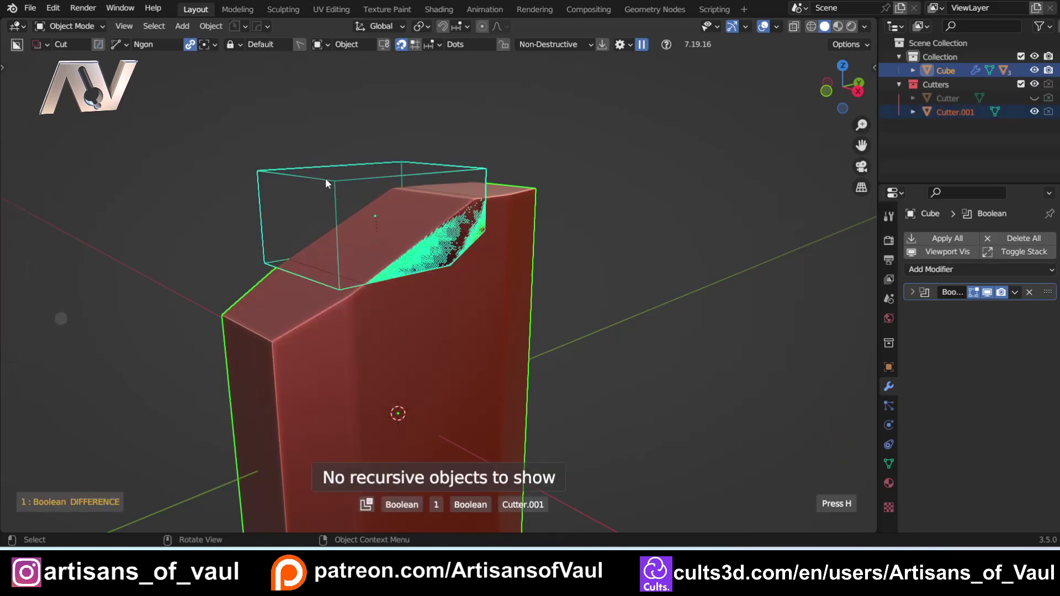
pyautogui.click(329, 178)
pyautogui.press('s')
pyautogui.press('x')
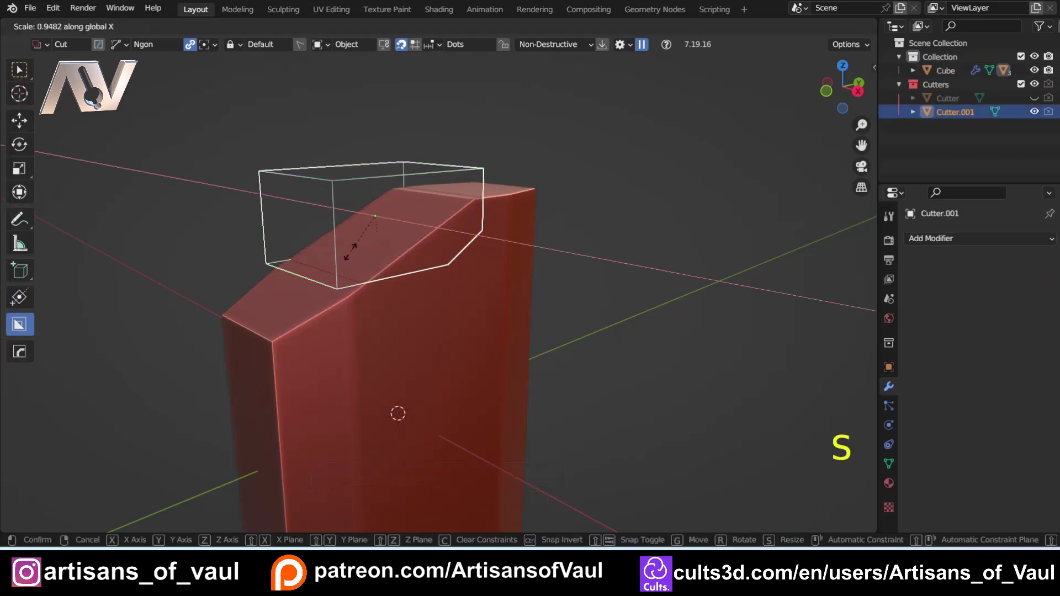
pyautogui.click(333, 255)
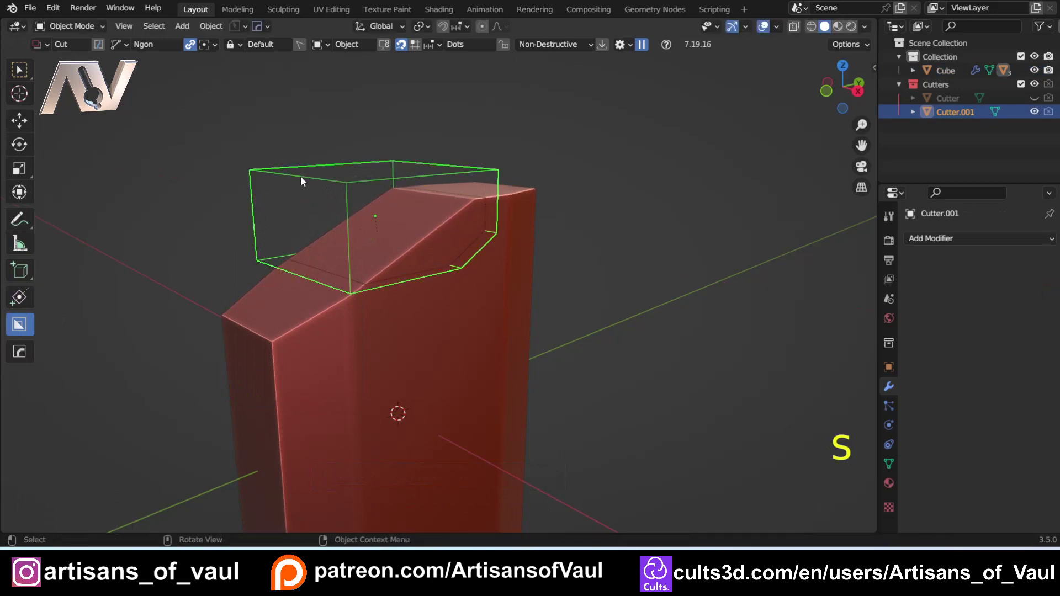
pyautogui.press('h')
pyautogui.moveTo(308, 177); pyautogui.dragTo(420, 235, button='middle')
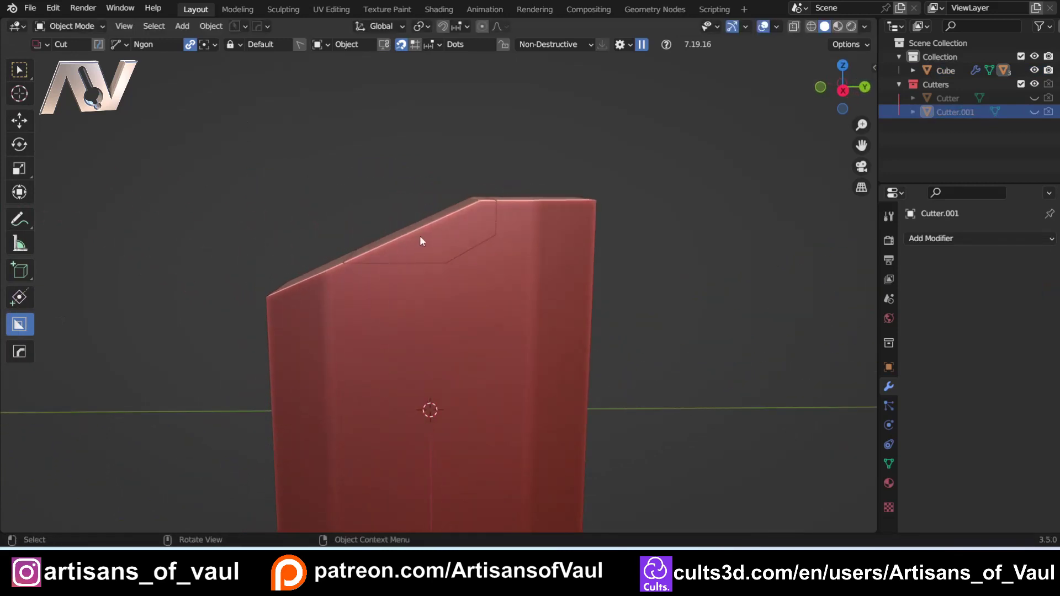
# Select the sliced piece at the slab's sloped top and apply its Boolean modifier with Smart Apply
pyautogui.click(422, 234)
pyautogui.keyDown('shift'); pyautogui.moveTo(350, 205); pyautogui.dragTo(332, 232, button='middle'); pyautogui.keyUp('shift')
pyautogui.scroll(3, 346, 249)
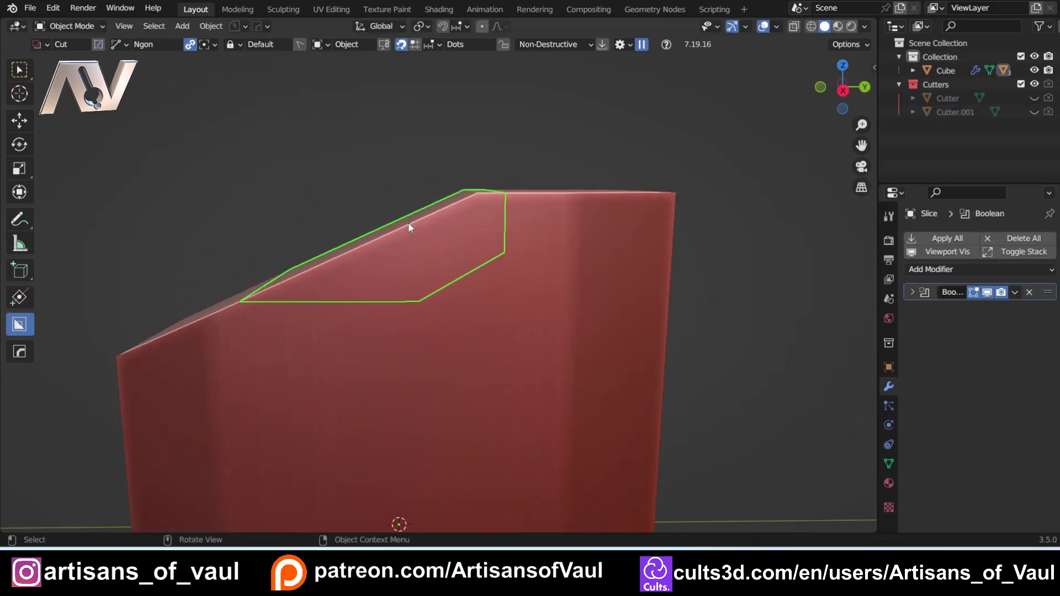
pyautogui.scroll(-2, 361, 255)
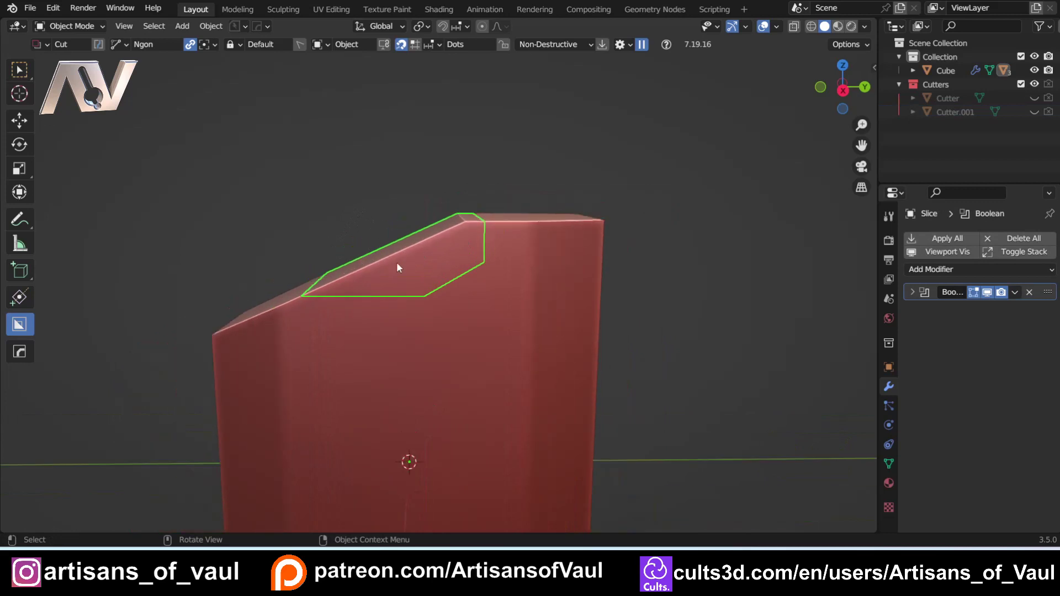
pyautogui.keyDown('shift'); pyautogui.moveTo(473, 248); pyautogui.dragTo(466, 276, button='middle'); pyautogui.keyUp('shift')
pyautogui.scroll(2, 465, 276)
pyautogui.press('q')
pyautogui.press('q')
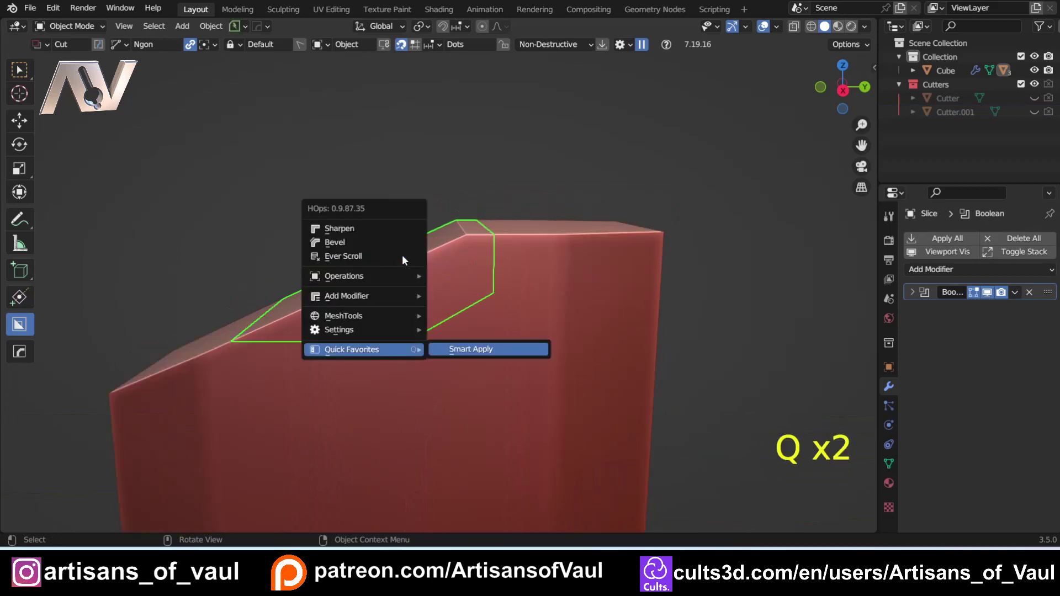
pyautogui.press('Return')
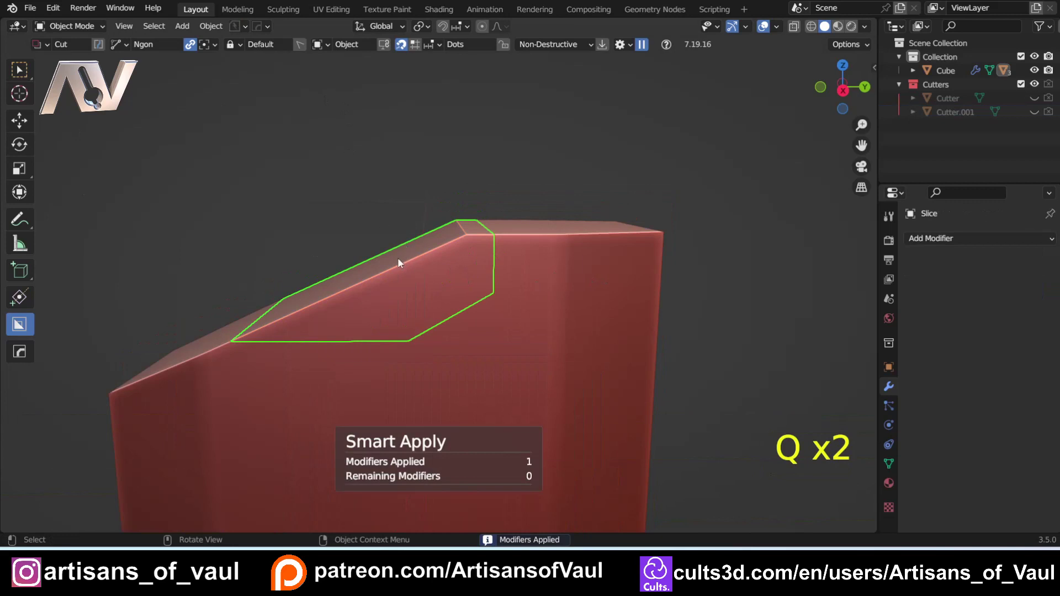
# Move the two vertices at the sliced piece's upper slope corner about -1.073 along Y to steepen the slope
pyautogui.press('Tab')
pyautogui.click(285, 252)
pyautogui.click(467, 234)
pyautogui.keyDown('shift'); pyautogui.click(456, 221); pyautogui.keyUp('shift')
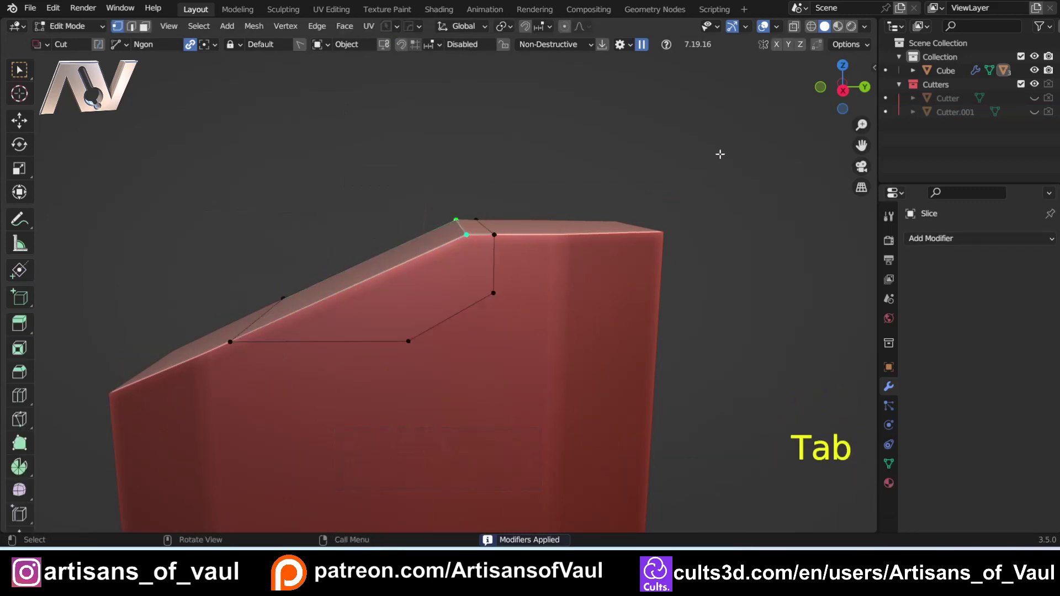
pyautogui.click(843, 91)
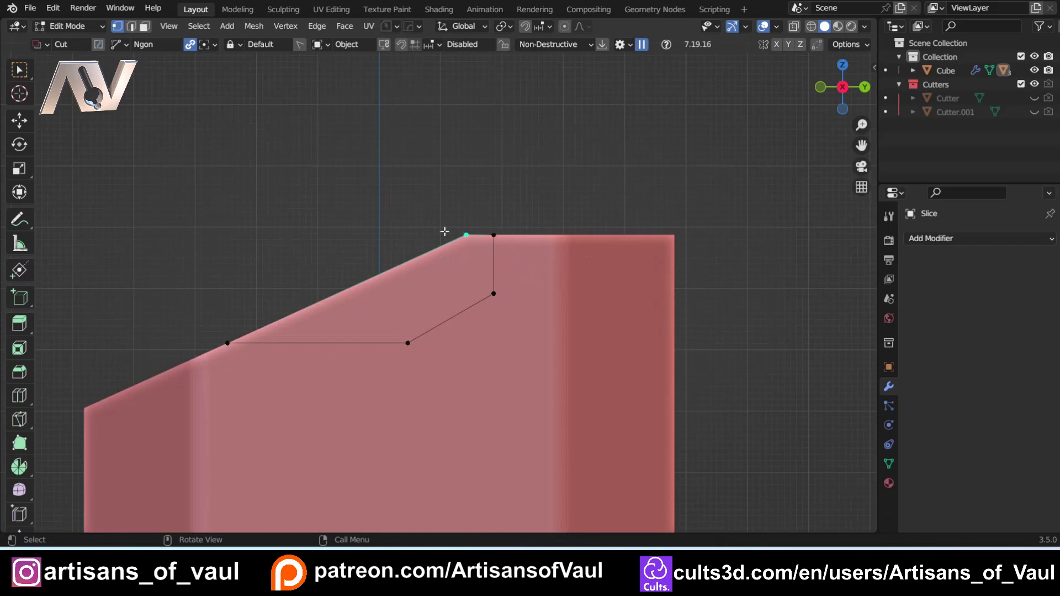
pyautogui.press('g')
pyautogui.press('y')
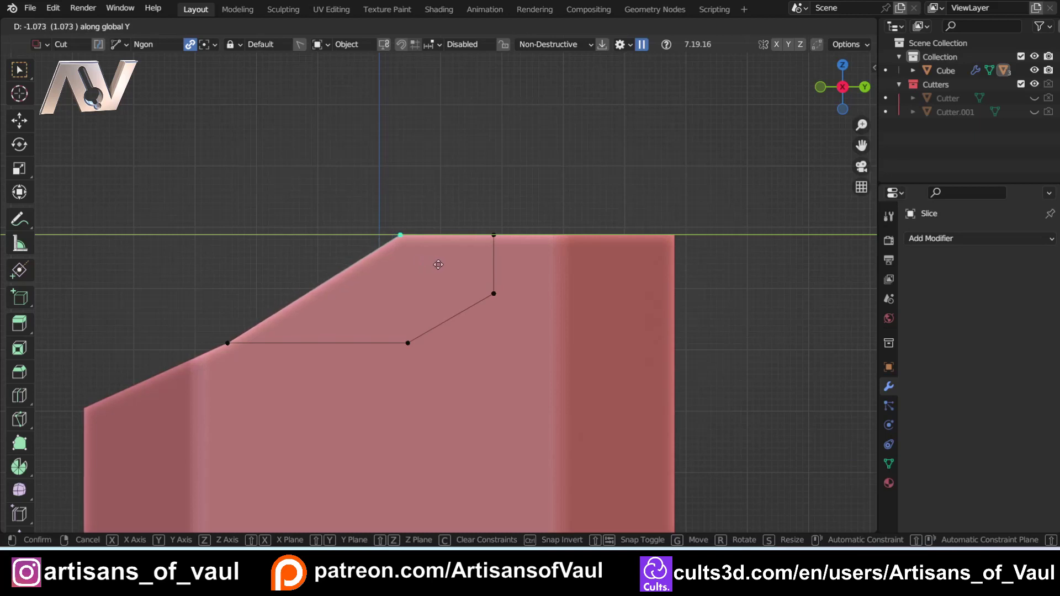
pyautogui.click(439, 265)
# Switch to edge selection in Edit Mode and isolate the sliced piece in Local View
pyautogui.moveTo(439, 264); pyautogui.dragTo(354, 233, button='middle')
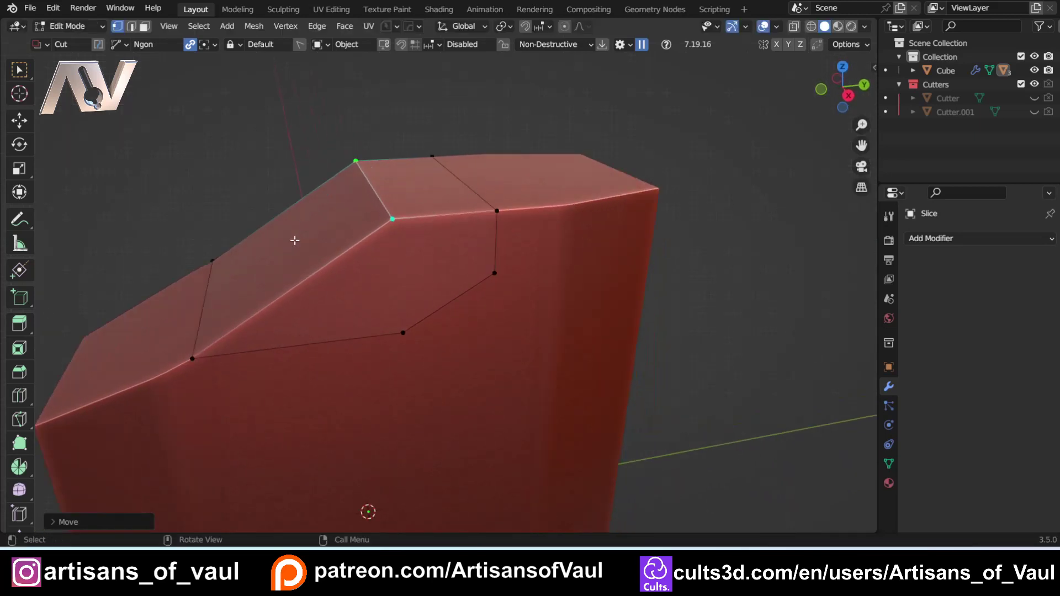
pyautogui.press('Tab')
pyautogui.click(407, 378)
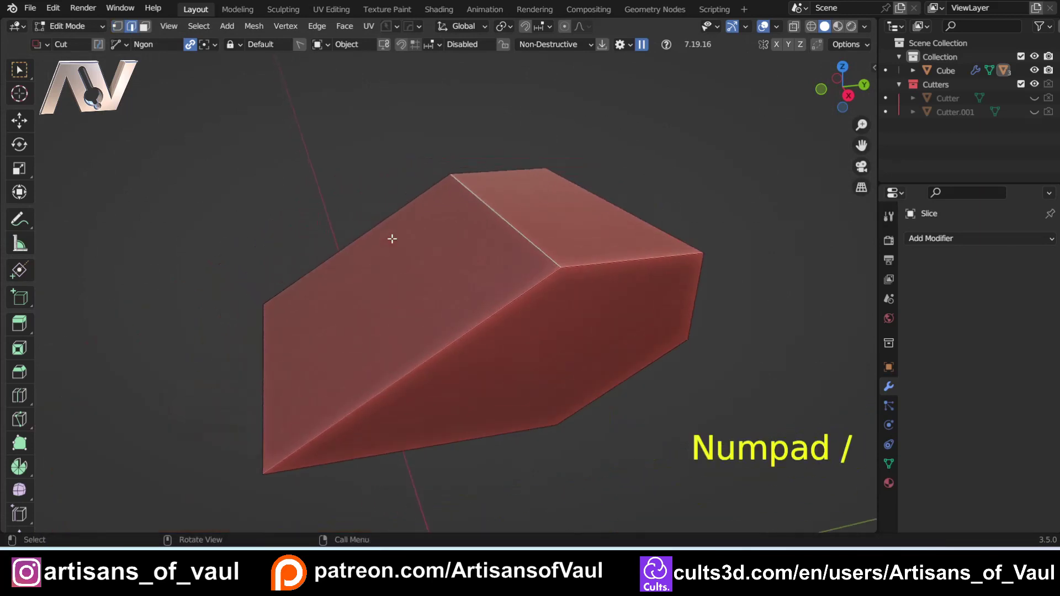
pyautogui.press('KP_Divide')
pyautogui.moveTo(565, 358); pyautogui.dragTo(547, 310, button='middle')
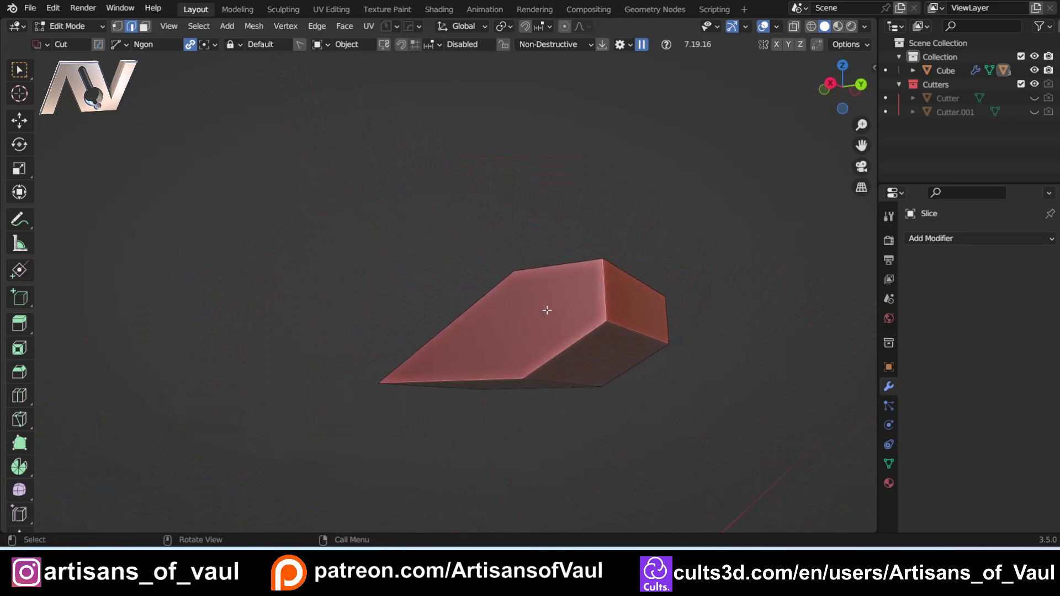
# Delete the edges of the sliced piece's vertical end and underside, keeping only the sloped and flat top faces
pyautogui.click(621, 324)
pyautogui.keyDown('shift'); pyautogui.click(608, 305); pyautogui.keyUp('shift')
pyautogui.keyDown('shift'); pyautogui.click(590, 339); pyautogui.keyUp('shift')
pyautogui.keyDown('shift'); pyautogui.click(645, 357); pyautogui.keyUp('shift')
pyautogui.keyDown('shift'); pyautogui.click(674, 331); pyautogui.keyUp('shift')
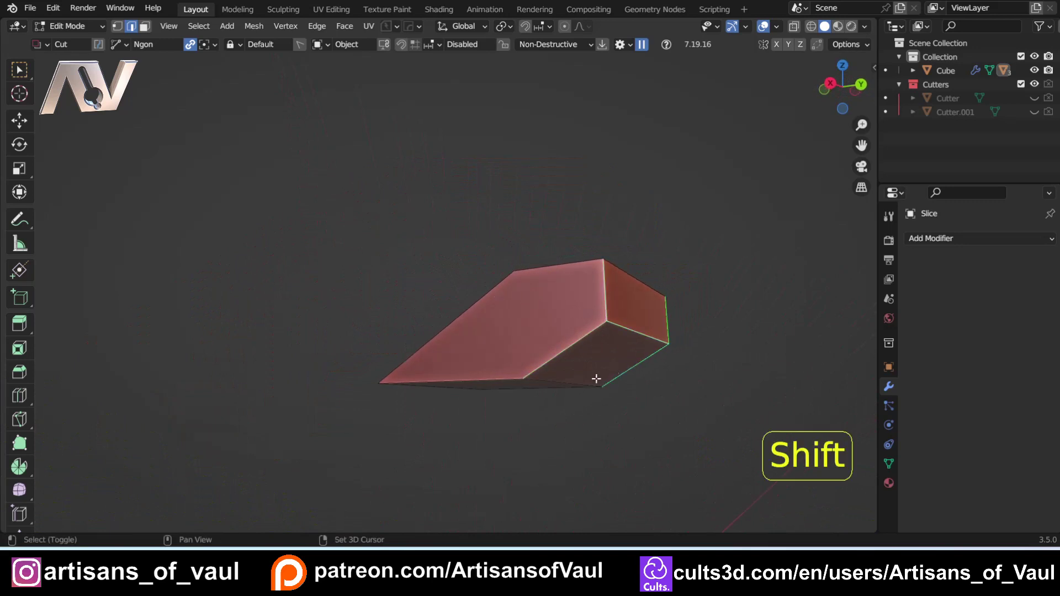
pyautogui.keyDown('shift'); pyautogui.click(585, 383); pyautogui.keyUp('shift')
pyautogui.keyDown('shift'); pyautogui.click(554, 396); pyautogui.keyUp('shift')
pyautogui.keyDown('shift'); pyautogui.click(506, 381); pyautogui.keyUp('shift')
pyautogui.moveTo(604, 387); pyautogui.dragTo(639, 390, button='middle')
pyautogui.press('Delete')
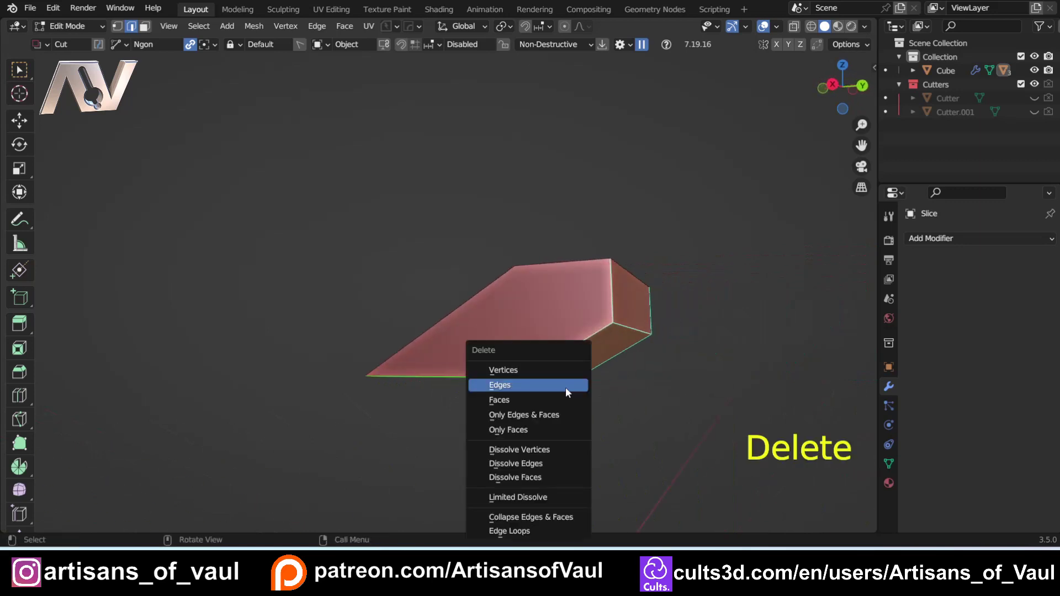
pyautogui.click(565, 386)
# Add one loop cut along the middle of the two remaining faces, running from the sloped face to the flat face
pyautogui.moveTo(533, 305); pyautogui.dragTo(471, 288, button='middle')
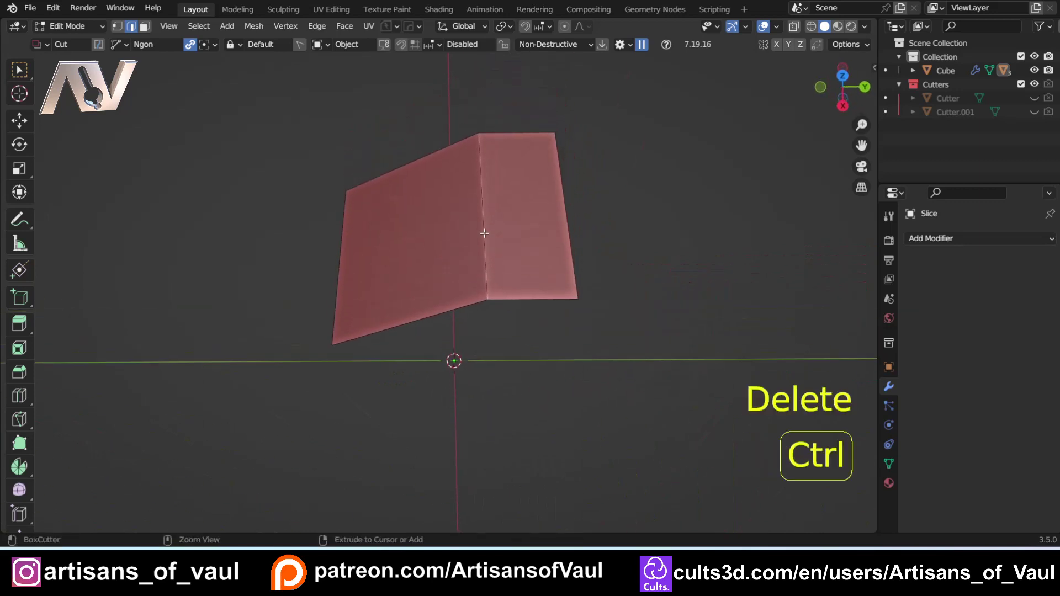
pyautogui.hotkey('ctrl', 'r')
pyautogui.click(490, 216)
pyautogui.click(556, 213)
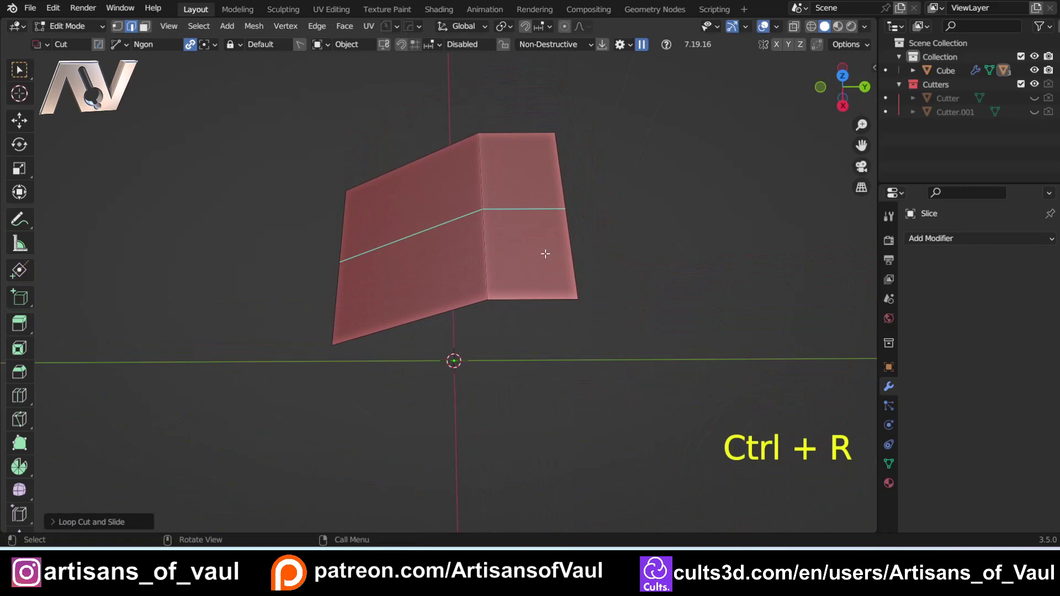
# Delete all six crosswise edge segments at the outer ends and central fold, leaving three separate bent profile lines
pyautogui.keyDown('shift'); pyautogui.moveTo(546, 254); pyautogui.dragTo(457, 323, button='middle'); pyautogui.keyUp('shift')
pyautogui.scroll(2, 456, 322)
pyautogui.click(572, 325)
pyautogui.keyDown('shift'); pyautogui.click(451, 343); pyautogui.keyUp('shift')
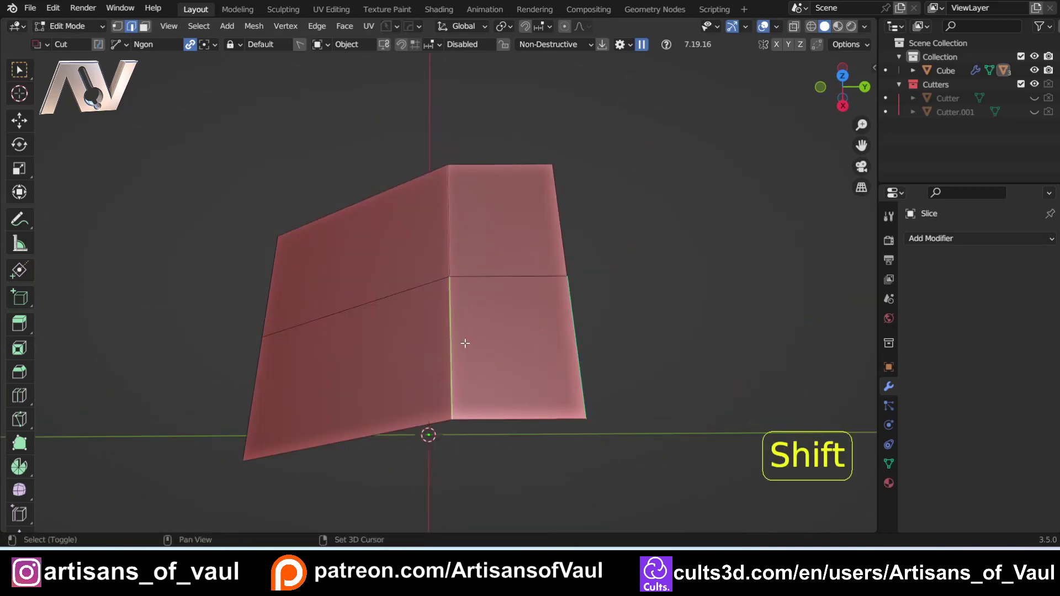
pyautogui.keyDown('shift'); pyautogui.click(258, 395); pyautogui.keyUp('shift')
pyautogui.keyDown('shift'); pyautogui.click(273, 297); pyautogui.keyUp('shift')
pyautogui.keyDown('shift'); pyautogui.click(447, 243); pyautogui.keyUp('shift')
pyautogui.keyDown('shift'); pyautogui.click(545, 226); pyautogui.keyUp('shift')
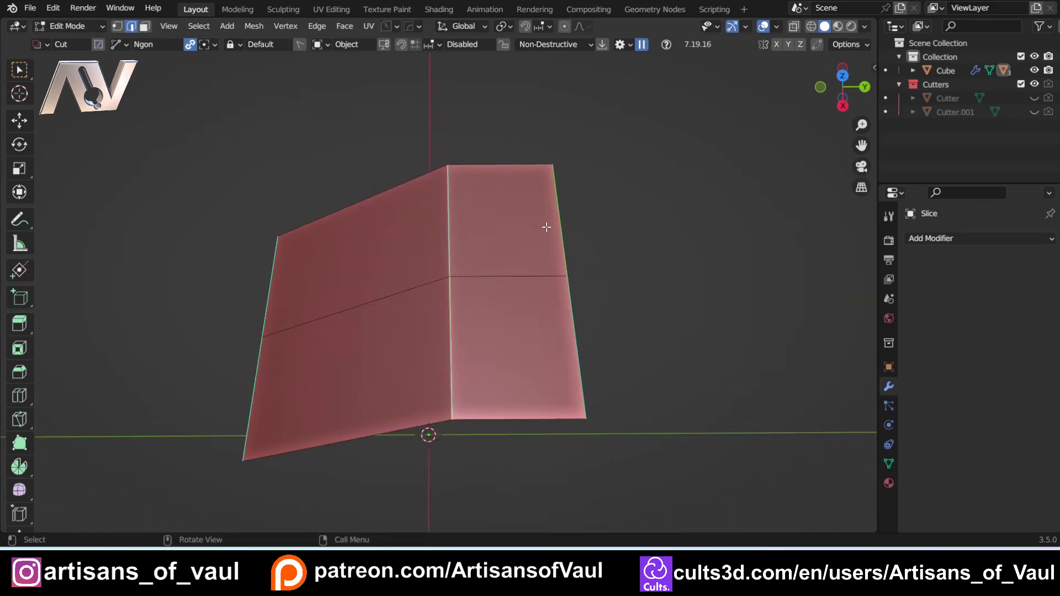
pyautogui.press('Delete')
pyautogui.click(545, 226)
# Leave Edit Mode and Local View, and convert the three bent profile lines to a curve
pyautogui.moveTo(388, 348); pyautogui.dragTo(423, 229, button='middle')
pyautogui.press('Tab')
pyautogui.press('KP_Divide')
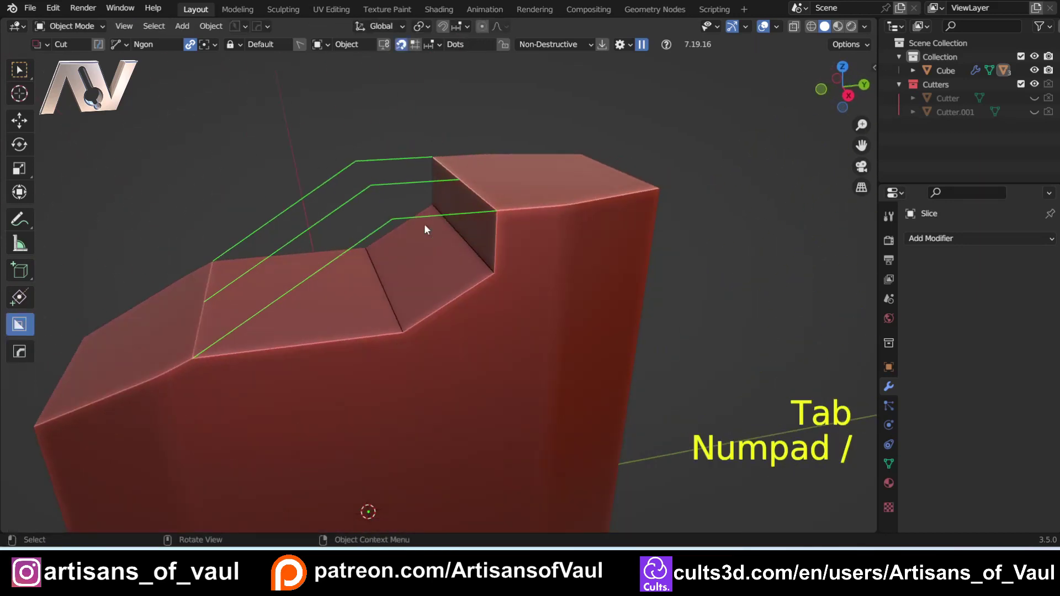
pyautogui.scroll(1, 268, 276)
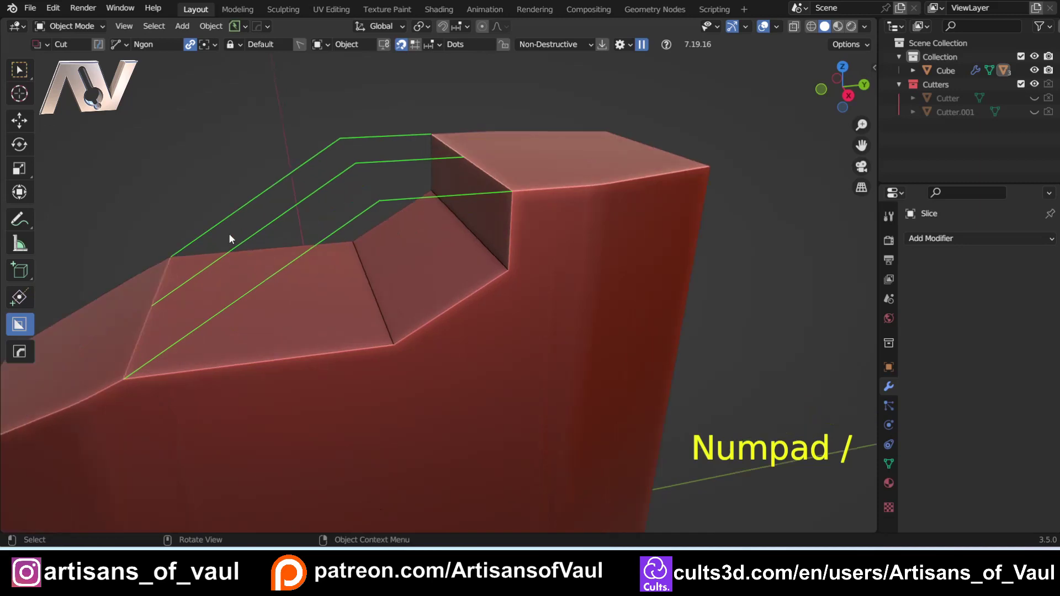
pyautogui.rightClick(264, 230)
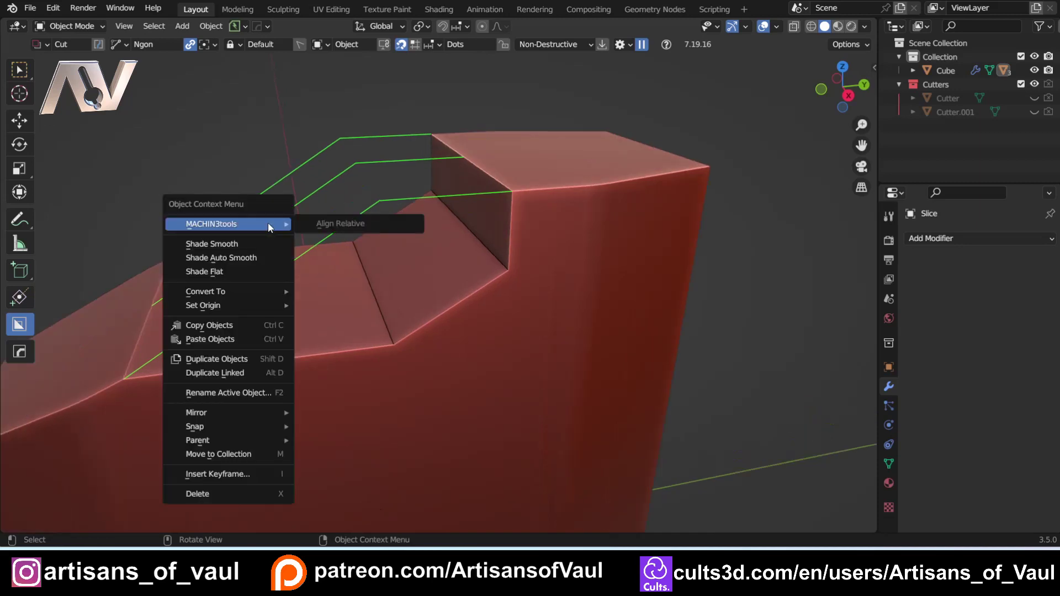
pyautogui.moveTo(257, 291)
pyautogui.click(325, 291)
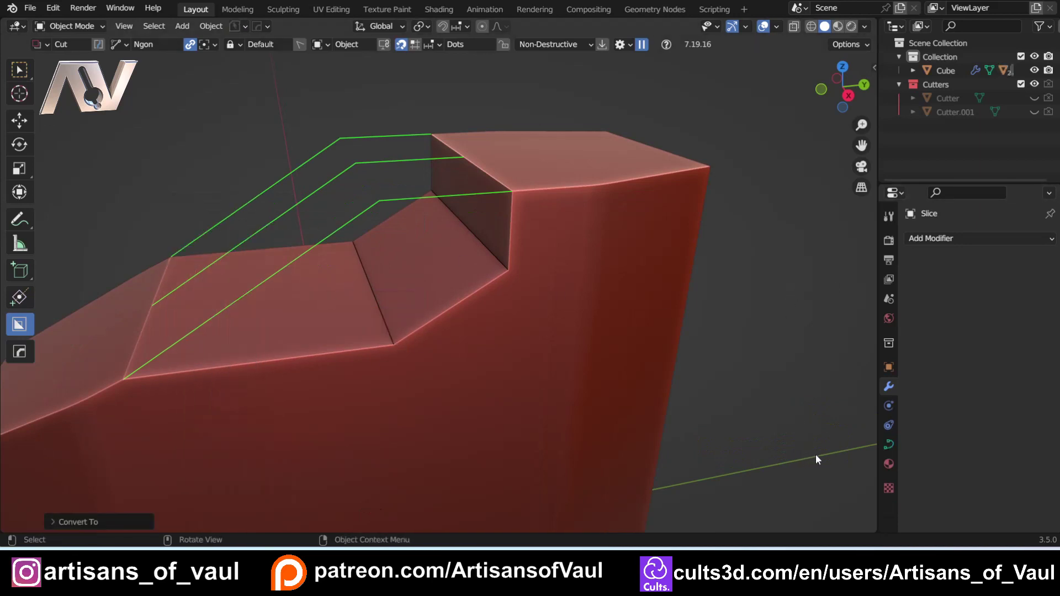
# Give the curve a round bevel with a depth of about 0.277 and a resolution of 32
pyautogui.click(888, 445)
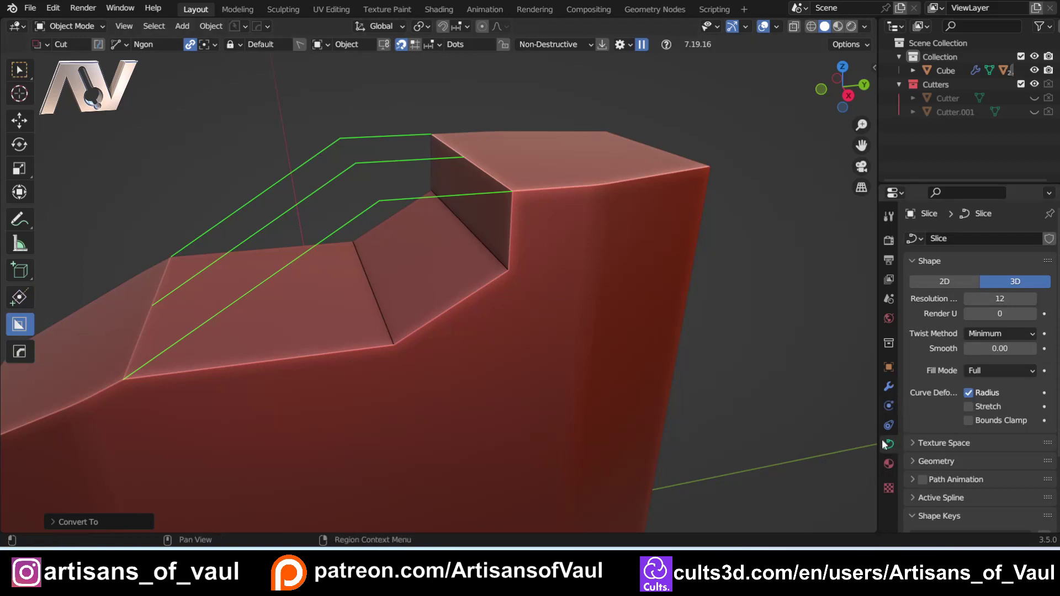
pyautogui.click(909, 462)
pyautogui.scroll(-8, 949, 386)
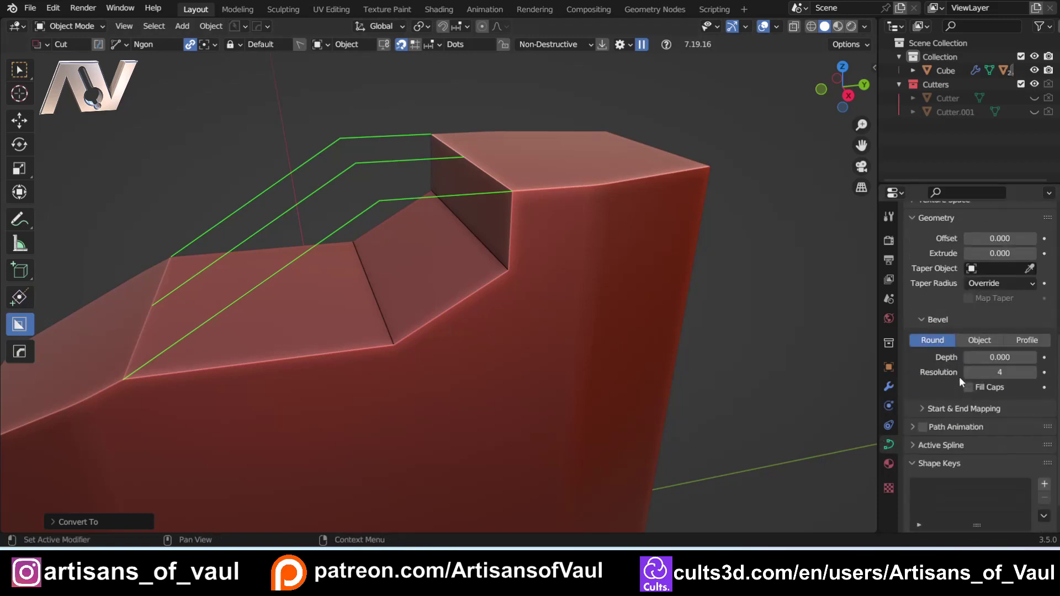
pyautogui.scroll(-2, 955, 280)
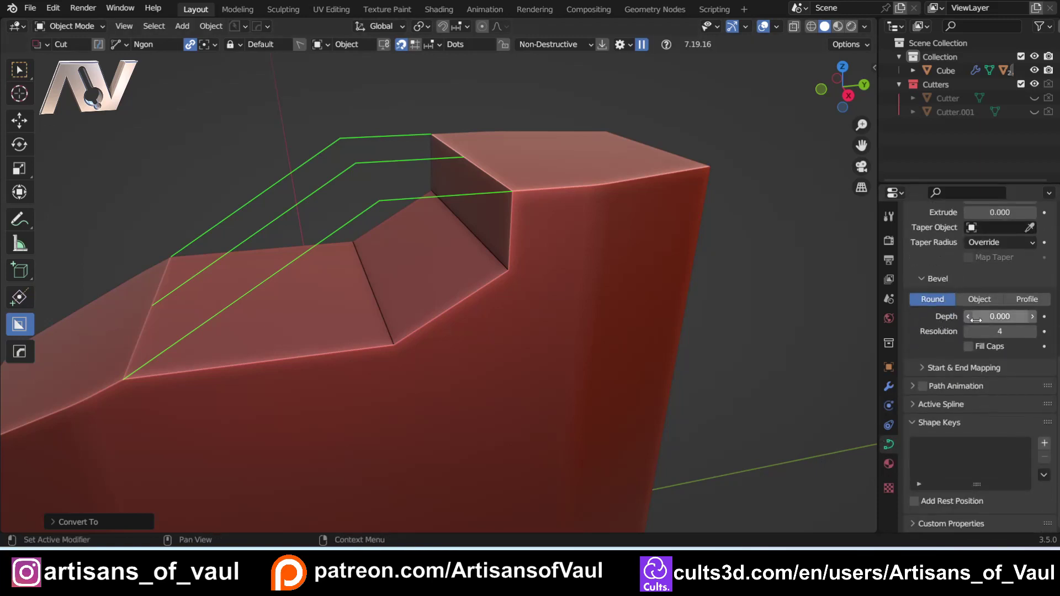
pyautogui.moveTo(989, 317); pyautogui.dragTo(1024, 317)
pyautogui.click(996, 331)
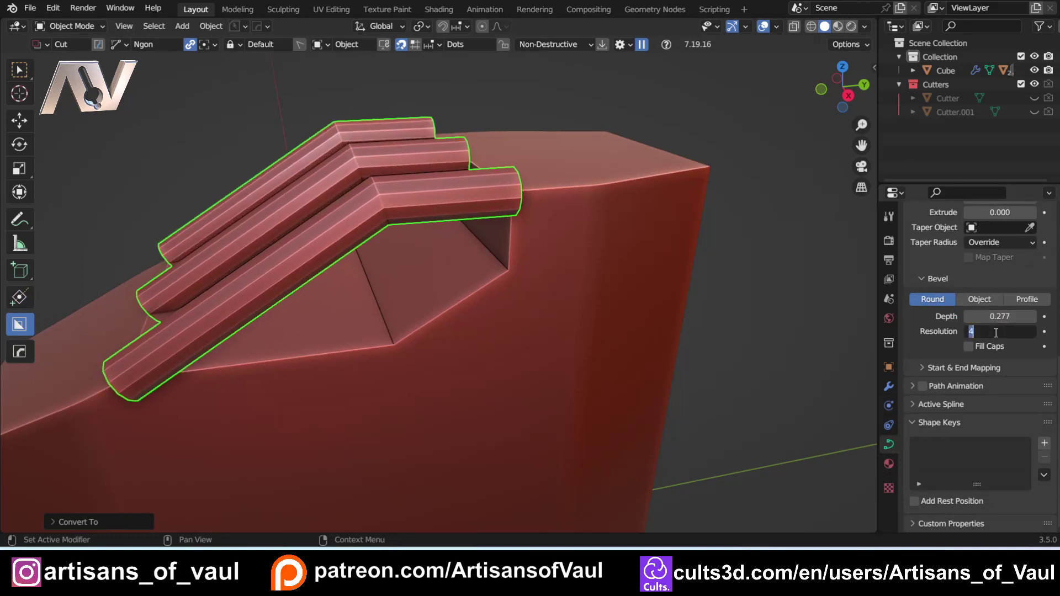
pyautogui.write('32')
pyautogui.press('Return')
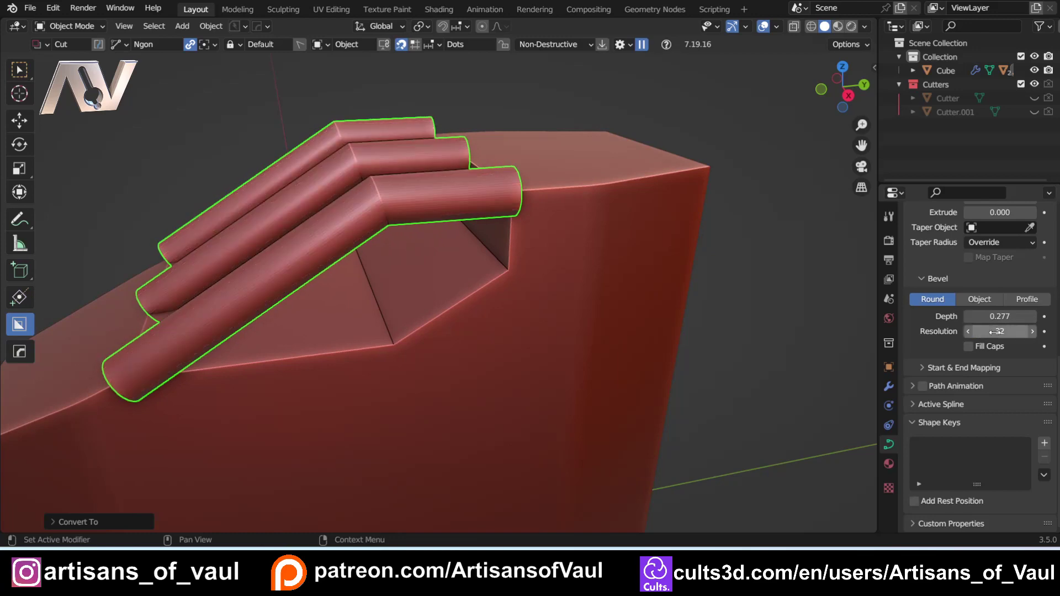
# Inspect the three tubes from above and behind, and enable Fill Caps to close their open ends
pyautogui.moveTo(386, 245); pyautogui.dragTo(294, 243, button='middle')
pyautogui.click(847, 82)
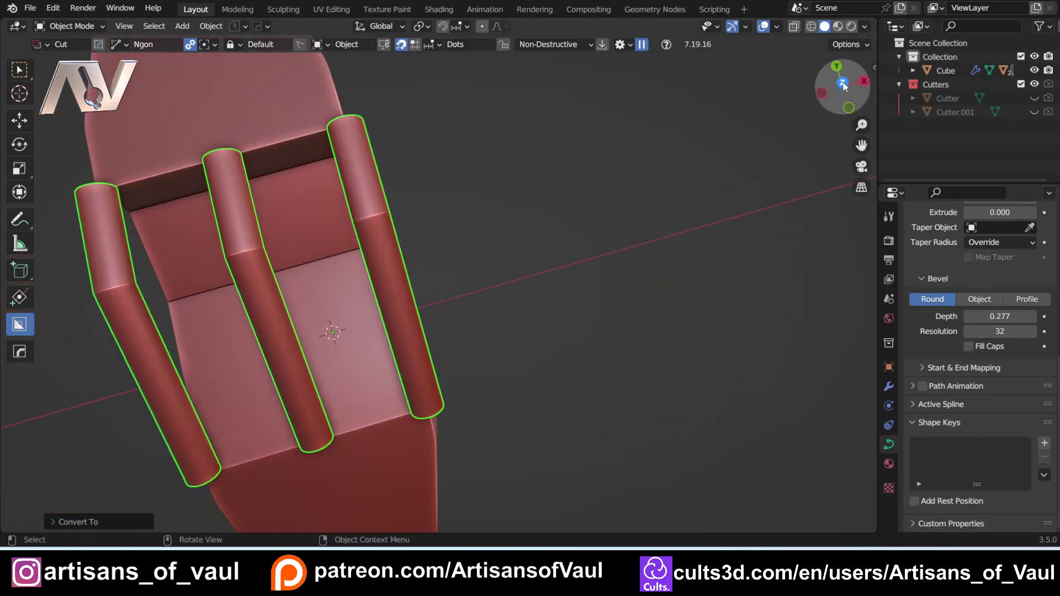
pyautogui.keyDown('shift'); pyautogui.moveTo(410, 292); pyautogui.dragTo(423, 297, button='middle'); pyautogui.keyUp('shift')
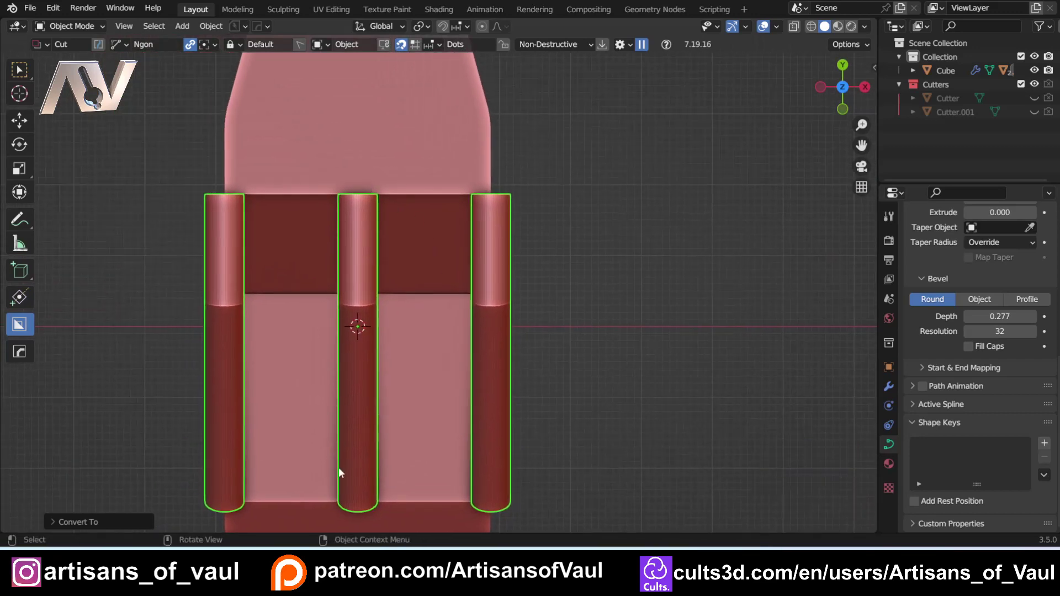
pyautogui.moveTo(339, 467); pyautogui.dragTo(268, 263, button='middle')
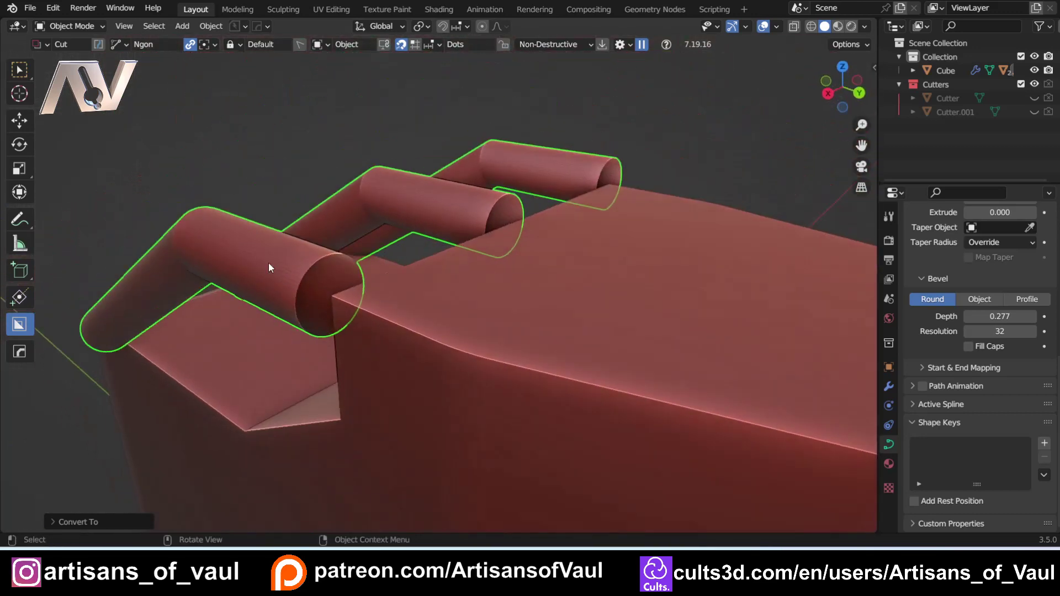
pyautogui.moveTo(392, 313); pyautogui.dragTo(257, 336, button='middle')
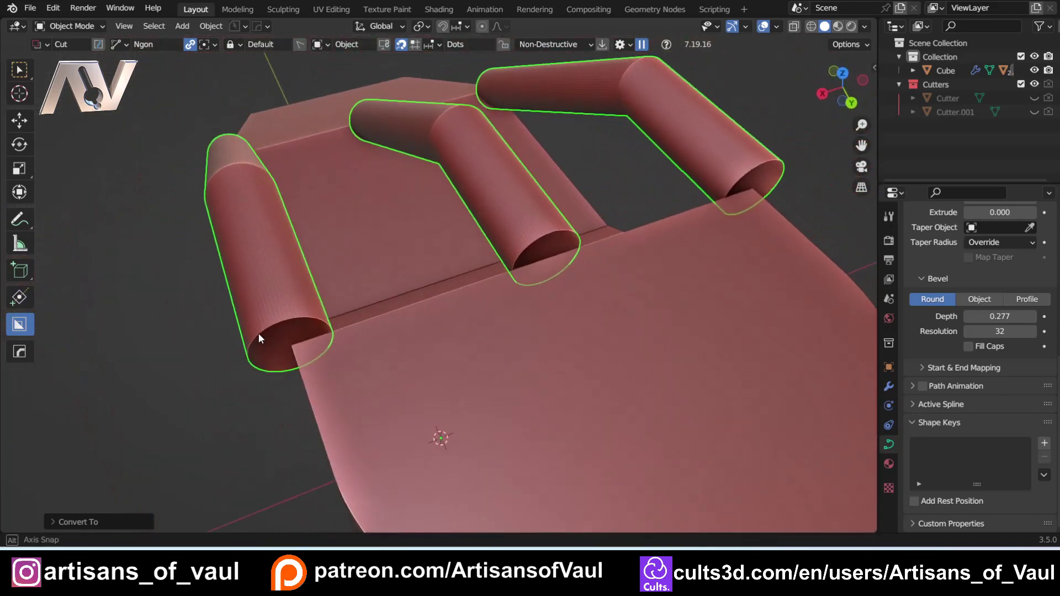
pyautogui.moveTo(507, 333); pyautogui.dragTo(436, 269, button='middle')
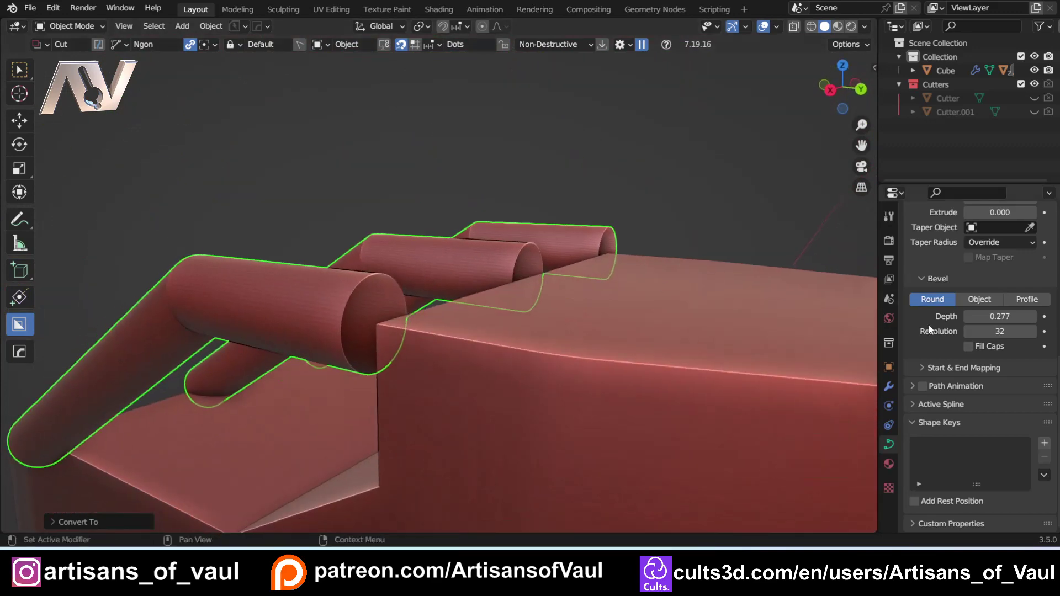
pyautogui.click(967, 346)
pyautogui.scroll(-2, 353, 303)
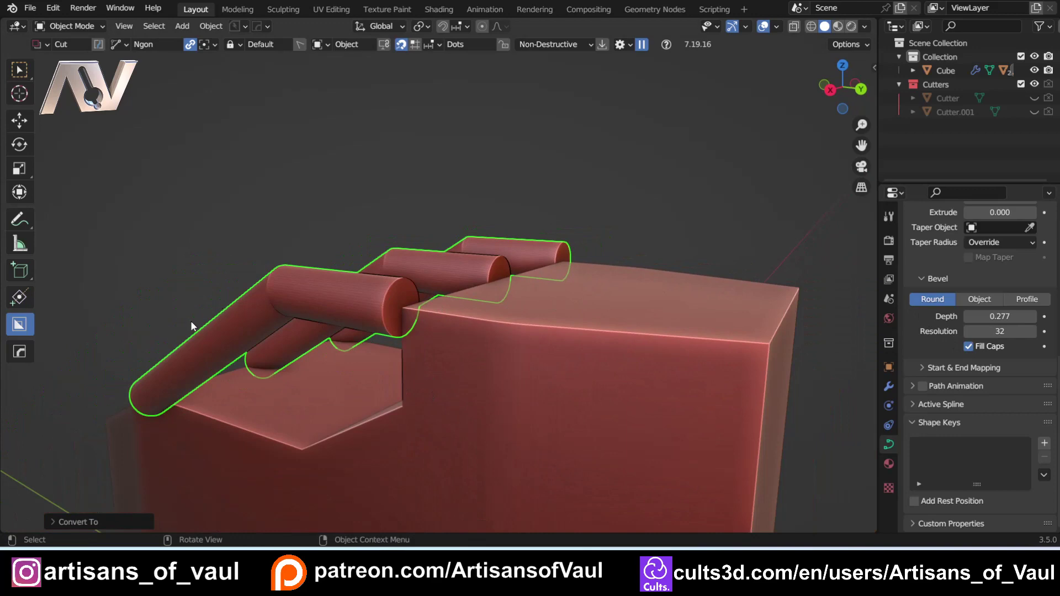
# Increase the curve's round bevel depth to about 0.370 to thicken the three tubes
pyautogui.moveTo(191, 321); pyautogui.dragTo(402, 371, button='middle')
pyautogui.scroll(4, 462, 315)
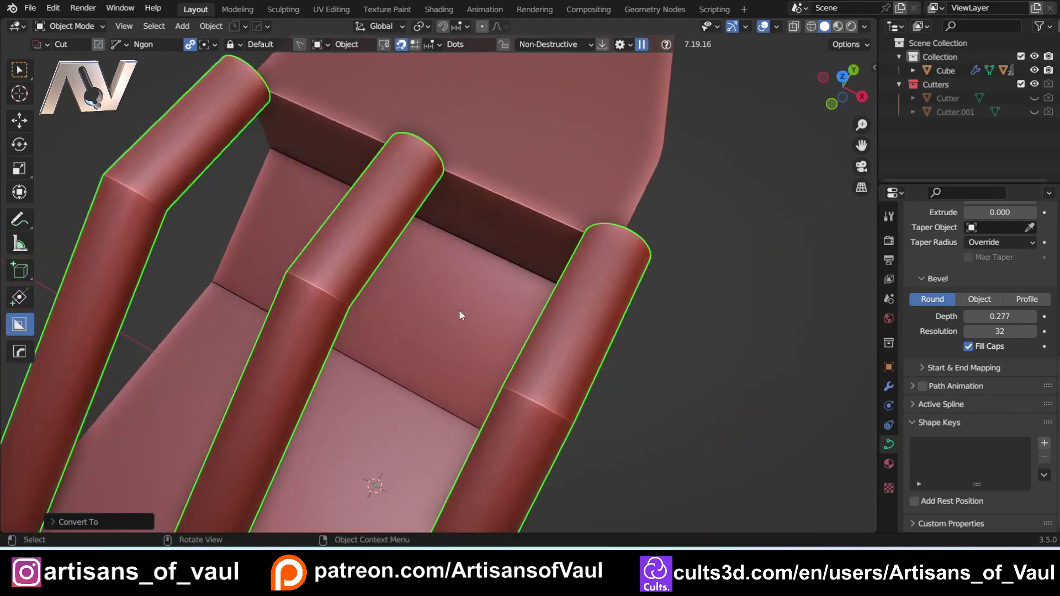
pyautogui.scroll(-2, 459, 315)
pyautogui.moveTo(442, 309); pyautogui.dragTo(463, 353, button='middle')
pyautogui.moveTo(1005, 316); pyautogui.dragTo(1019, 317)
# In top view, move the positive-X outer tube's curve inward along X by about 0.377, and leave Edit Mode
pyautogui.click(843, 86)
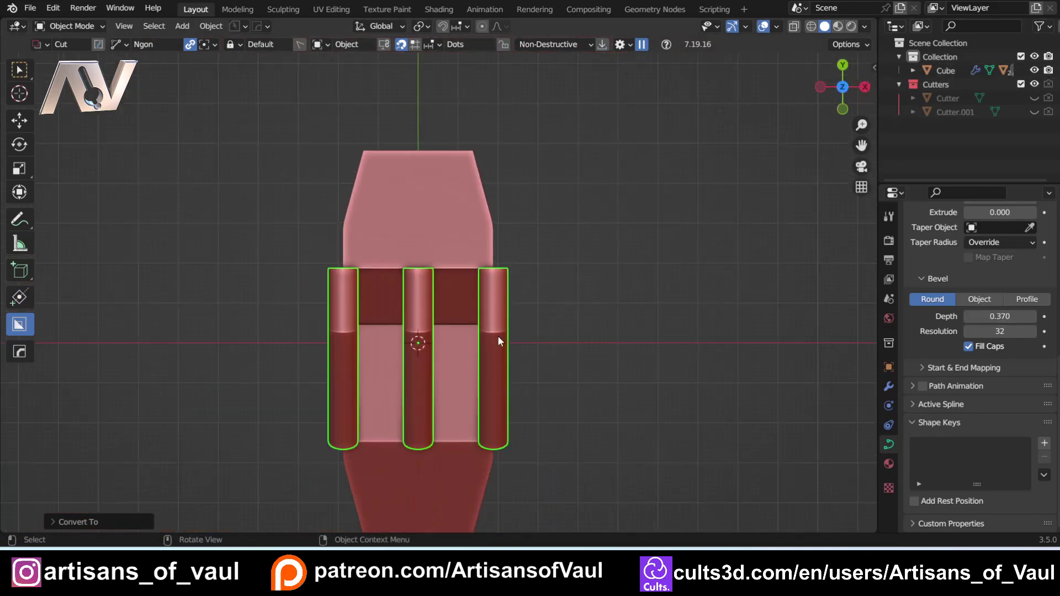
pyautogui.scroll(3, 498, 337)
pyautogui.keyDown('shift'); pyautogui.moveTo(498, 337); pyautogui.dragTo(435, 212, button='middle'); pyautogui.keyUp('shift')
pyautogui.press('Tab')
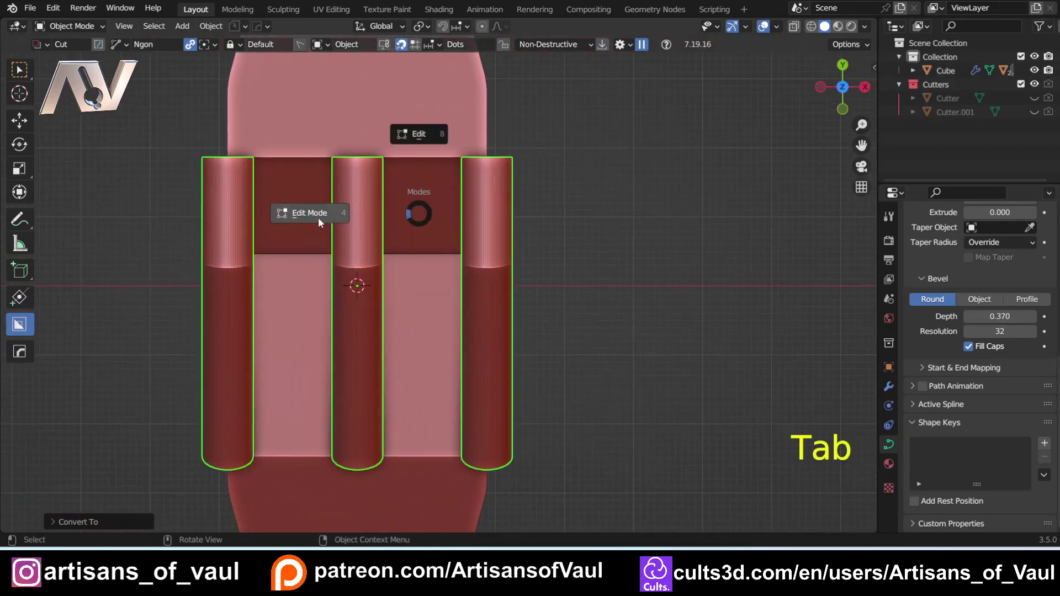
pyautogui.click(318, 218)
pyautogui.moveTo(435, 124); pyautogui.dragTo(550, 526)
pyautogui.press('g')
pyautogui.press('x')
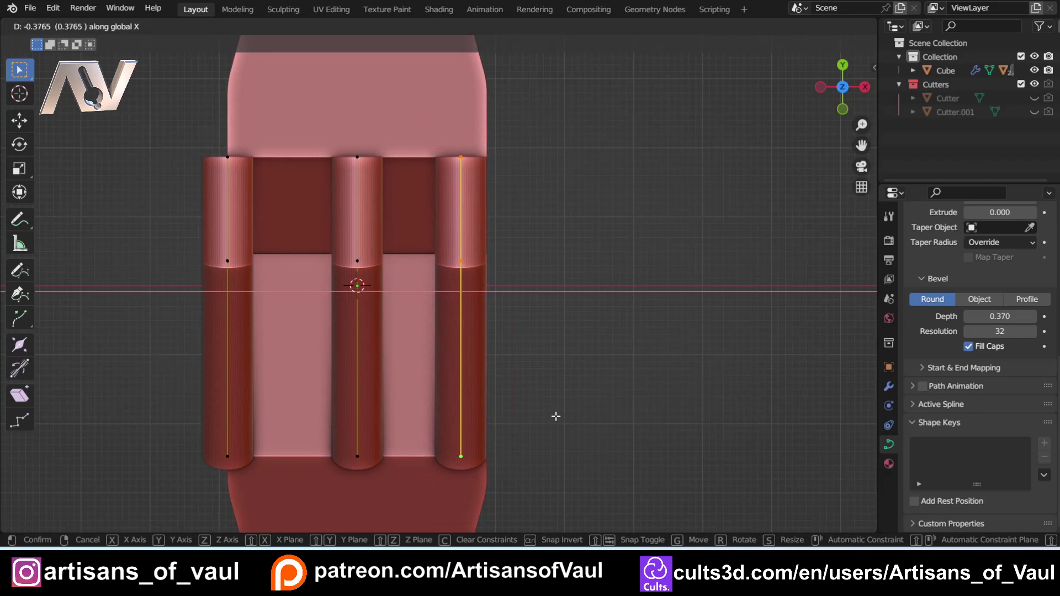
pyautogui.click(554, 416)
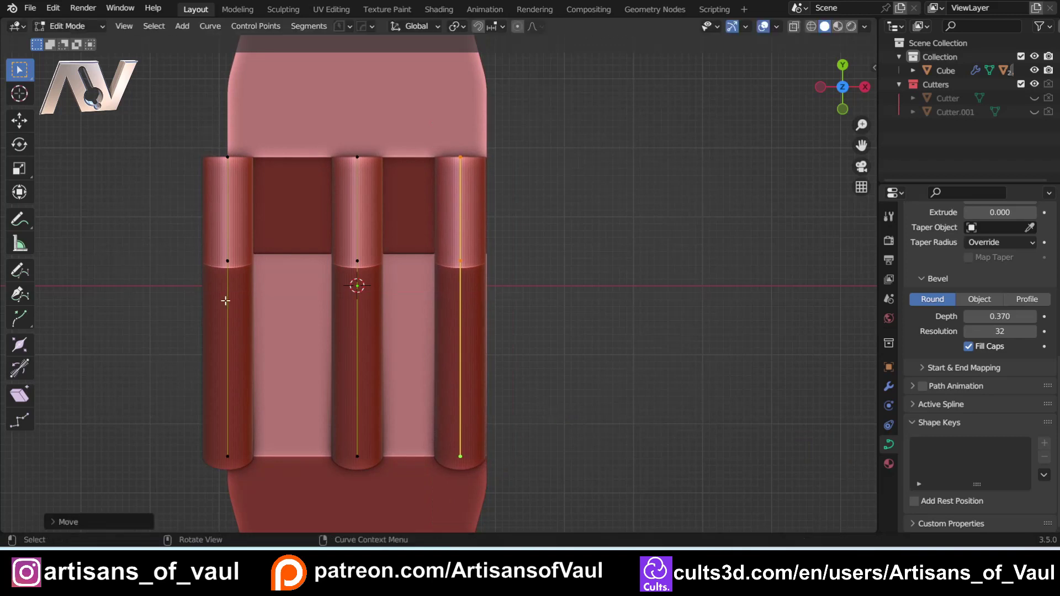
pyautogui.scroll(2, 382, 253)
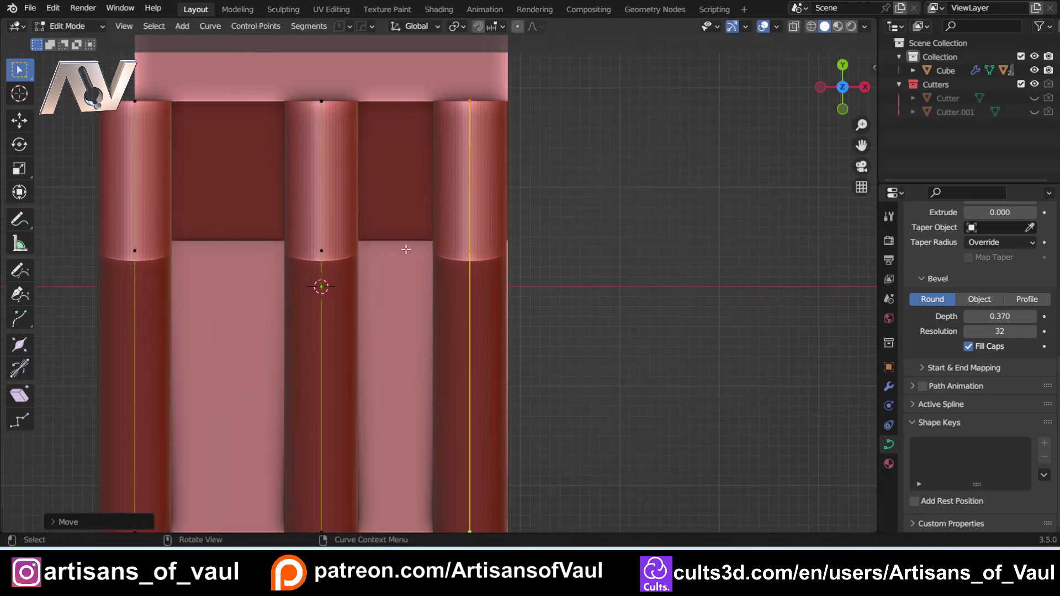
pyautogui.press('Tab')
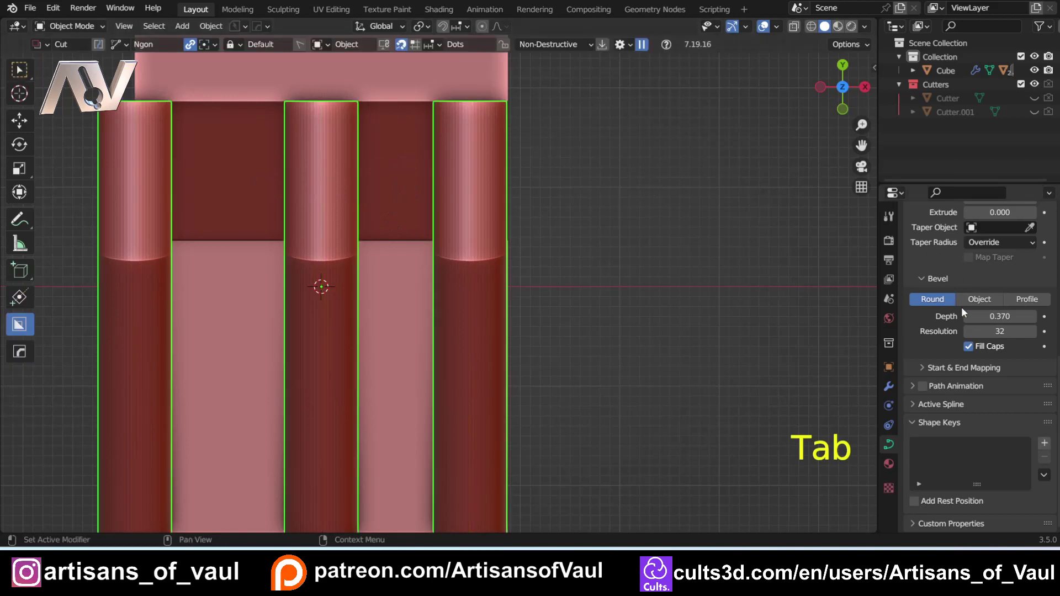
# Try a bevel depth of 0.394 on the tubes, and settle on about 0.371
pyautogui.moveTo(999, 316); pyautogui.dragTo(1013, 316)
pyautogui.scroll(-1, 490, 104)
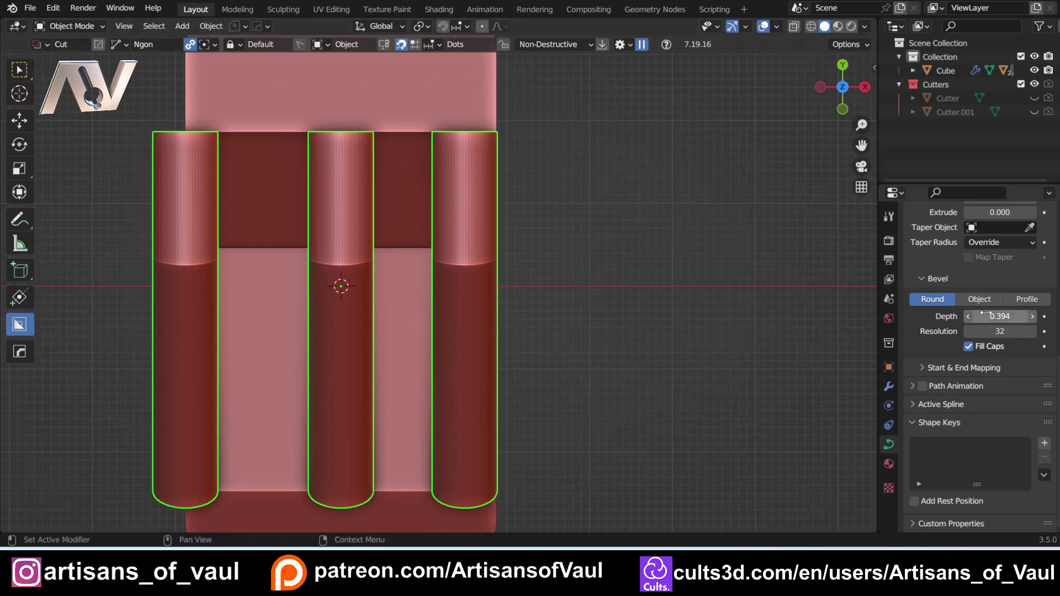
pyautogui.moveTo(1013, 317); pyautogui.dragTo(1005, 317)
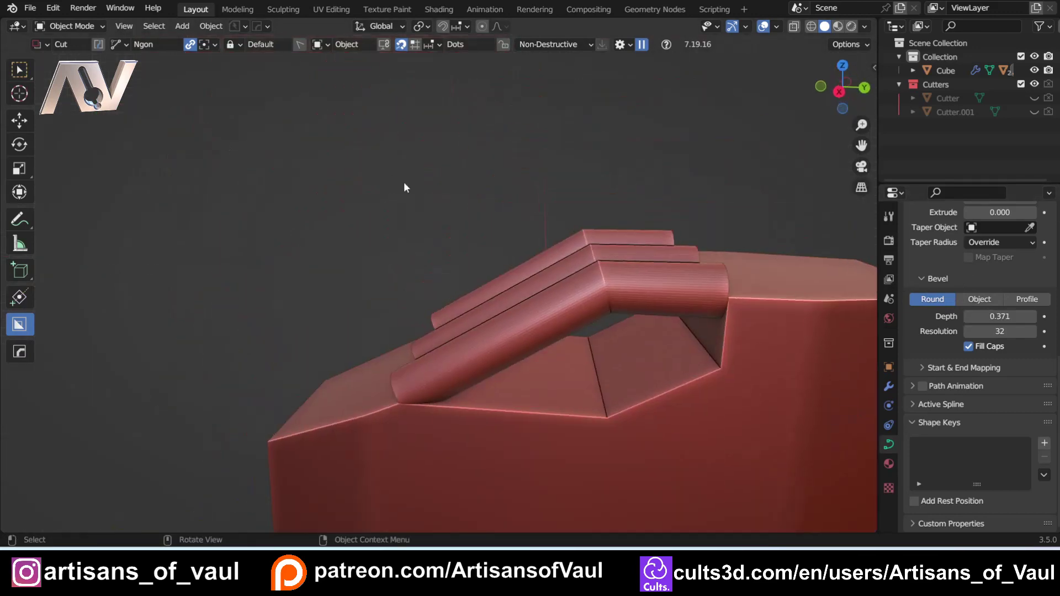
# Convert the three bevelled tubes from a curve to a mesh
pyautogui.keyDown('shift'); pyautogui.moveTo(403, 182); pyautogui.dragTo(309, 135, button='middle'); pyautogui.keyUp('shift')
pyautogui.moveTo(341, 205); pyautogui.dragTo(402, 251, button='middle')
pyautogui.click(429, 223)
pyautogui.rightClick(430, 222)
pyautogui.moveTo(429, 221)
pyautogui.click(495, 243)
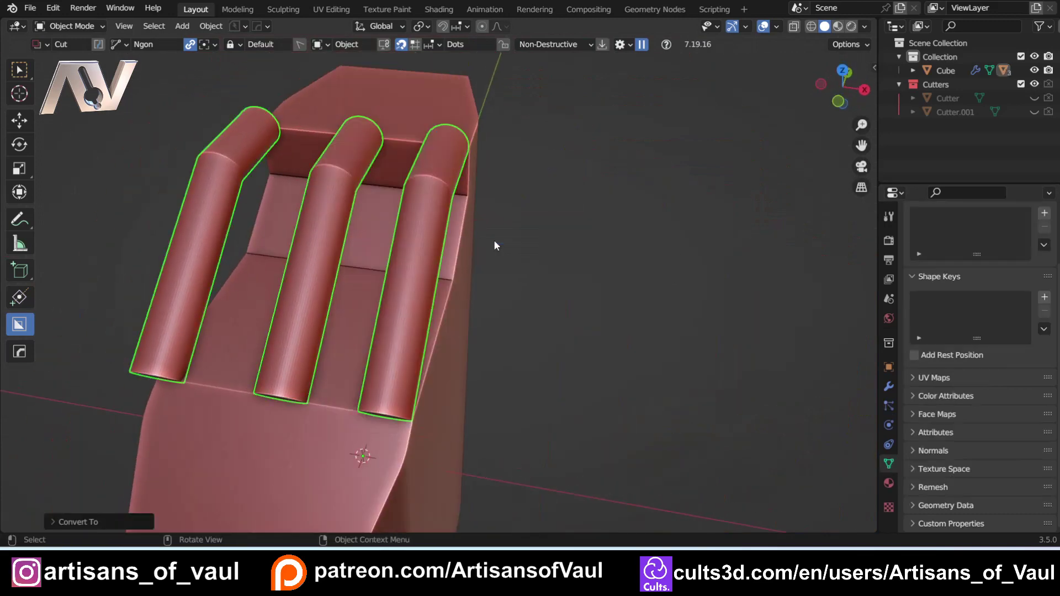
# Test-move a rim vertex at the lower end of the nearest tube to check its end cap, and cancel the move
pyautogui.moveTo(493, 240); pyautogui.dragTo(422, 164, button='middle')
pyautogui.scroll(5, 429, 257)
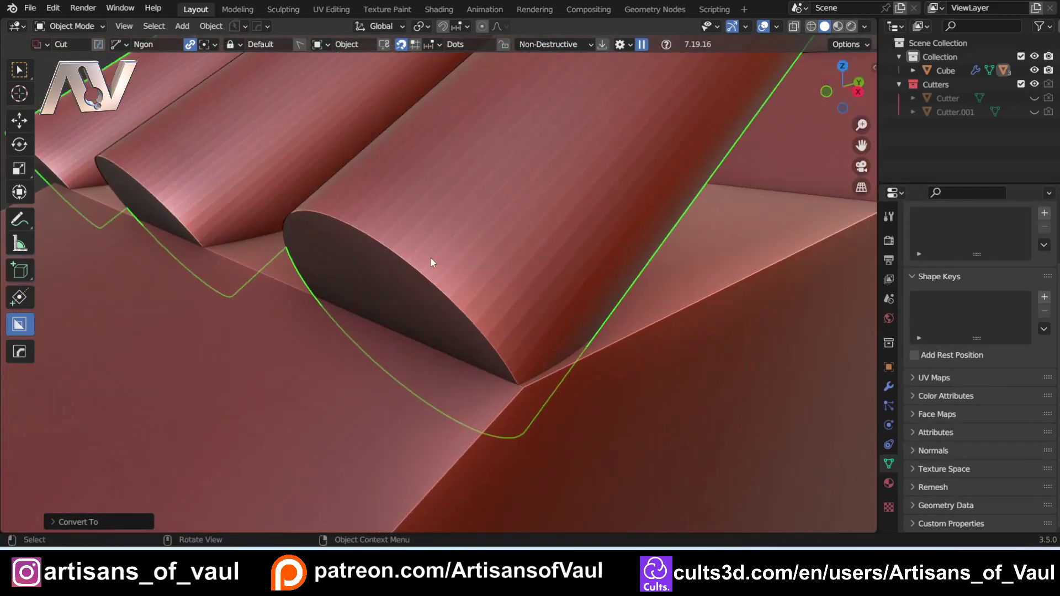
pyautogui.press('Tab')
pyautogui.click(310, 264)
pyautogui.click(394, 249)
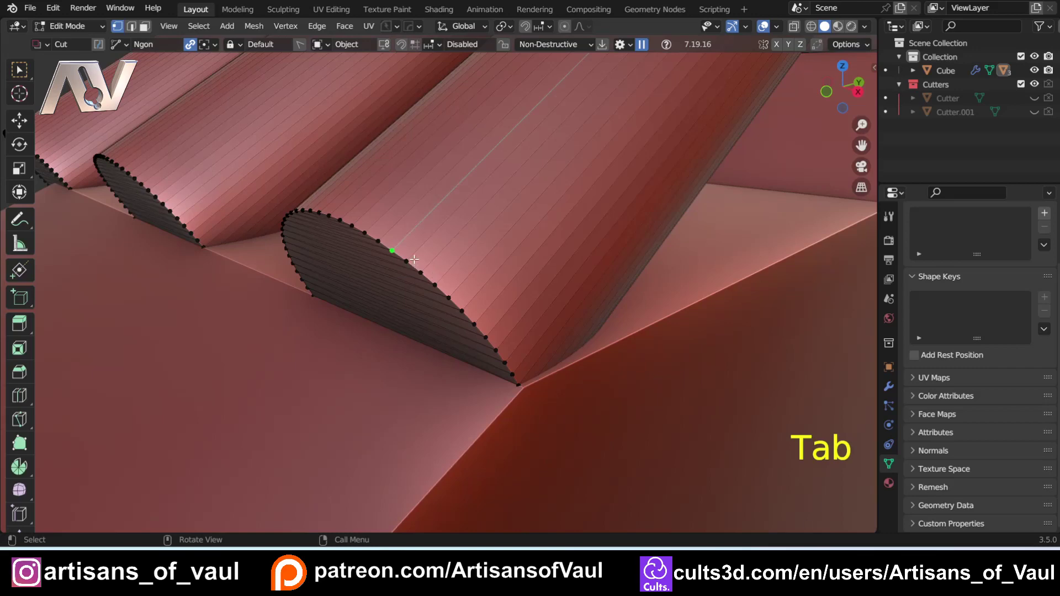
pyautogui.press('g')
pyautogui.rightClick(417, 237)
pyautogui.scroll(-5, 417, 236)
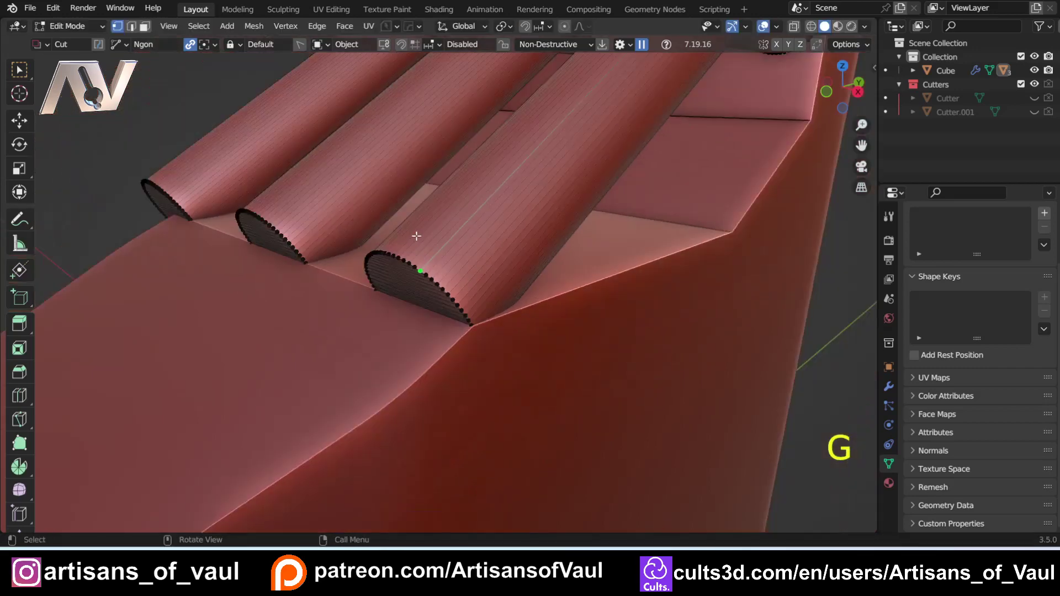
pyautogui.scroll(-3, 416, 236)
pyautogui.keyDown('shift'); pyautogui.moveTo(417, 236); pyautogui.dragTo(348, 338, button='middle'); pyautogui.keyUp('shift')
pyautogui.scroll(-2, 409, 286)
pyautogui.moveTo(409, 287); pyautogui.dragTo(359, 306, button='middle')
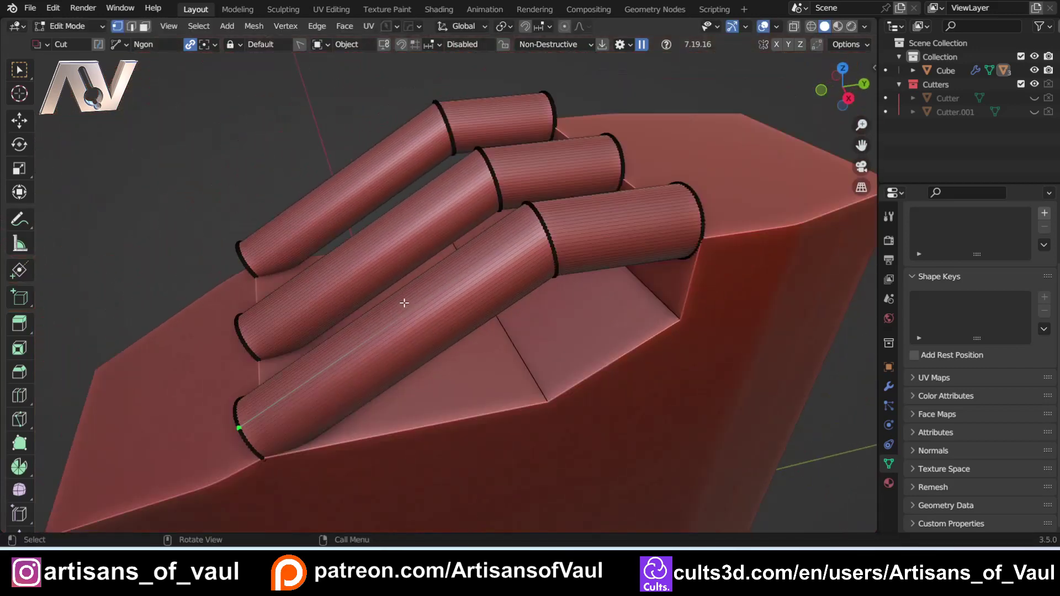
# Run MACHIN3 Clean Up on the tube mesh, retest a rim vertex with a cancelled move, and leave Edit Mode
pyautogui.press('3')
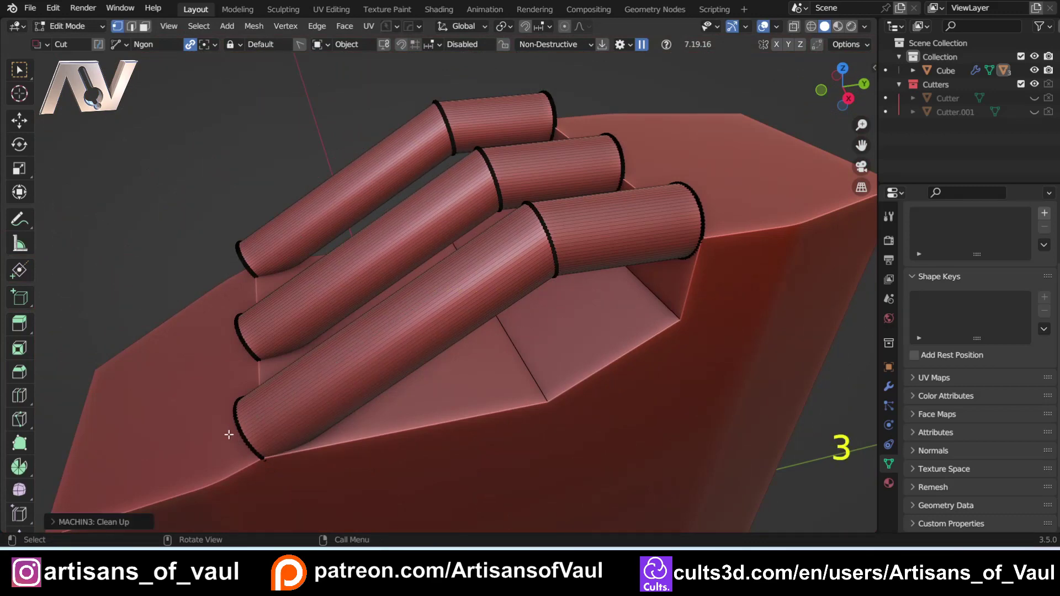
pyautogui.moveTo(276, 407); pyautogui.dragTo(383, 292, button='middle')
pyautogui.scroll(3, 383, 292)
pyautogui.scroll(3, 312, 328)
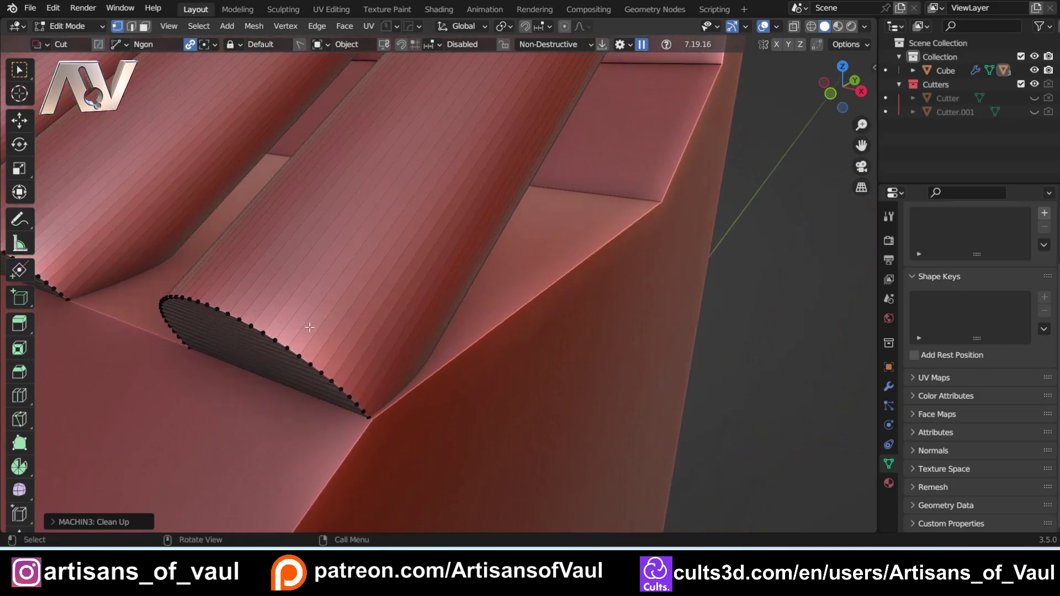
pyautogui.press('g')
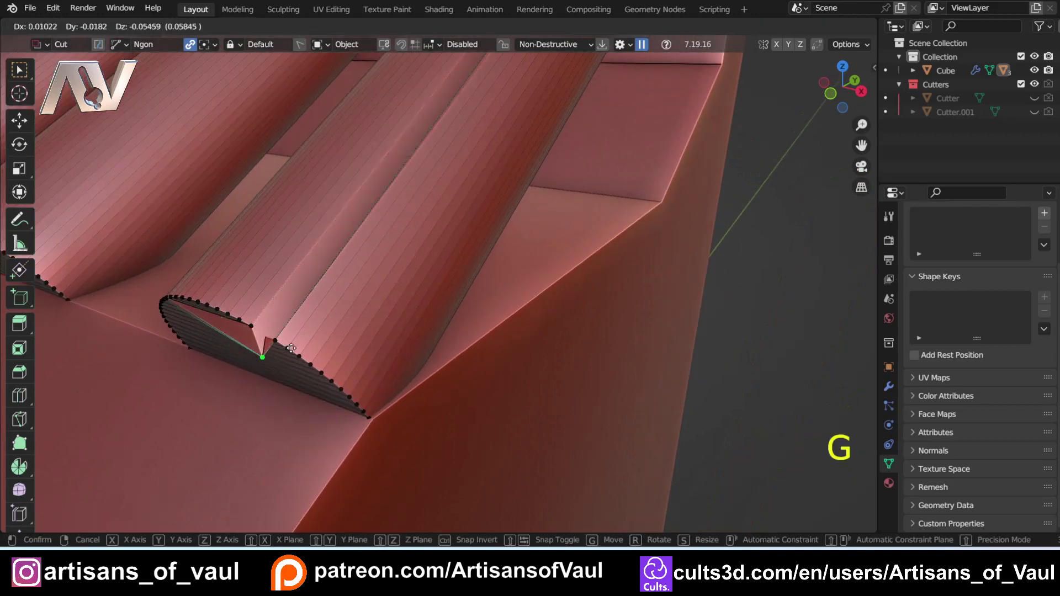
pyautogui.rightClick(290, 346)
pyautogui.scroll(-3, 337, 306)
pyautogui.moveTo(468, 204); pyautogui.dragTo(313, 361, button='middle')
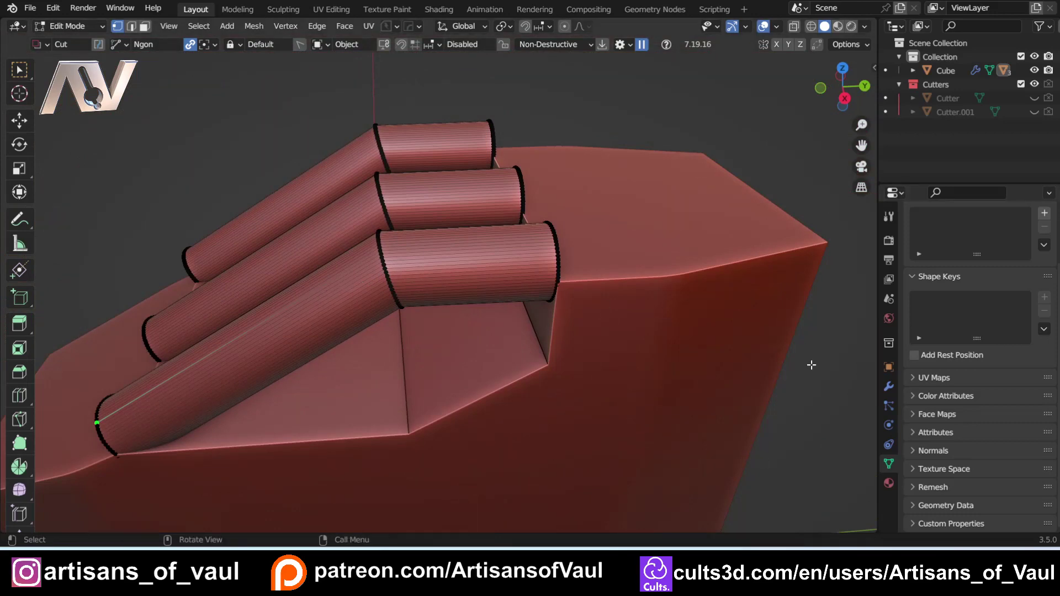
pyautogui.moveTo(368, 294); pyautogui.dragTo(355, 208, button='middle')
pyautogui.press('Tab')
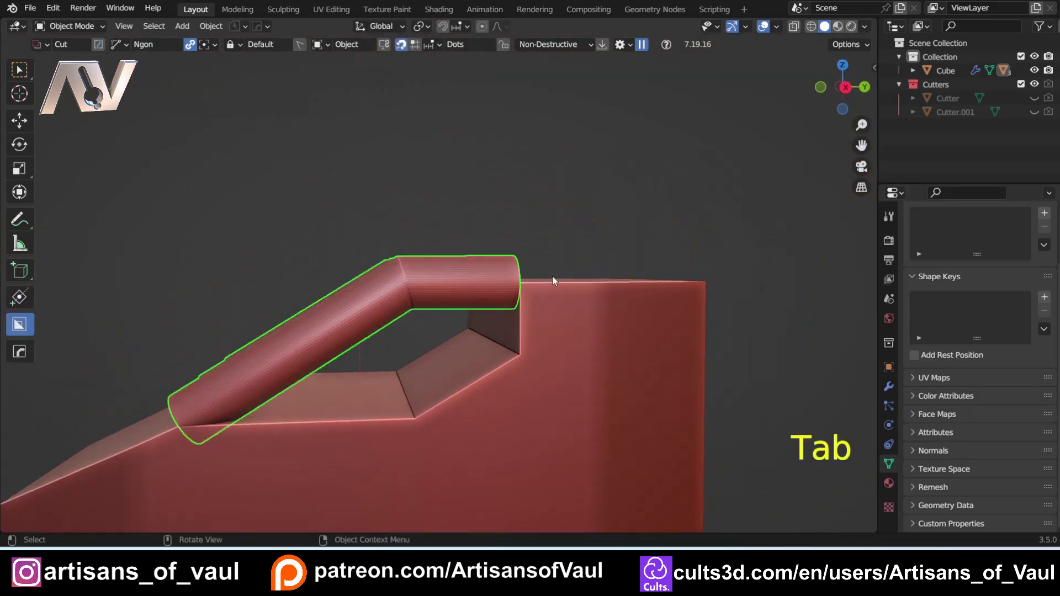
# Lower the three tubes into the slab by about 0.40, shift them about 0.08 and another 0.025 along Y, and deselect them
pyautogui.click(844, 88)
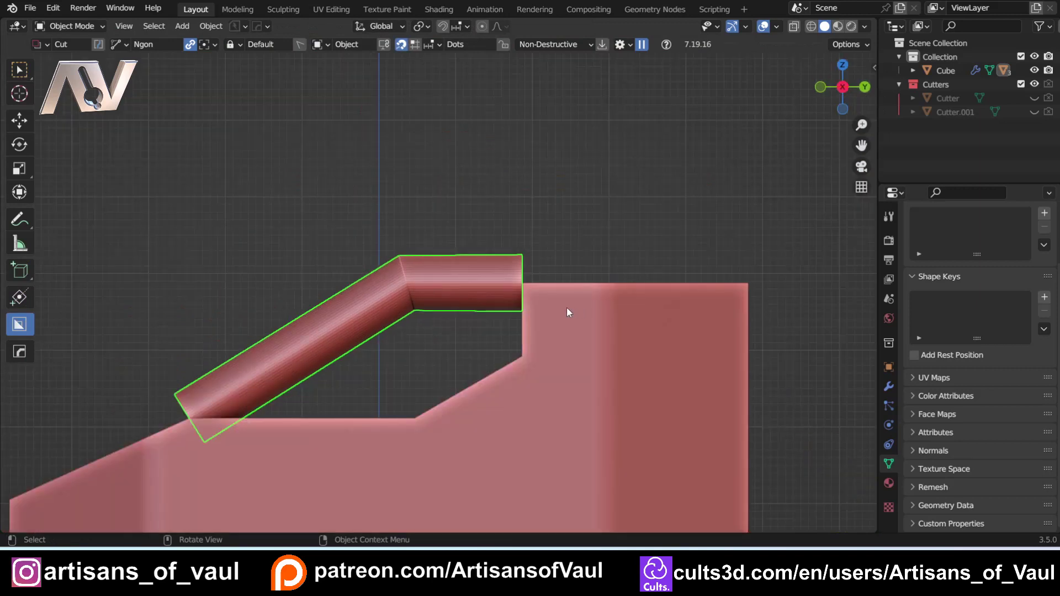
pyautogui.press('g')
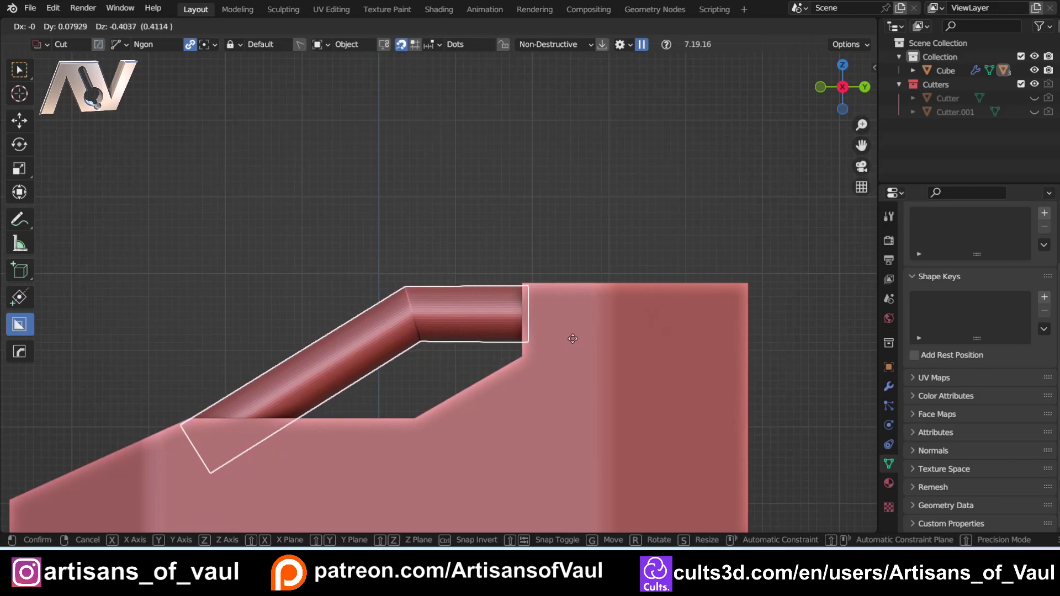
pyautogui.click(572, 338)
pyautogui.moveTo(343, 330); pyautogui.dragTo(449, 366, button='middle')
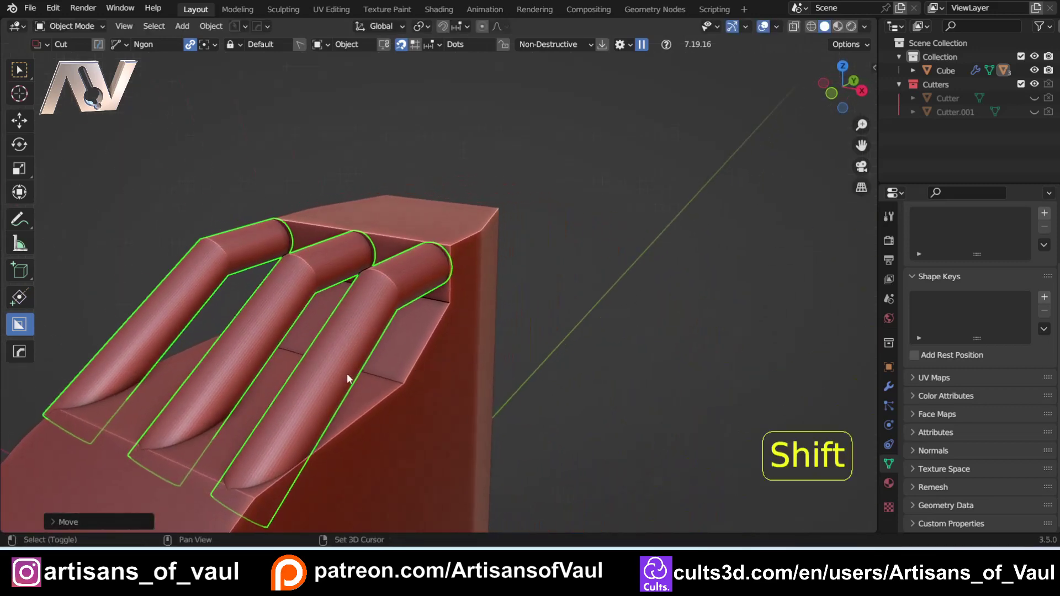
pyautogui.scroll(2, 423, 282)
pyautogui.keyDown('shift'); pyautogui.moveTo(347, 375); pyautogui.dragTo(398, 287, button='middle'); pyautogui.keyUp('shift')
pyautogui.press('g')
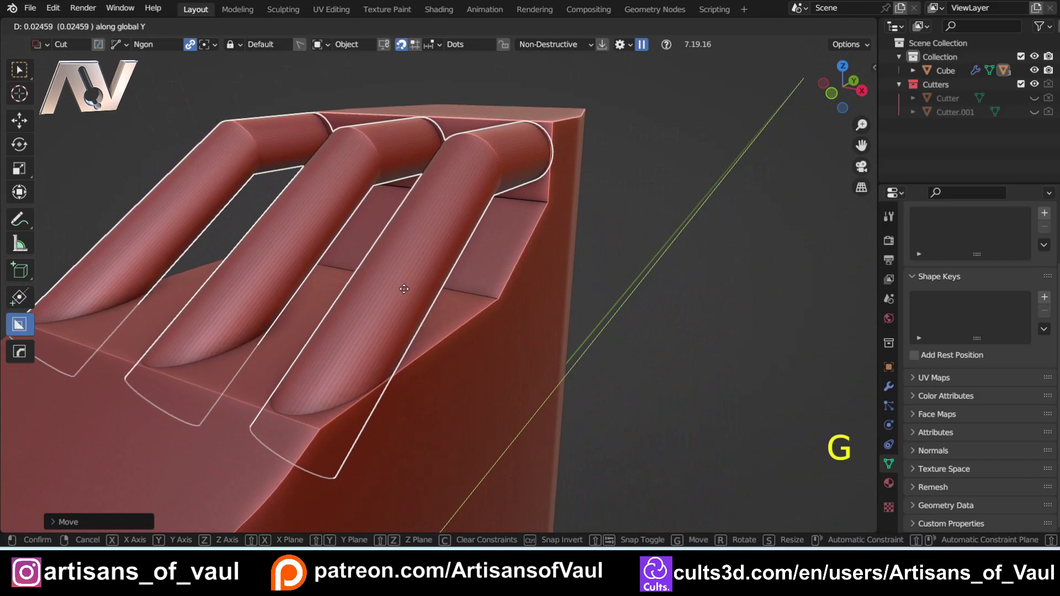
pyautogui.click(404, 289)
pyautogui.scroll(-3, 404, 289)
pyautogui.click(588, 293)
# Undo the tube moves, mesh clean-up and mesh conversion to get back to the editable curve
pyautogui.moveTo(587, 293); pyautogui.dragTo(430, 230, button='middle')
pyautogui.scroll(-2, 471, 280)
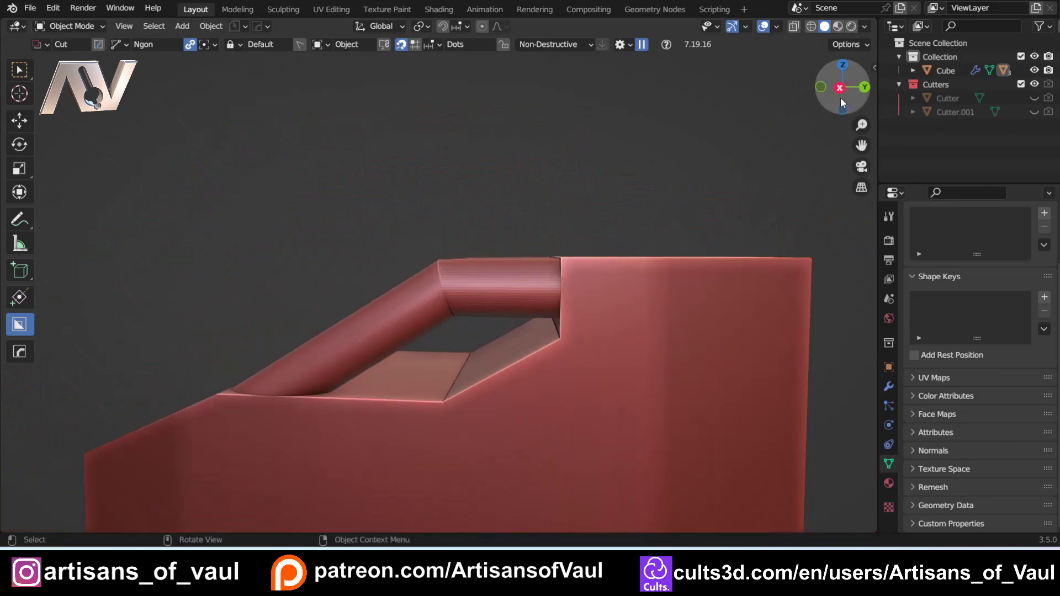
pyautogui.click(840, 90)
pyautogui.scroll(-3, 491, 359)
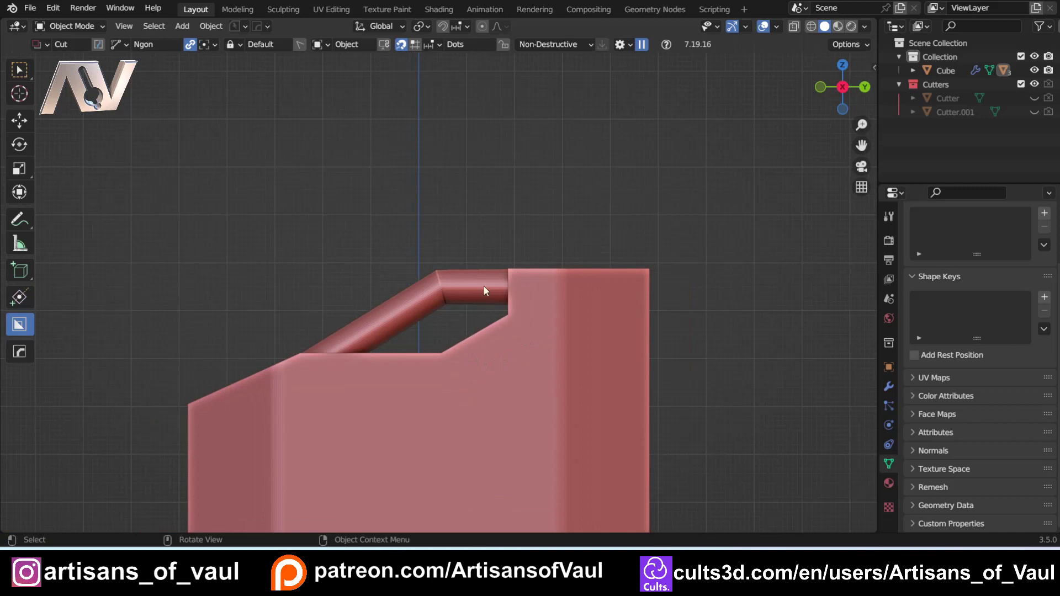
pyautogui.hotkey('ctrl', 'z')
pyautogui.hotkey('ctrl', 'z')
pyautogui.hotkey('ctrl', 'z')
pyautogui.hotkey('ctrl', 'z')
pyautogui.hotkey('ctrl', 'z')
pyautogui.hotkey('ctrl', 'z')
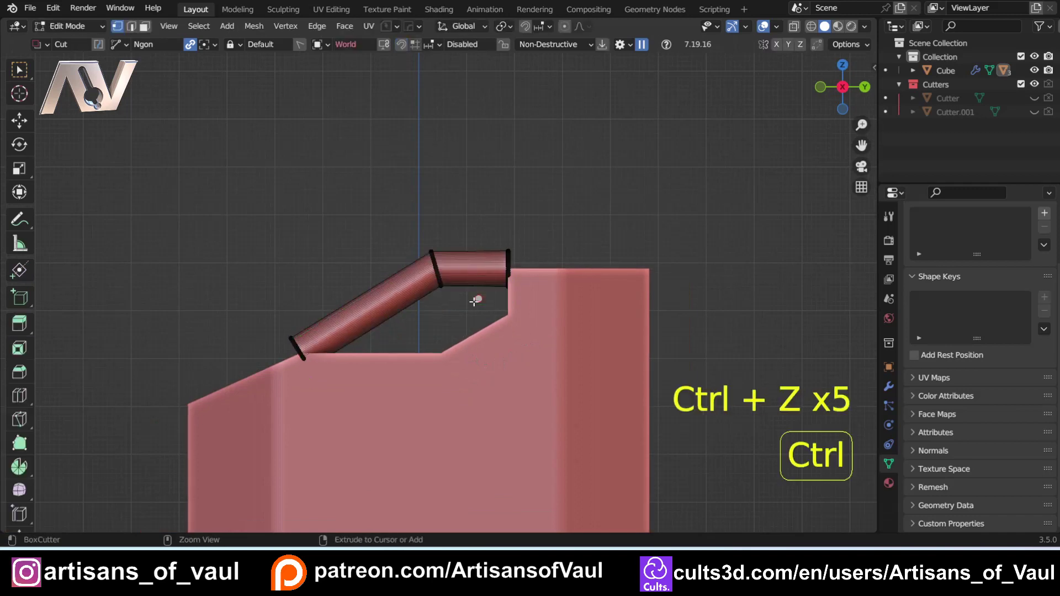
pyautogui.hotkey('ctrl', 'z')
pyautogui.hotkey('ctrl', 'z')
pyautogui.hotkey('ctrl', 'z')
pyautogui.hotkey('ctrl', 'z')
pyautogui.hotkey('ctrl', 'z')
pyautogui.hotkey('ctrl', 'z')
pyautogui.hotkey('ctrl', 'z')
pyautogui.hotkey('ctrl', 'z')
pyautogui.hotkey('ctrl', 'z')
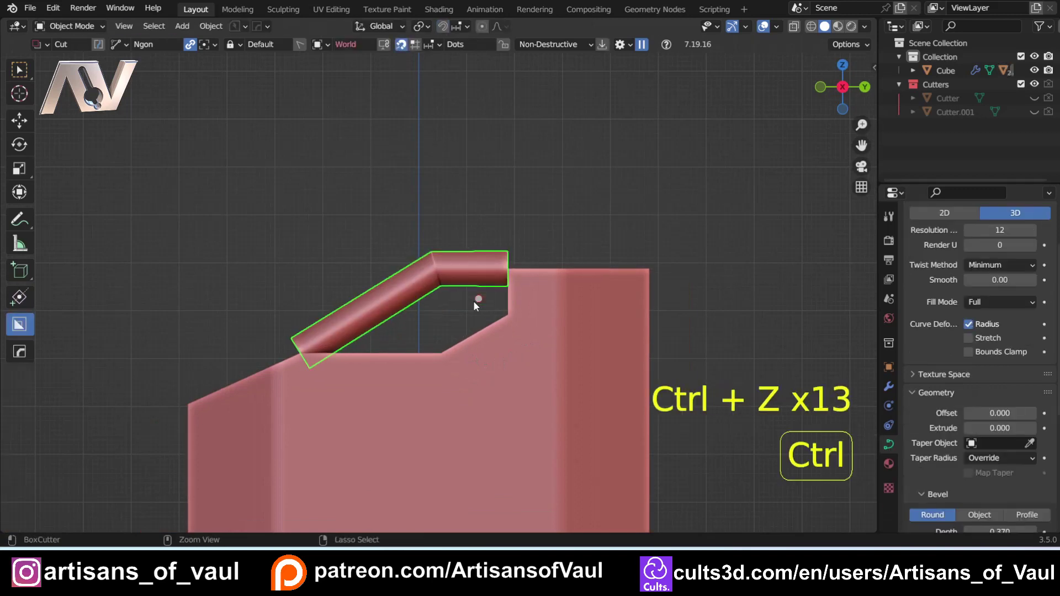
# In wireframe side view, slide the tubes' bend points along negative Y to lengthen the upper straight sections, and leave Edit Mode
pyautogui.hotkey('ctrl', 'shift', 'z')
pyautogui.scroll(3, 473, 300)
pyautogui.hotkey('shift', 'z')
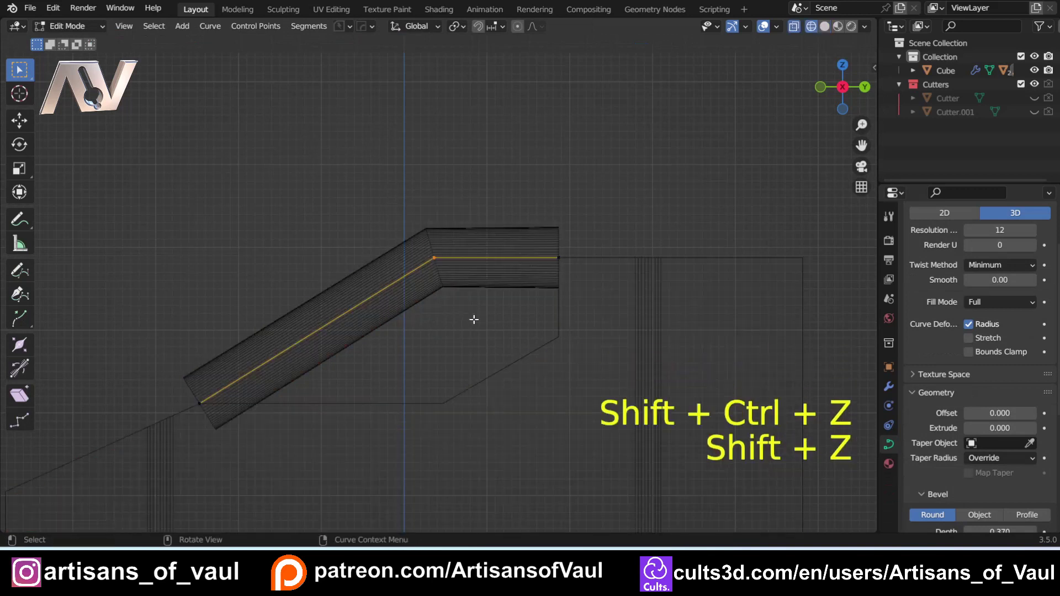
pyautogui.press('g')
pyautogui.press('y')
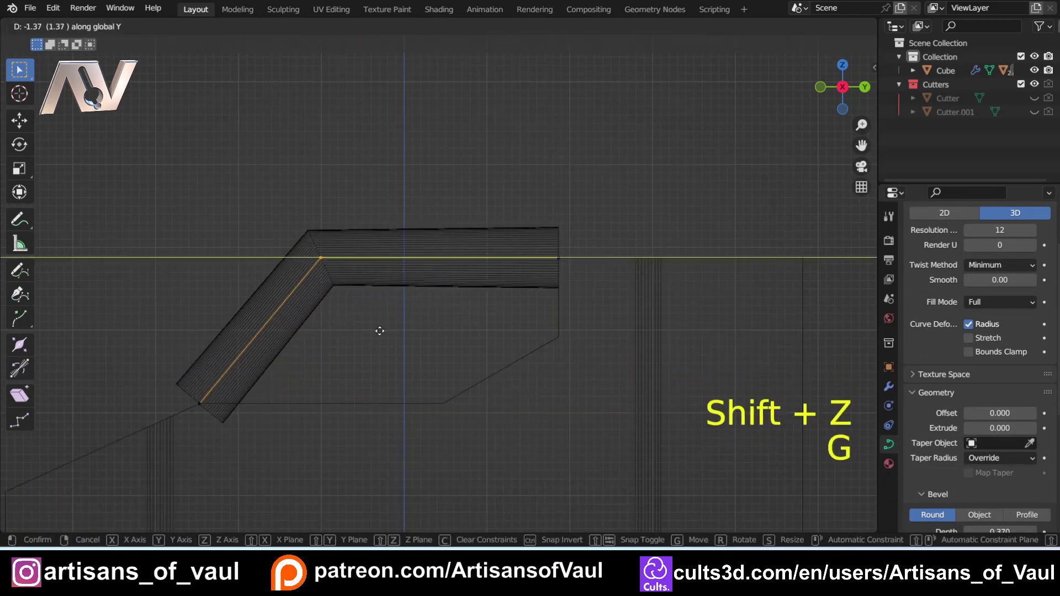
pyautogui.click(389, 330)
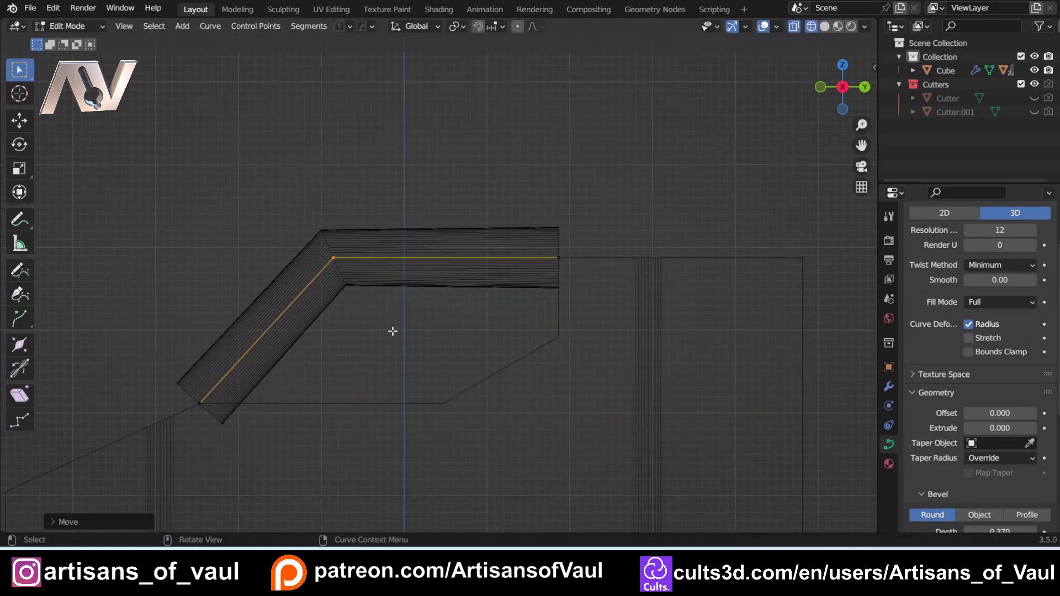
pyautogui.press('Tab')
# Return to solid shading and convert the reshaped tubes to a mesh
pyautogui.moveTo(393, 166)
pyautogui.mouseDown(button='middle')
pyautogui.moveTo(372, 303)
pyautogui.moveTo(256, 272)
pyautogui.moveTo(374, 255)
pyautogui.moveTo(256, 298)
pyautogui.mouseUp(button='middle')
pyautogui.hotkey('shift', 'z')
pyautogui.rightClick(336, 264)
pyautogui.moveTo(336, 267)
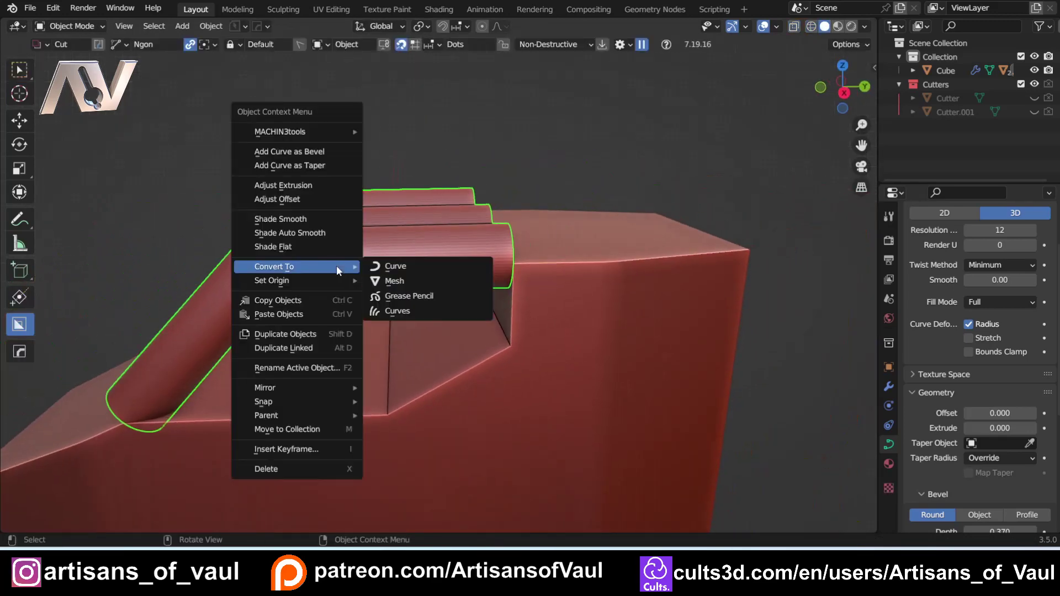
pyautogui.click(383, 267)
# In side view, lower the tubes about 0.39 and move them about 0.12 along Y into the slab, and deselect them
pyautogui.click(844, 93)
pyautogui.press('g')
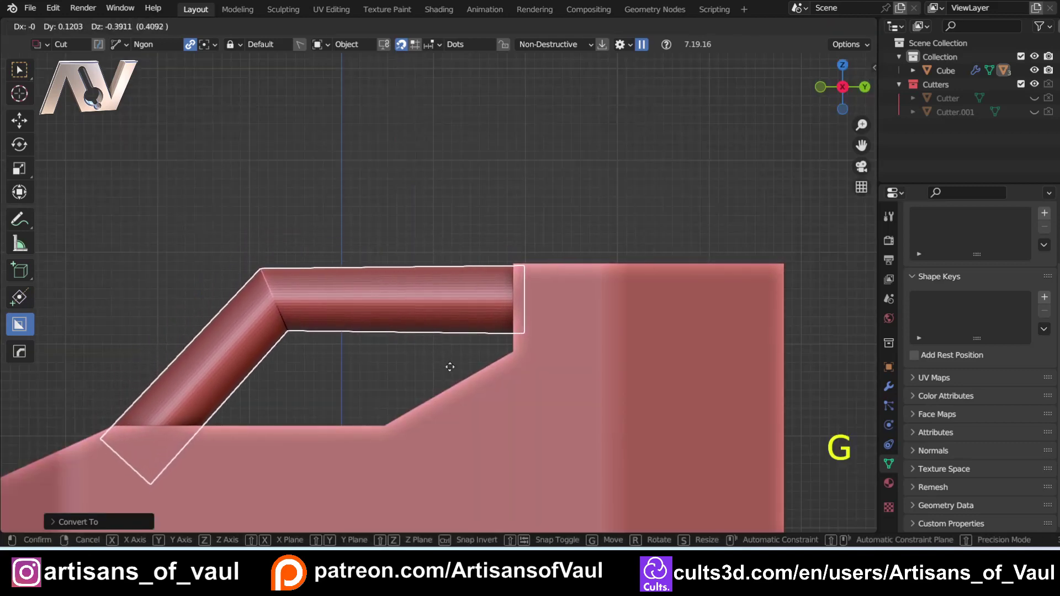
pyautogui.click(450, 366)
pyautogui.click(450, 366)
# Bevel the bend edge loops of the near and middle tubes with 16 segments, about 0.40 wide, and leave Edit Mode
pyautogui.moveTo(238, 216); pyautogui.dragTo(341, 246, button='middle')
pyautogui.scroll(3, 337, 265)
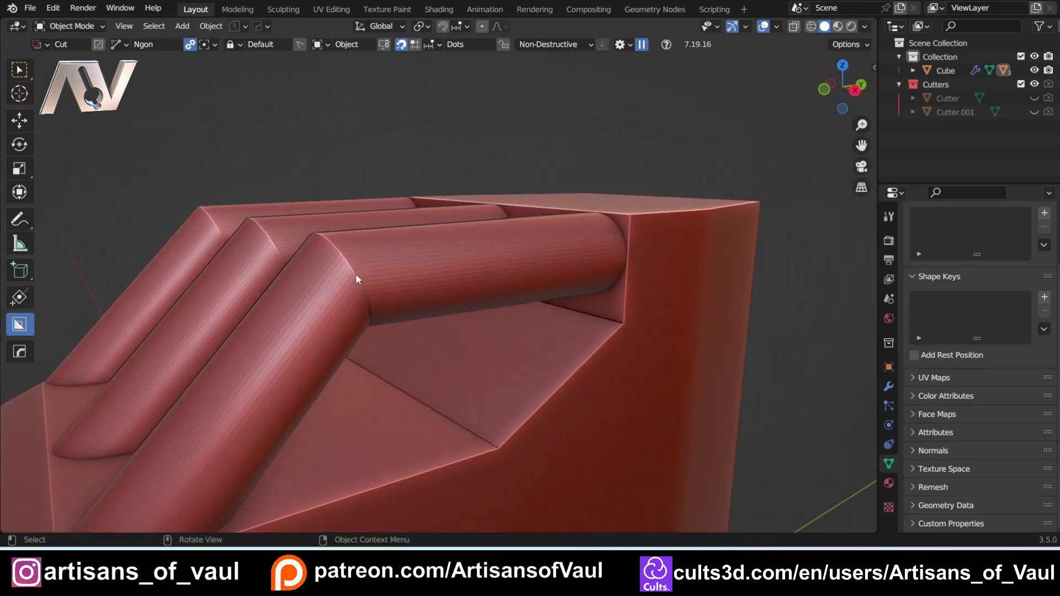
pyautogui.press('Tab')
pyautogui.click(379, 387)
pyautogui.scroll(3, 355, 294)
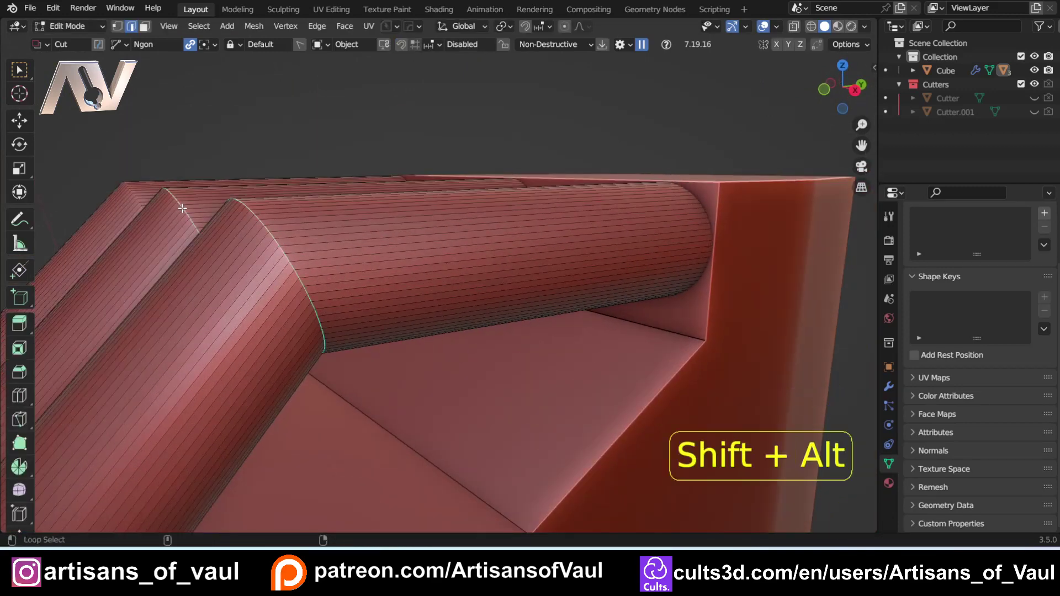
pyautogui.keyDown('shift'); pyautogui.moveTo(290, 242); pyautogui.dragTo(314, 245, button='middle'); pyautogui.keyUp('shift')
pyautogui.hotkey('ctrl', 'b')
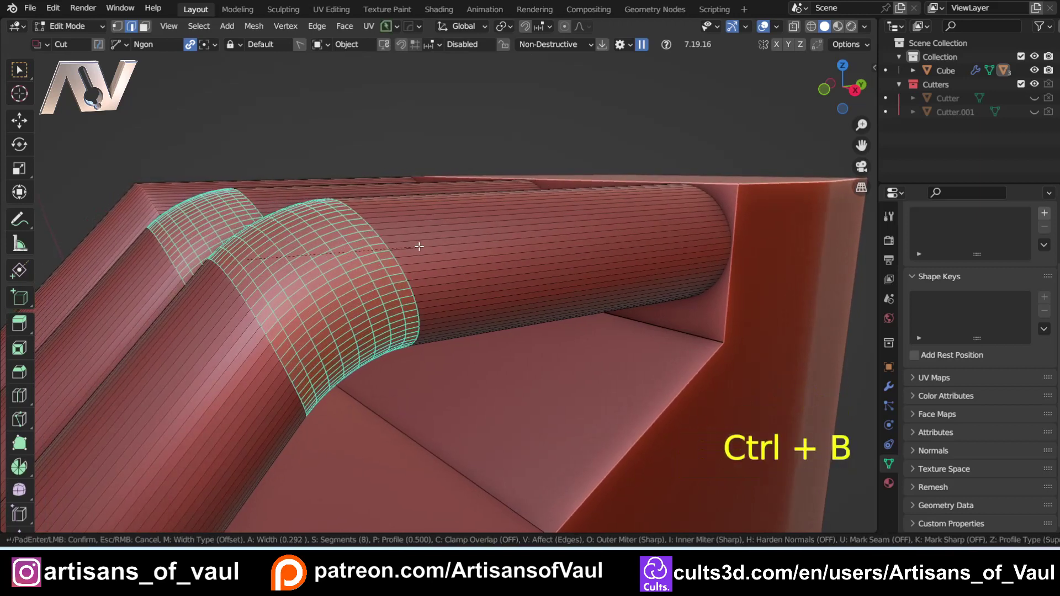
pyautogui.scroll(3, 415, 247)
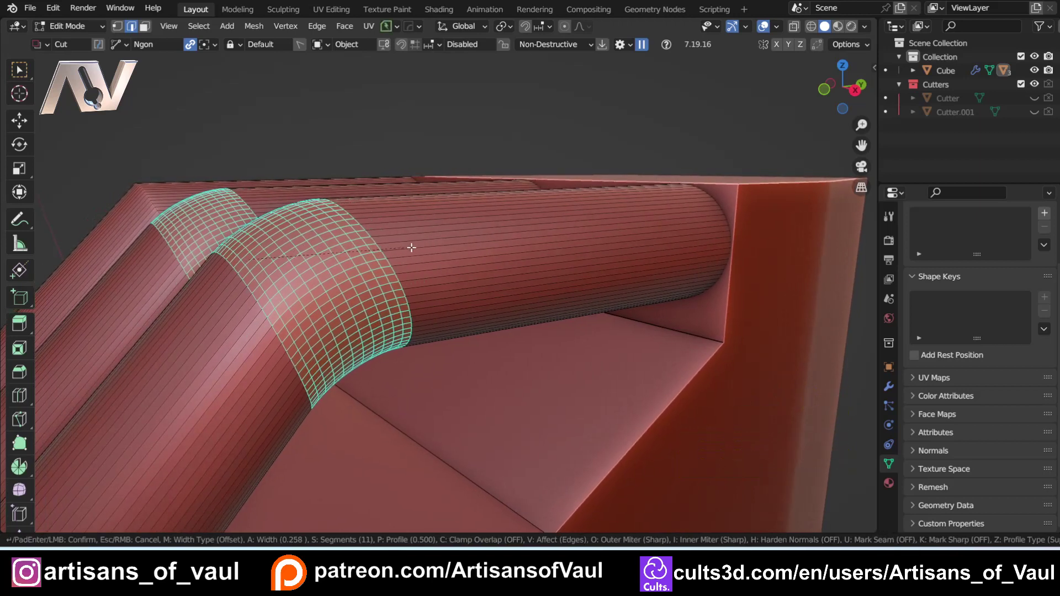
pyautogui.scroll(4, 411, 247)
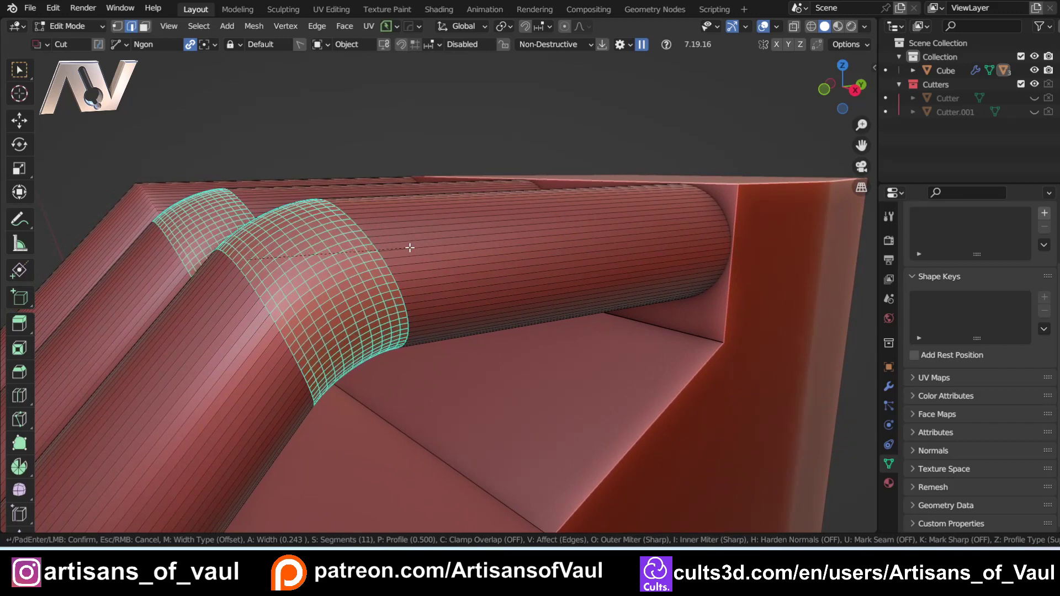
pyautogui.scroll(-2, 409, 246)
pyautogui.scroll(3, 429, 240)
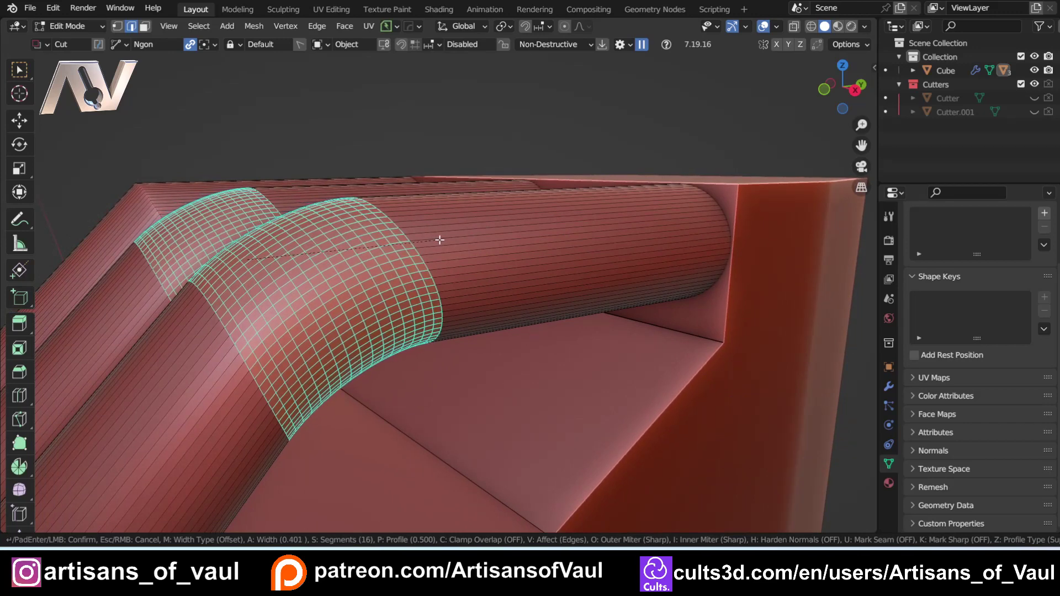
pyautogui.click(436, 240)
pyautogui.scroll(-4, 437, 240)
pyautogui.press('Tab')
# Mirror the tubes across the X axis with a bisecting HardOps mirror, and expand the mirror modifier's settings
pyautogui.click(409, 172)
pyautogui.moveTo(358, 241); pyautogui.dragTo(399, 258, button='middle')
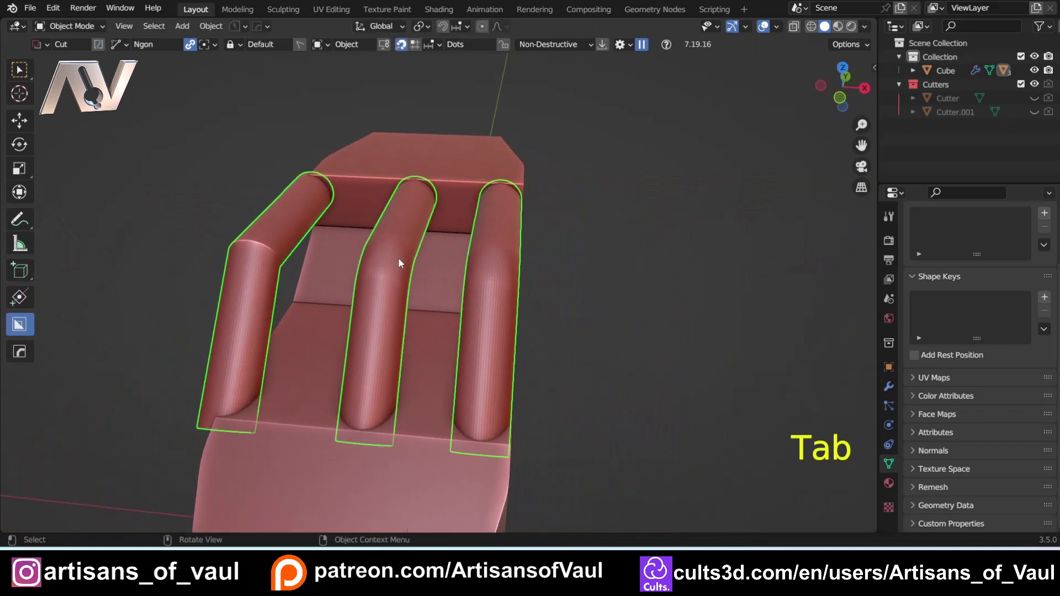
pyautogui.hotkey('alt', 'x')
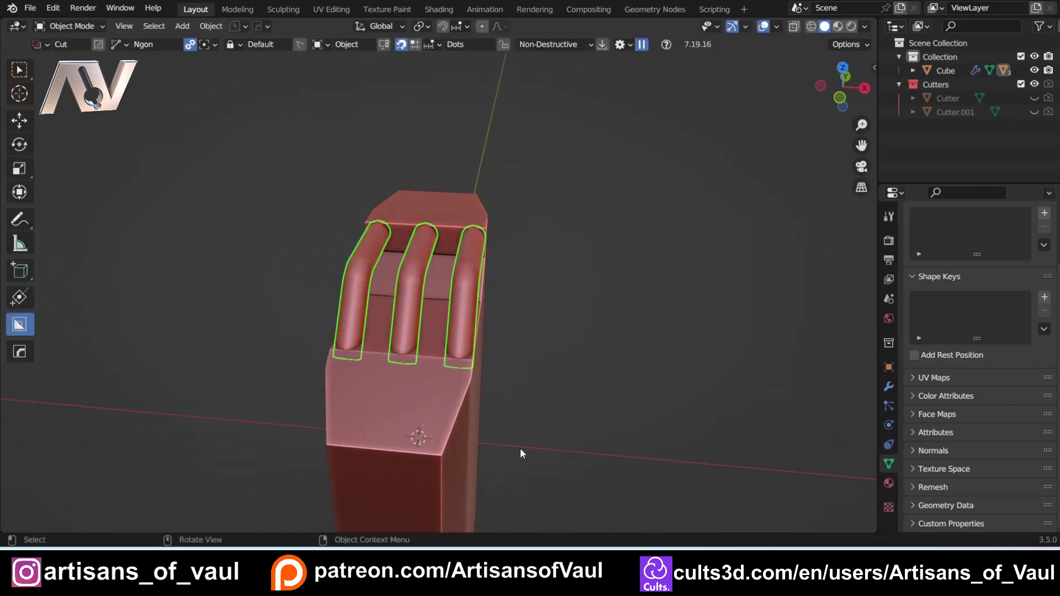
pyautogui.scroll(2, 450, 412)
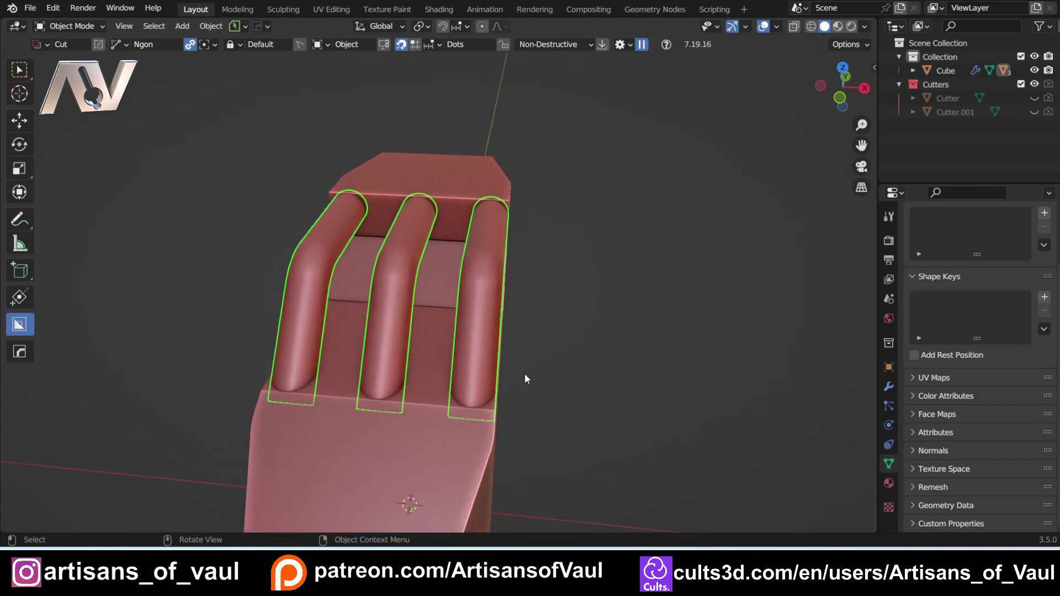
pyautogui.click(889, 386)
pyautogui.click(914, 295)
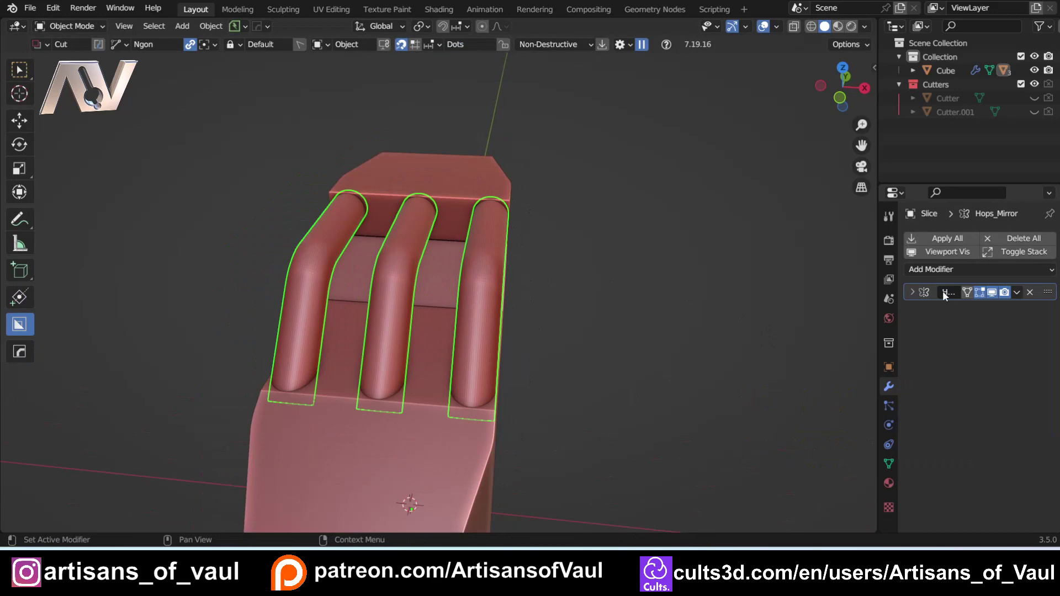
pyautogui.click(911, 293)
# Run MACHIN3 Clean Up on the tube mesh in Edit Mode, return to Object Mode and deselect the tubes
pyautogui.moveTo(596, 327); pyautogui.dragTo(440, 243, button='middle')
pyautogui.scroll(3, 444, 246)
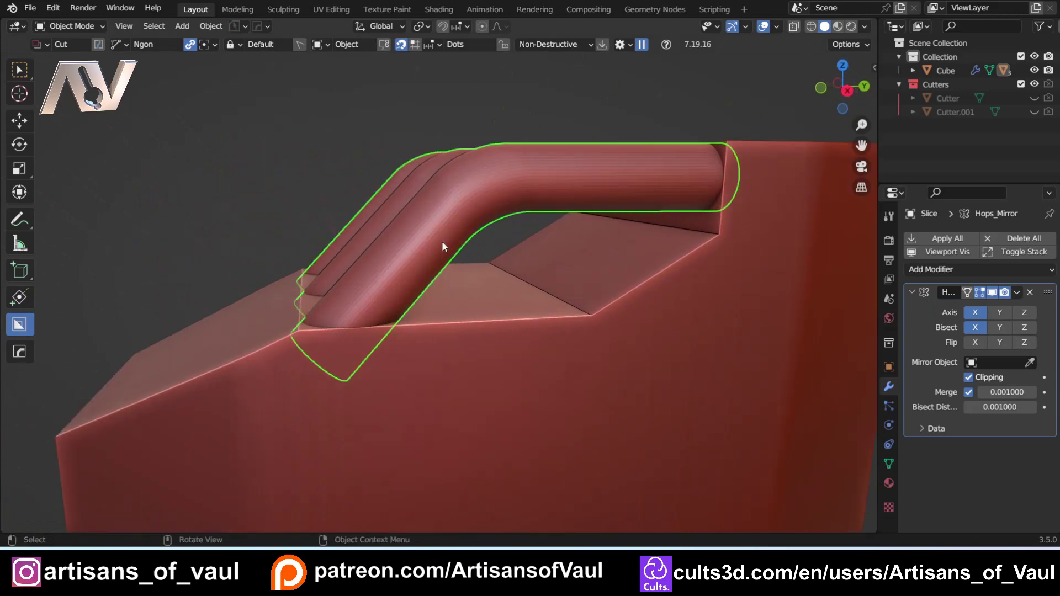
pyautogui.press('Tab')
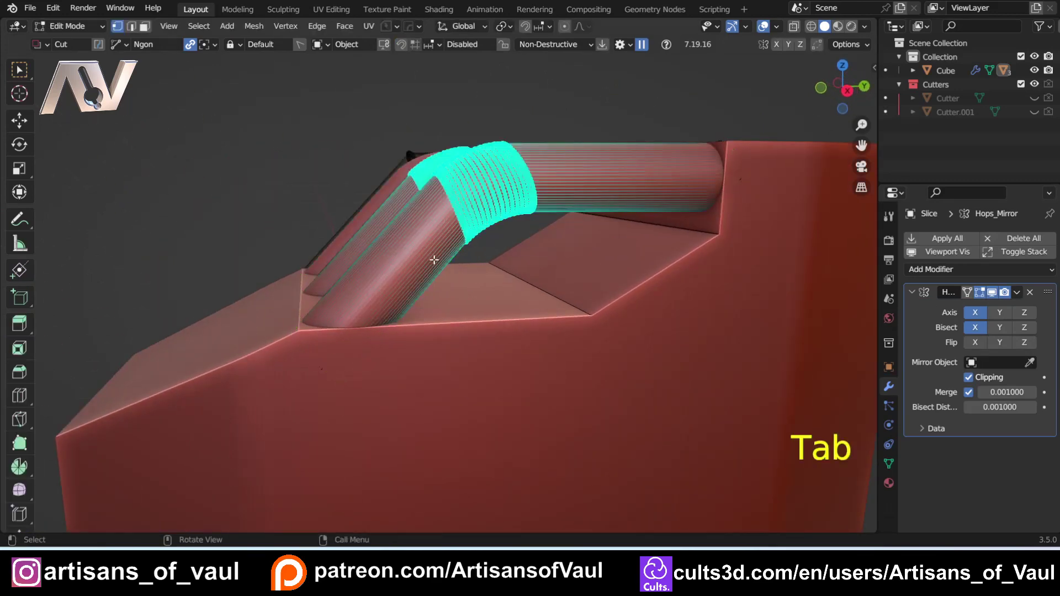
pyautogui.press('3')
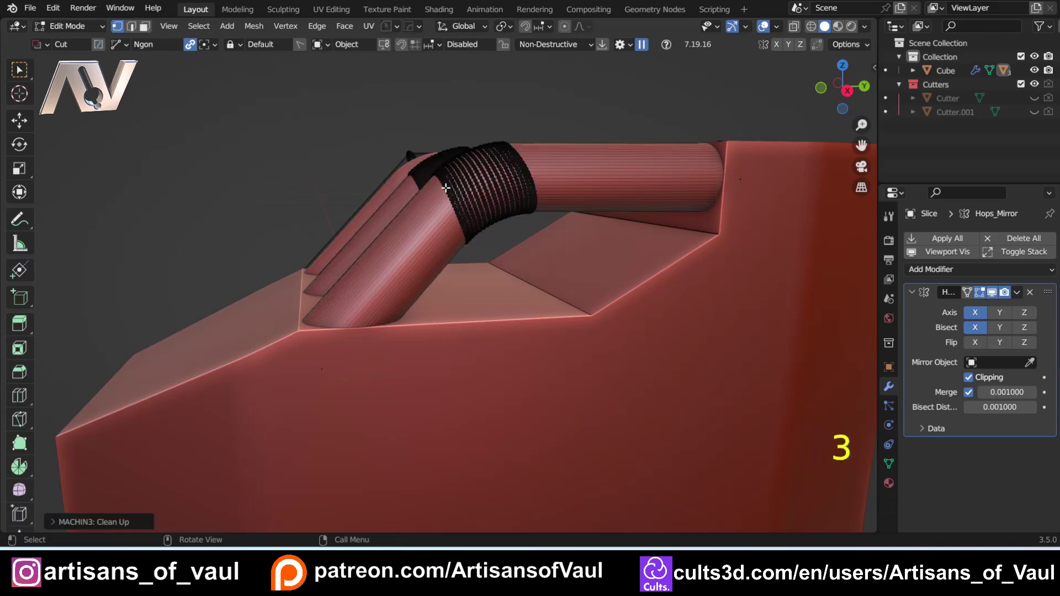
pyautogui.press('Tab')
pyautogui.click(440, 117)
pyautogui.scroll(-4, 310, 156)
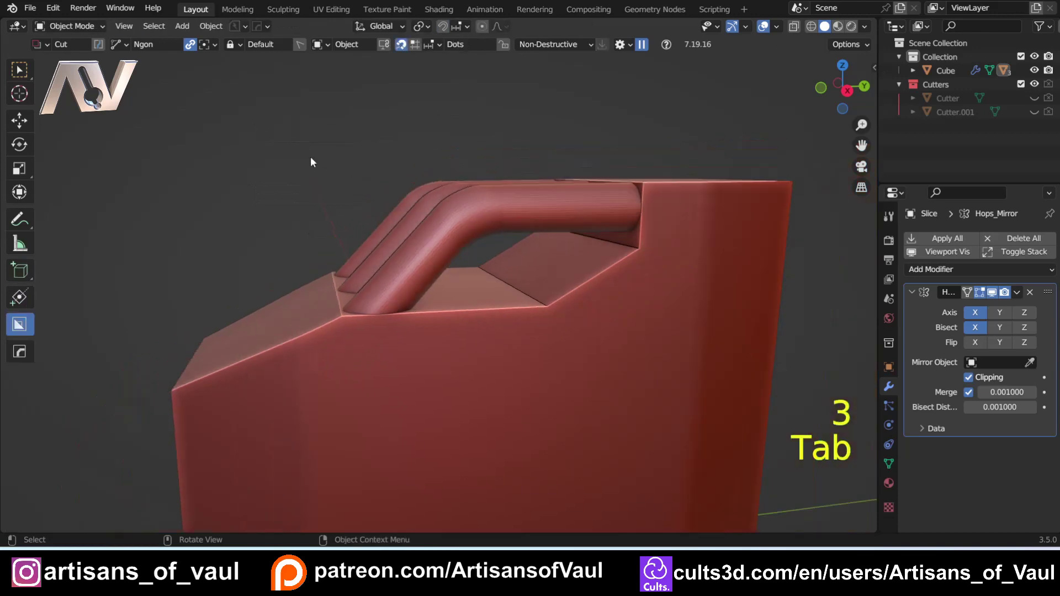
# Examine the body's proportions, recess and three rounded tubes from the side, above and the end
pyautogui.moveTo(311, 157); pyautogui.dragTo(556, 430, button='middle')
pyautogui.keyDown('shift'); pyautogui.moveTo(530, 394); pyautogui.dragTo(395, 266, button='middle'); pyautogui.keyUp('shift')
pyautogui.scroll(-3, 423, 231)
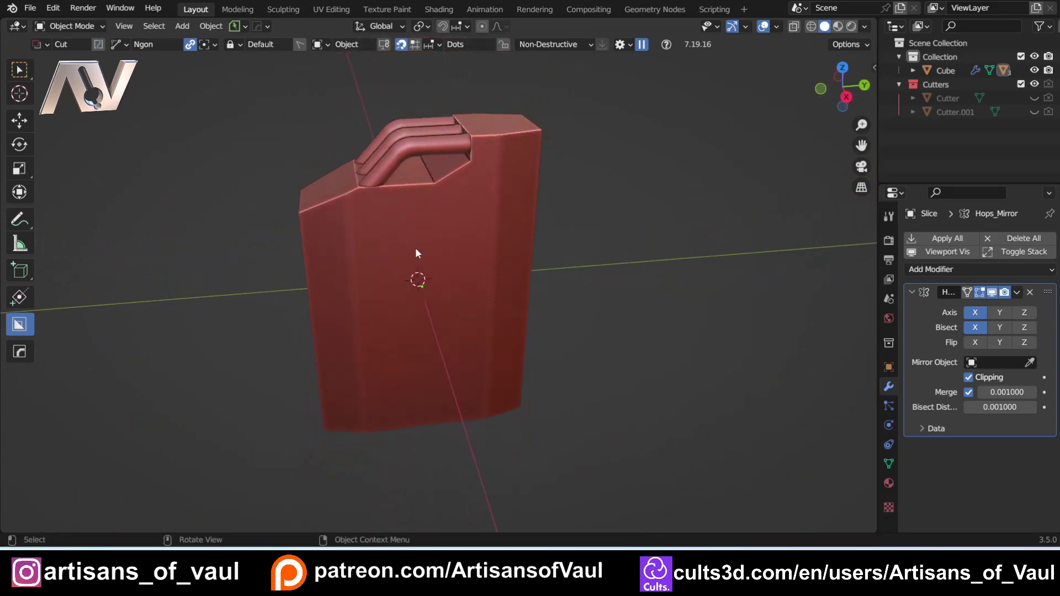
pyautogui.click(849, 101)
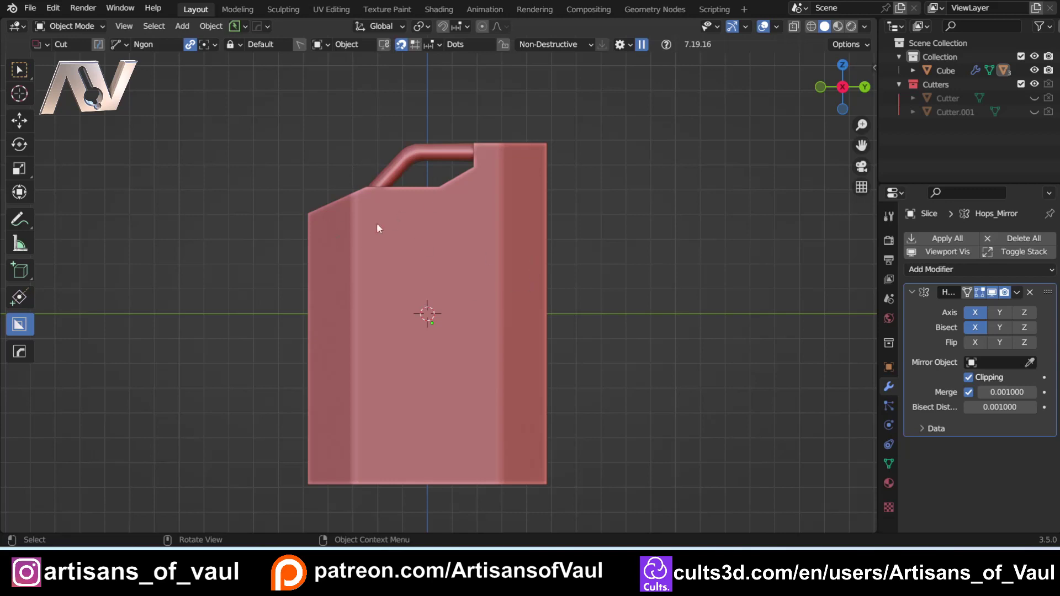
pyautogui.scroll(3, 398, 196)
pyautogui.moveTo(376, 152); pyautogui.dragTo(359, 367, button='middle')
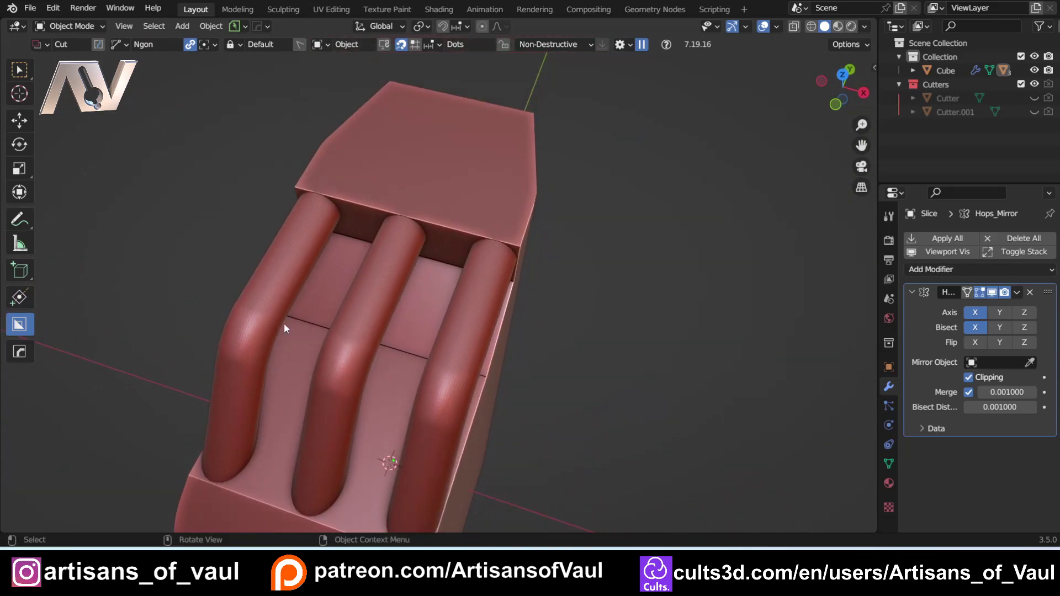
pyautogui.scroll(-2, 342, 327)
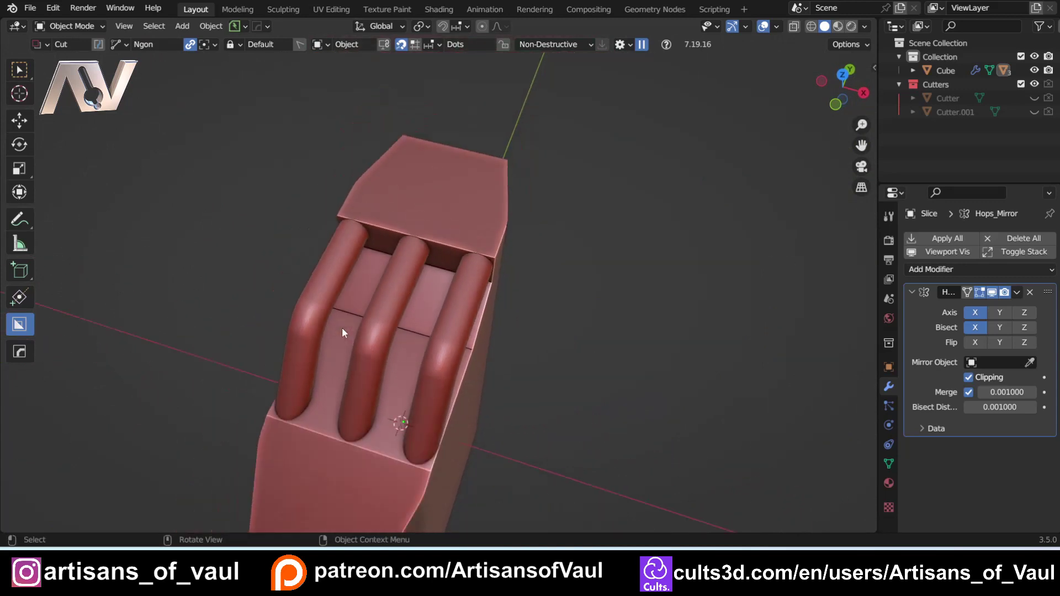
pyautogui.keyDown('shift'); pyautogui.moveTo(342, 327); pyautogui.dragTo(405, 253, button='middle'); pyautogui.keyUp('shift')
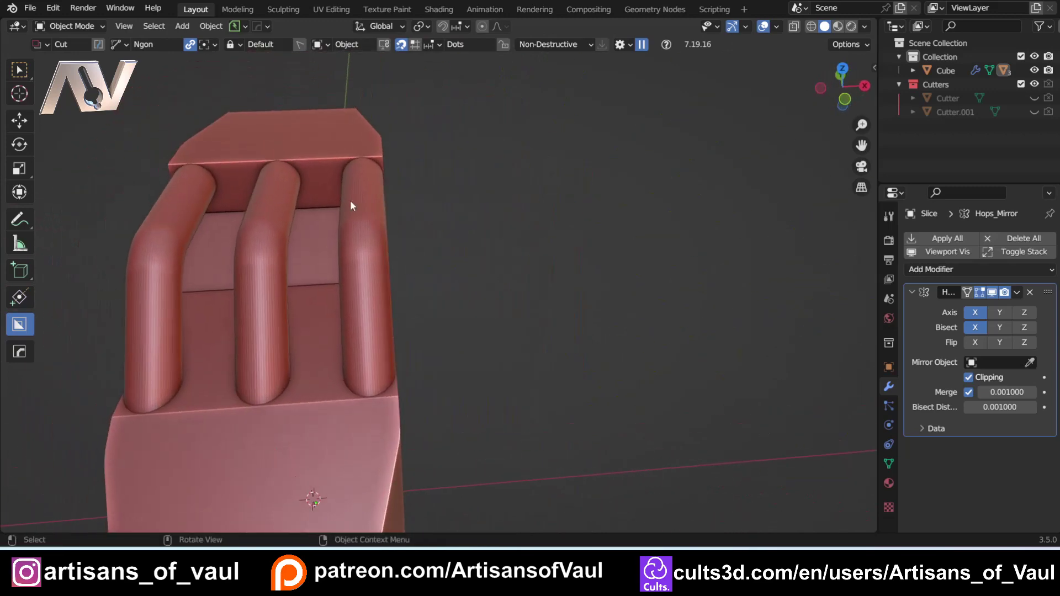
pyautogui.scroll(-3, 424, 243)
pyautogui.moveTo(430, 309); pyautogui.dragTo(306, 271, button='middle')
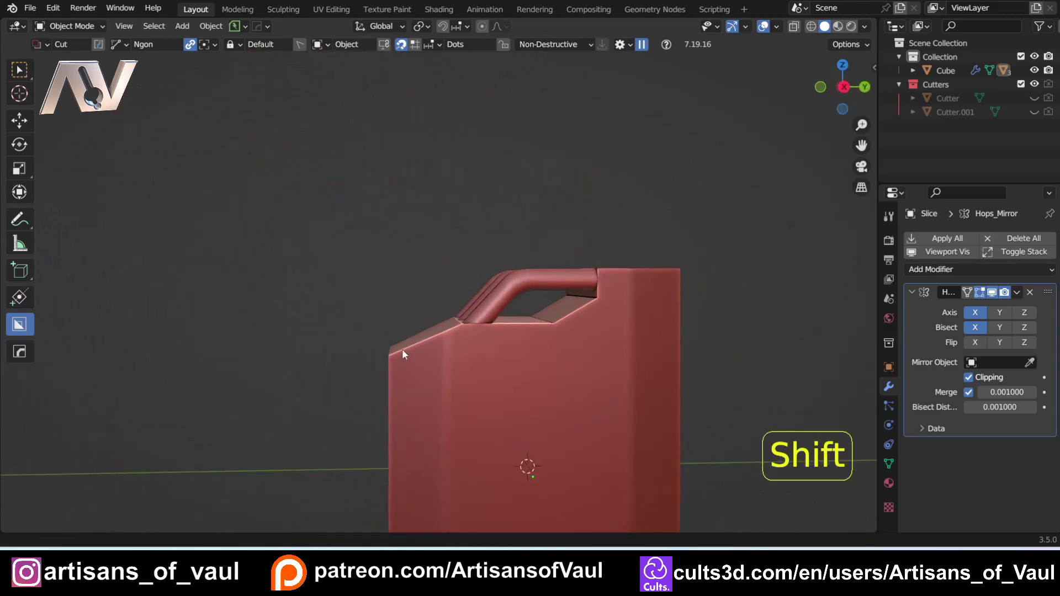
pyautogui.keyDown('shift'); pyautogui.moveTo(402, 351); pyautogui.dragTo(288, 211, button='middle'); pyautogui.keyUp('shift')
pyautogui.scroll(-3, 369, 284)
pyautogui.moveTo(408, 348); pyautogui.dragTo(455, 347, button='middle')
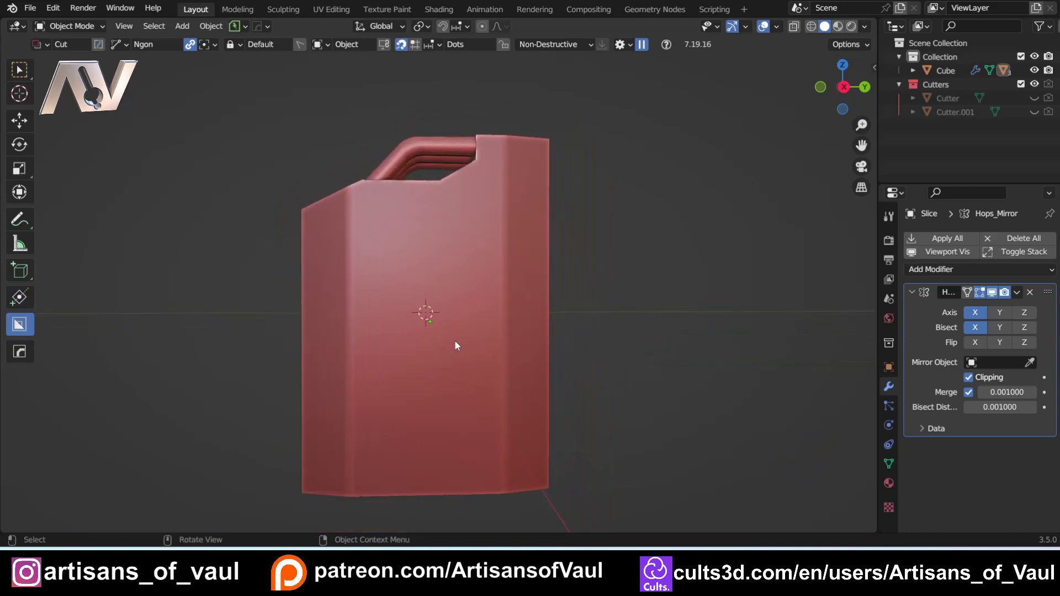
# In side view, add a mesh cube at the 3D cursor in the middle of the body
pyautogui.click(845, 88)
pyautogui.click(842, 89)
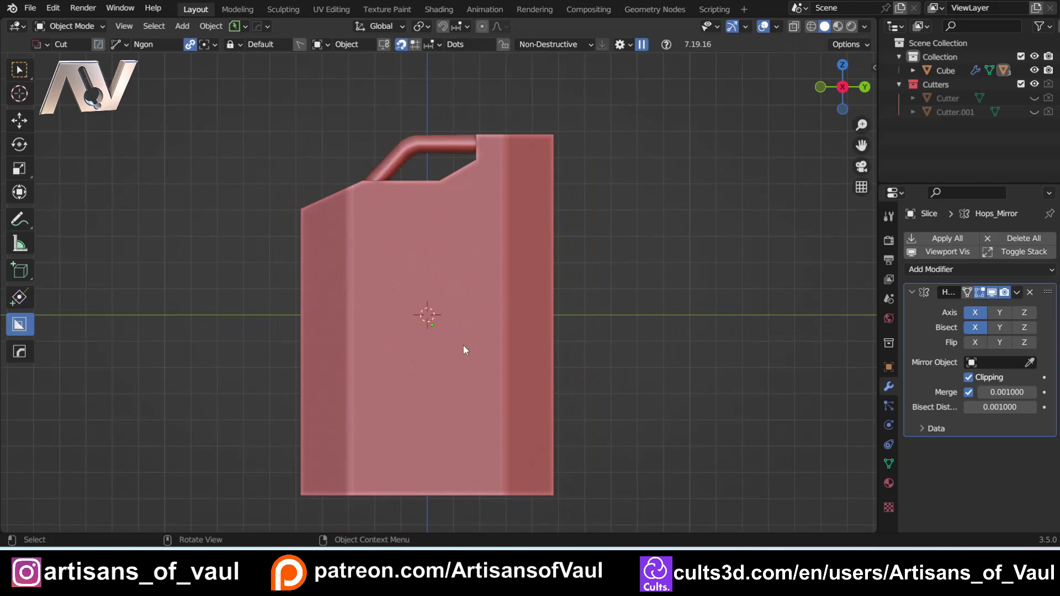
pyautogui.scroll(1, 462, 346)
pyautogui.keyDown('shift'); pyautogui.moveTo(451, 338); pyautogui.dragTo(447, 264, button='middle'); pyautogui.keyUp('shift')
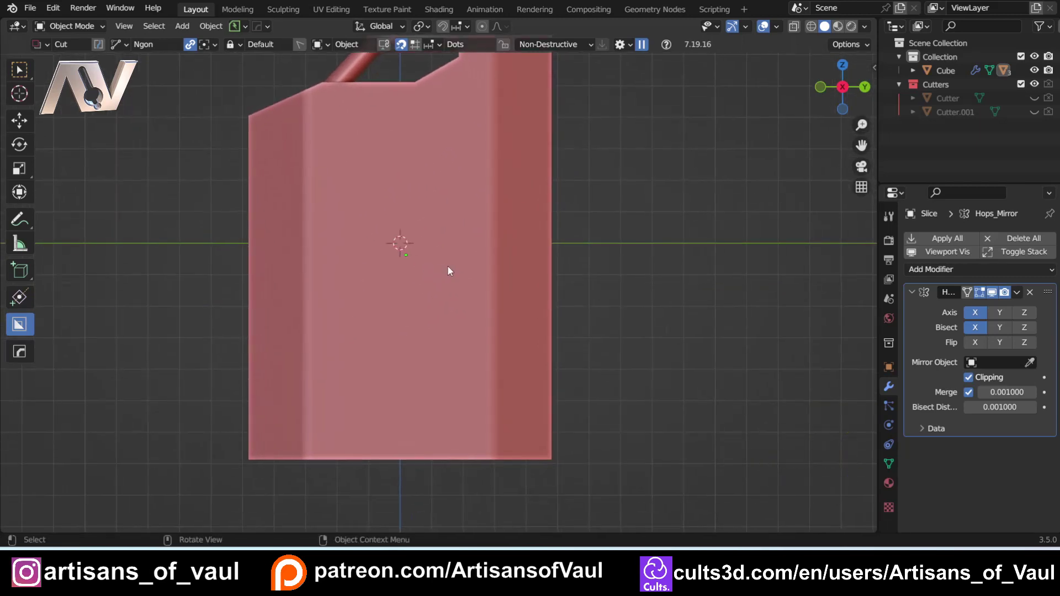
pyautogui.hotkey('shift', 'a')
pyautogui.moveTo(423, 253)
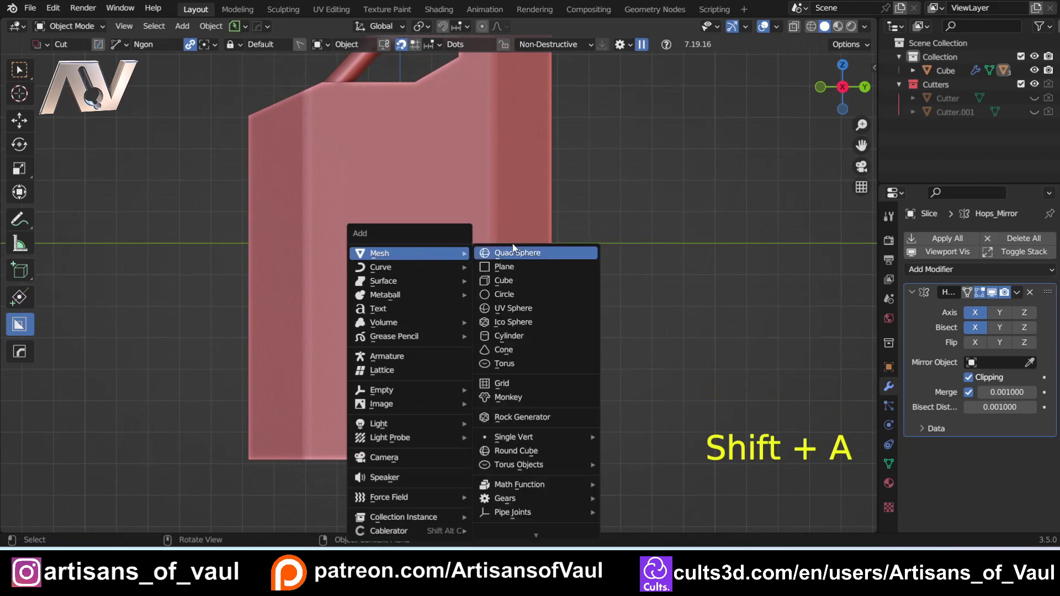
pyautogui.click(514, 279)
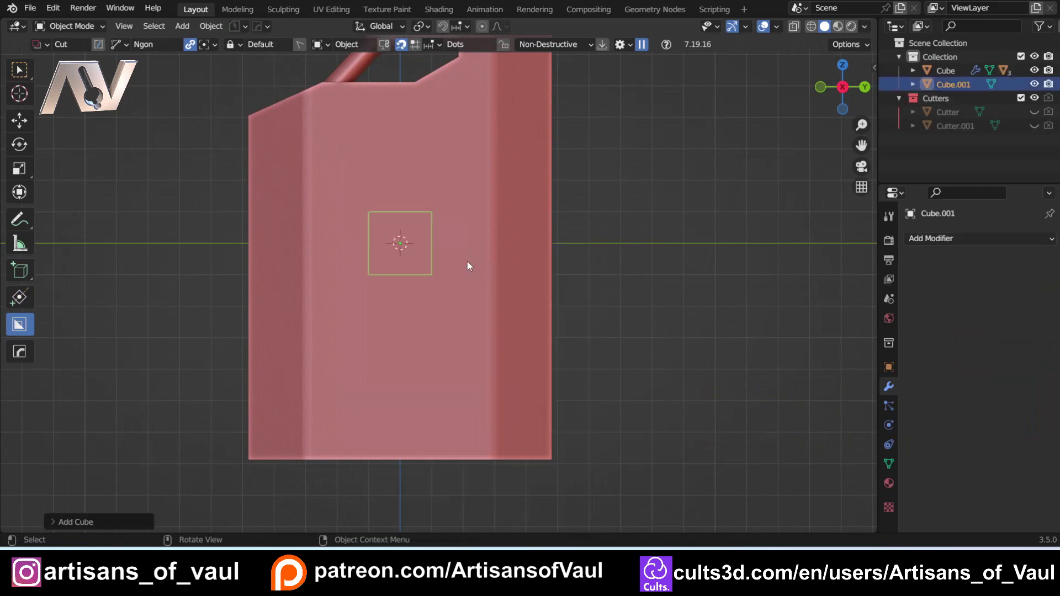
# Enlarge the new cube uniformly and stretch it along Z by a factor of about 1.33
pyautogui.press('s')
pyautogui.click(598, 278)
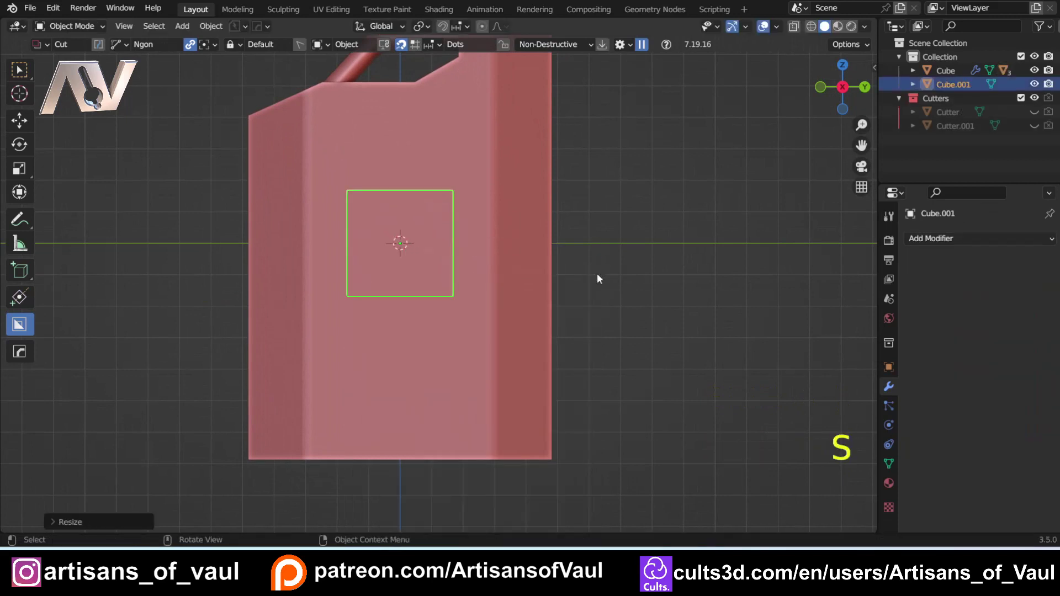
pyautogui.press('s')
pyautogui.press('z')
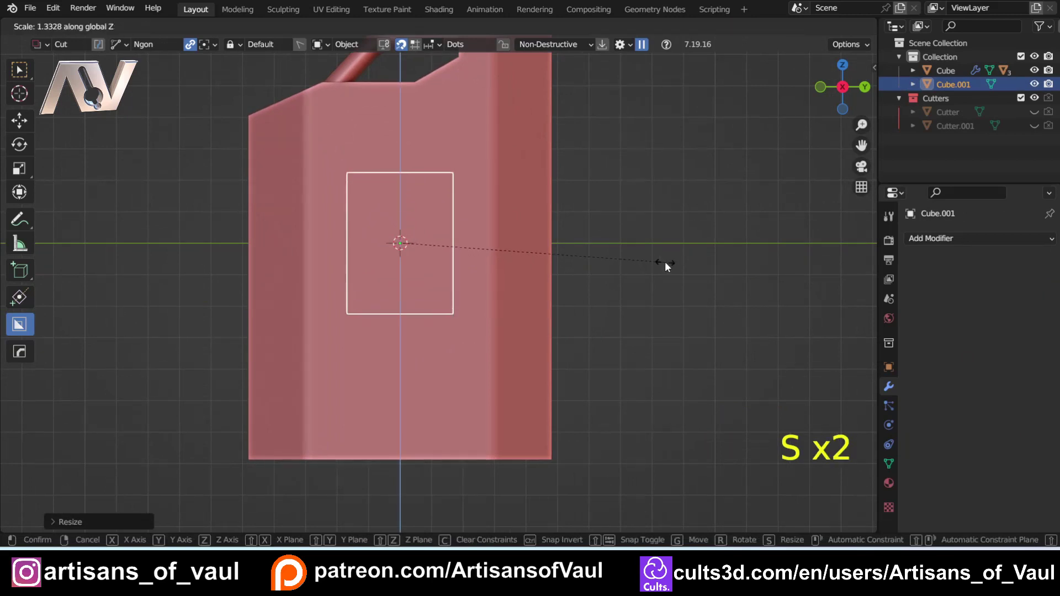
pyautogui.click(664, 260)
# Move the cube outward along positive X until it protrudes from the body's broad side face
pyautogui.moveTo(665, 261); pyautogui.dragTo(606, 264, button='middle')
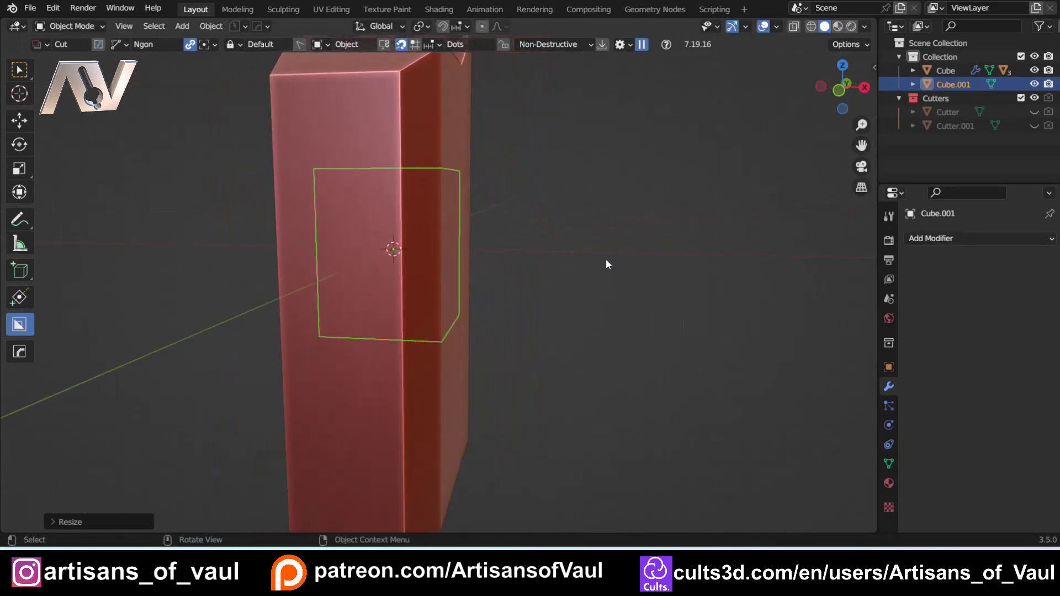
pyautogui.press('g')
pyautogui.press('x')
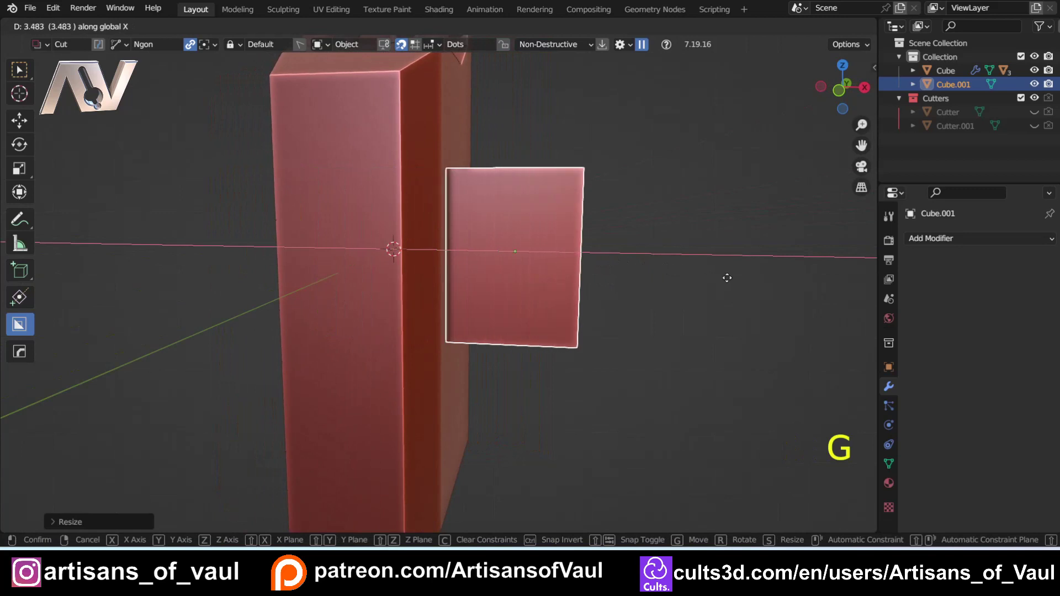
pyautogui.click(720, 281)
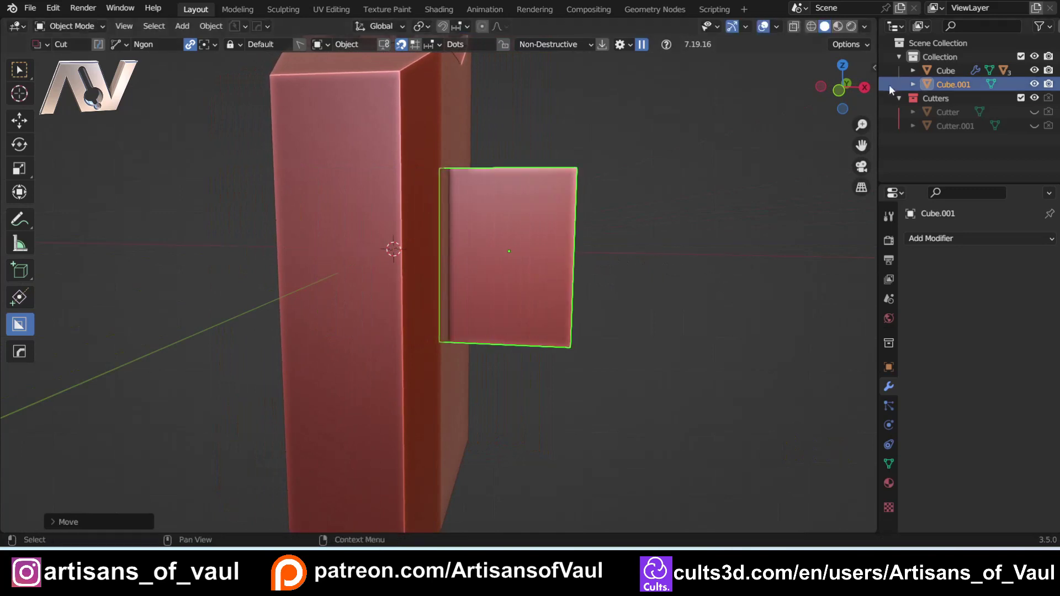
# In side view, lower the cube along Z by about 0.5 and by about 0.2 more on the body's face
pyautogui.click(872, 91)
pyautogui.click(866, 89)
pyautogui.click(377, 219)
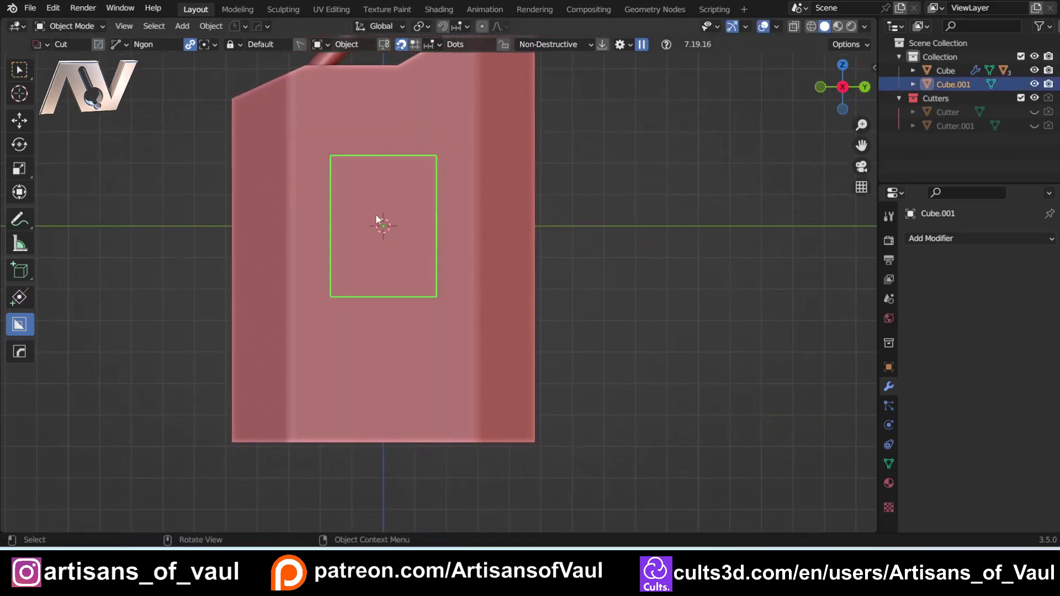
pyautogui.press('g')
pyautogui.press('z')
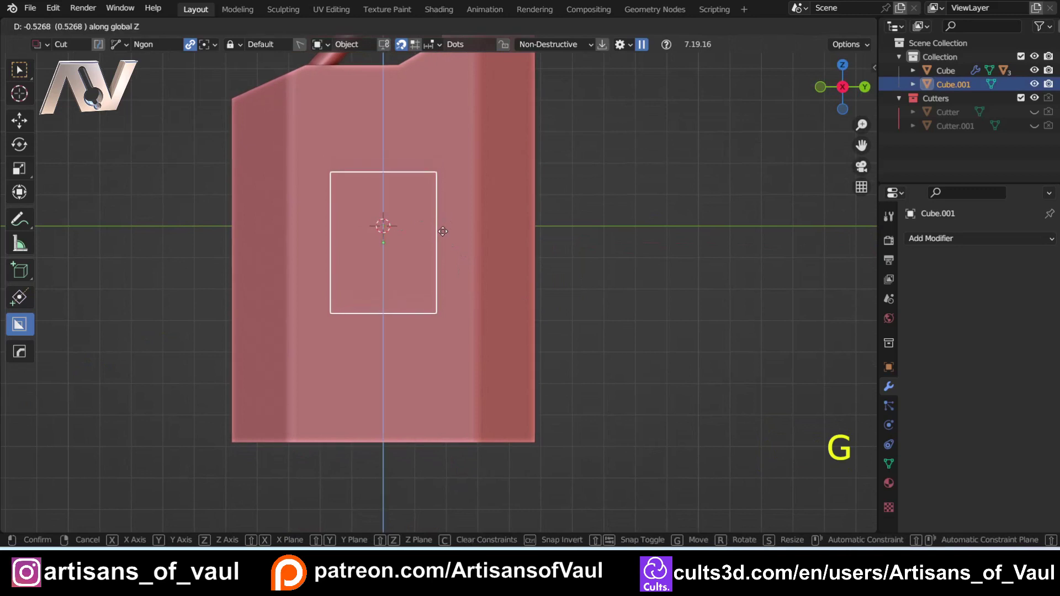
pyautogui.click(443, 234)
pyautogui.keyDown('shift'); pyautogui.moveTo(418, 212); pyautogui.dragTo(492, 279, button='middle'); pyautogui.keyUp('shift')
pyautogui.scroll(-1, 494, 276)
pyautogui.press('g')
pyautogui.press('z')
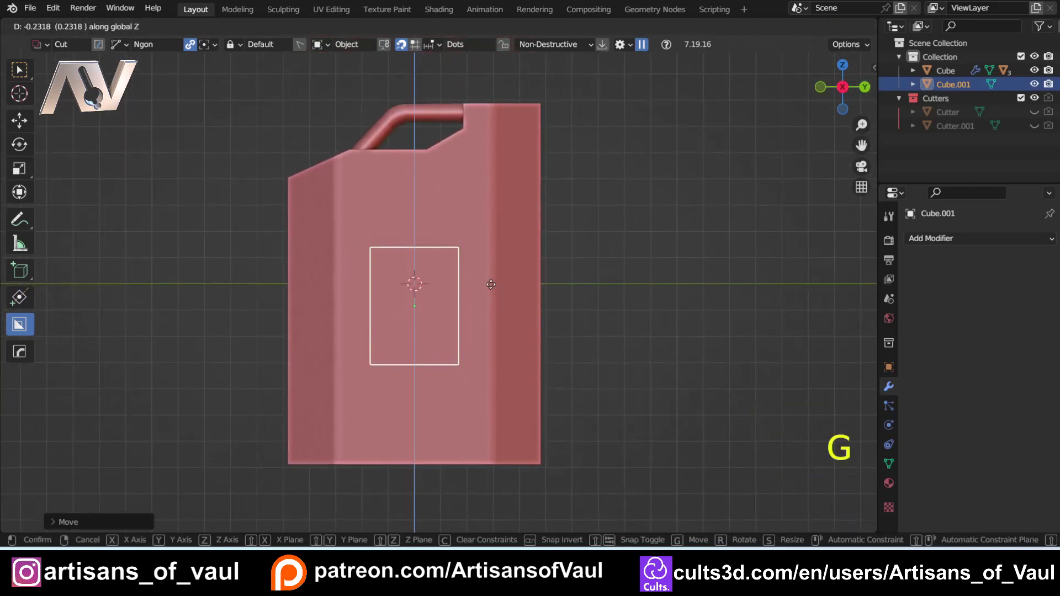
pyautogui.click(300, 243)
# In Edit Mode, isolate the cube and select its two opposite X-facing faces, the outer one and the one towards the body
pyautogui.moveTo(416, 282); pyautogui.dragTo(389, 309, button='middle')
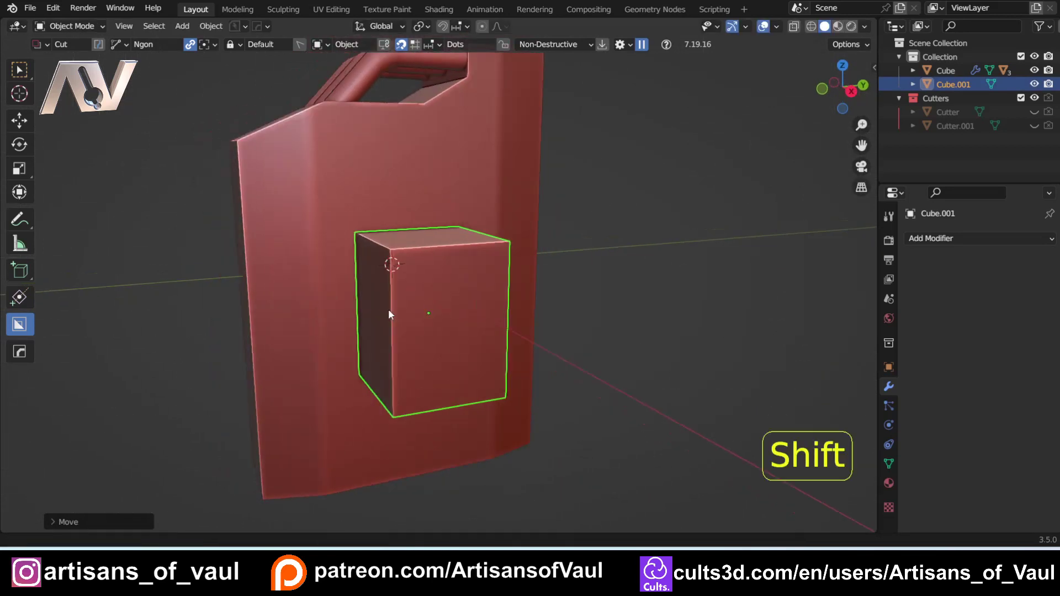
pyautogui.scroll(2, 509, 320)
pyautogui.press('Tab')
pyautogui.click(609, 320)
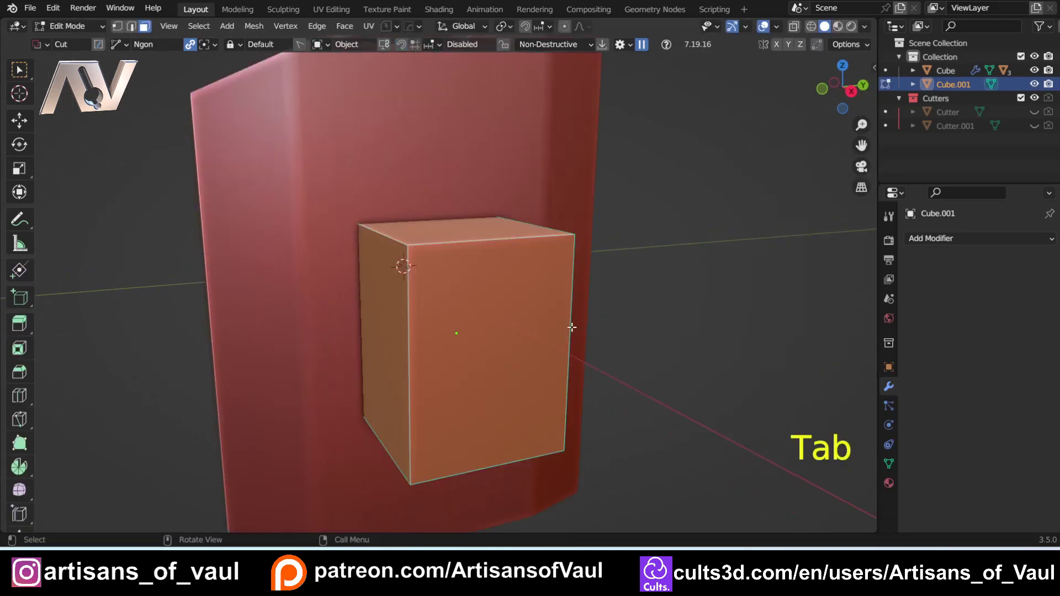
pyautogui.press('KP_Divide')
pyautogui.click(466, 303)
pyautogui.scroll(-3, 454, 300)
pyautogui.moveTo(454, 301); pyautogui.dragTo(604, 262, button='middle')
pyautogui.keyDown('shift'); pyautogui.click(260, 293); pyautogui.keyUp('shift')
pyautogui.click(865, 92)
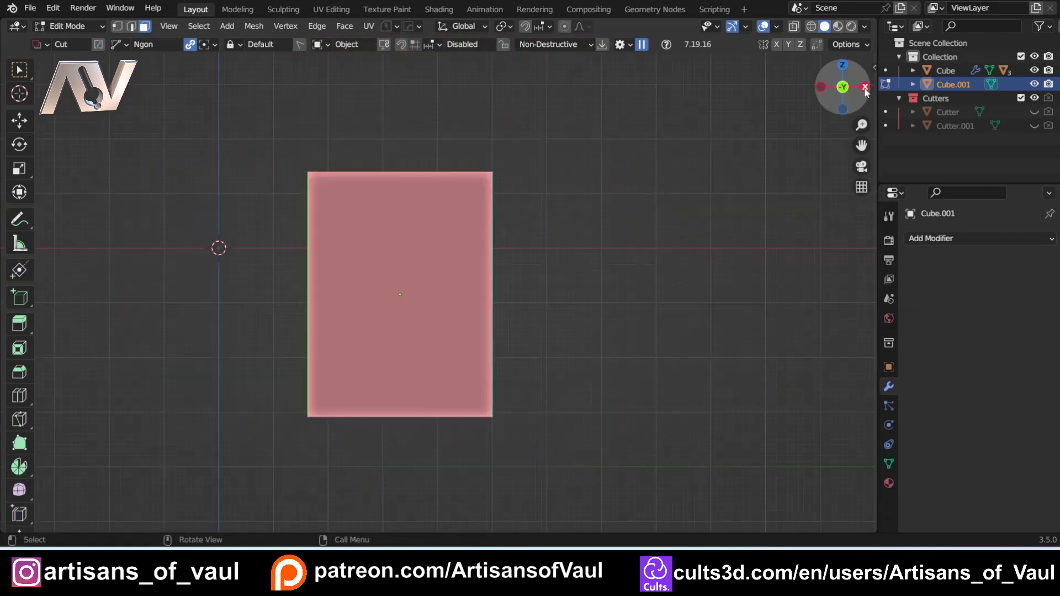
pyautogui.click(865, 90)
pyautogui.press('KP_Divide')
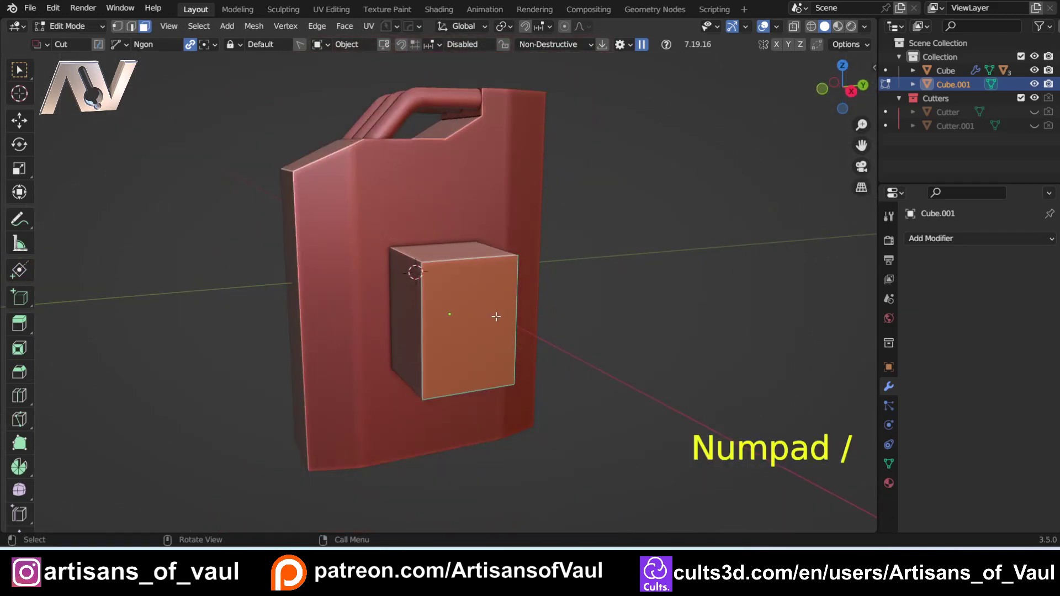
# Try to inset the cube's two selected faces before its scale is applied
pyautogui.press('i')
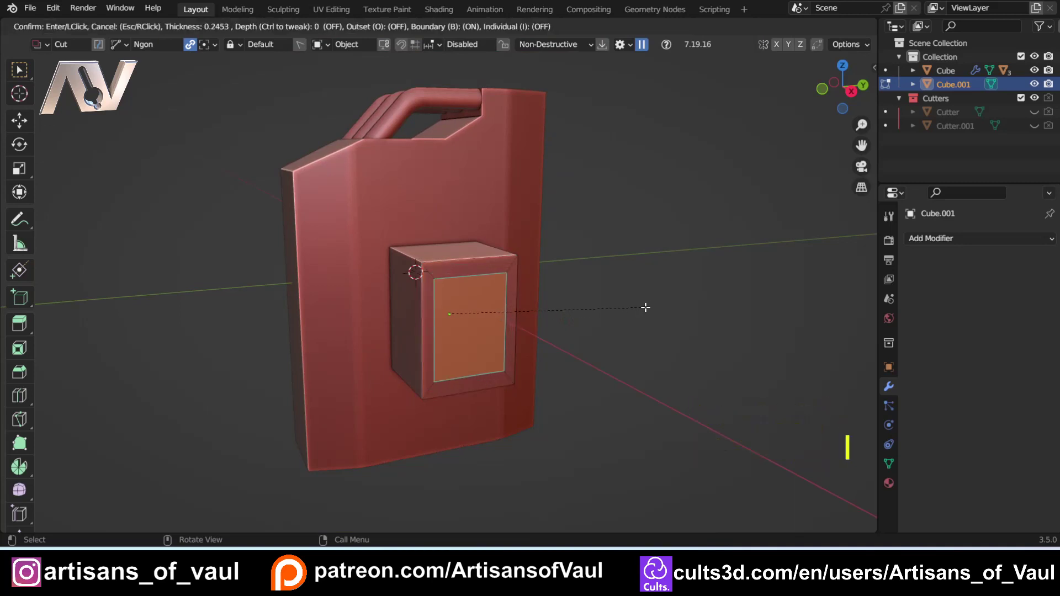
pyautogui.click(642, 309)
pyautogui.scroll(4, 579, 265)
pyautogui.hotkey('ctrl', 'z')
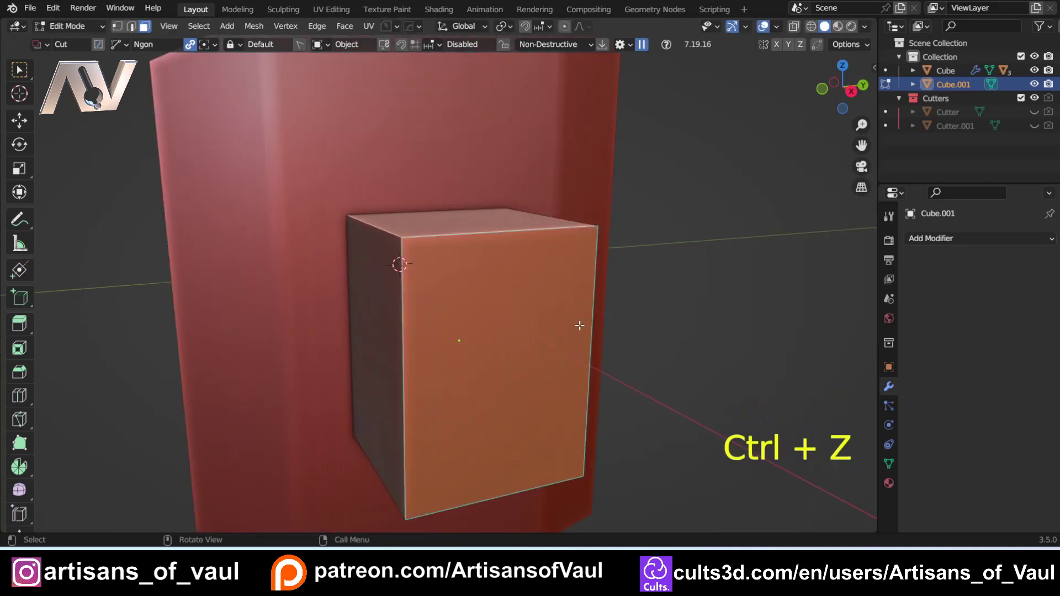
# In Object Mode, apply the cube's scale
pyautogui.hotkey('ctrl', 'Tab')
pyautogui.click(543, 226)
pyautogui.hotkey('ctrl', 'a')
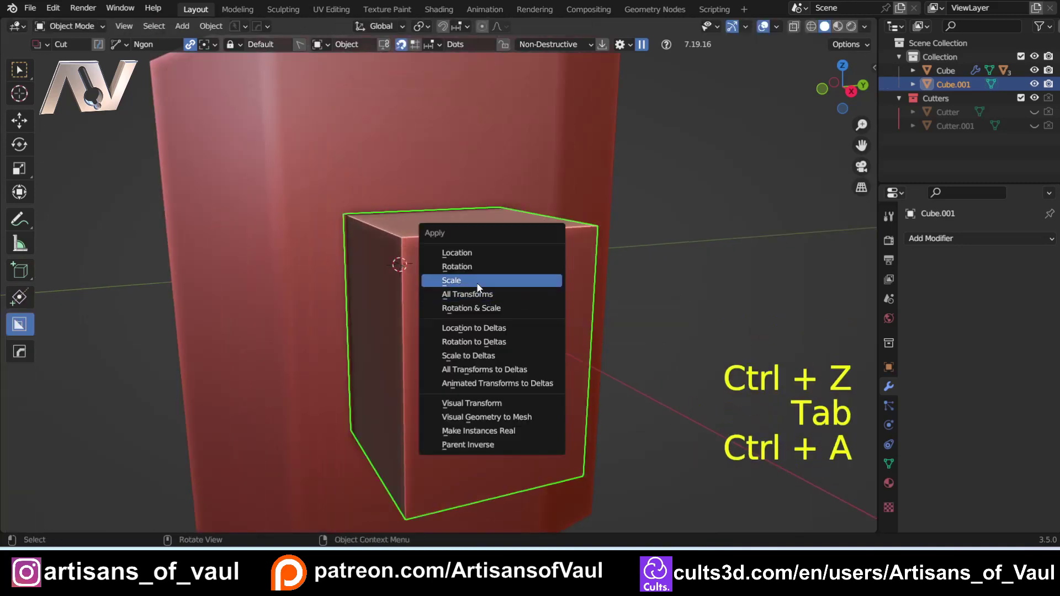
pyautogui.click(477, 286)
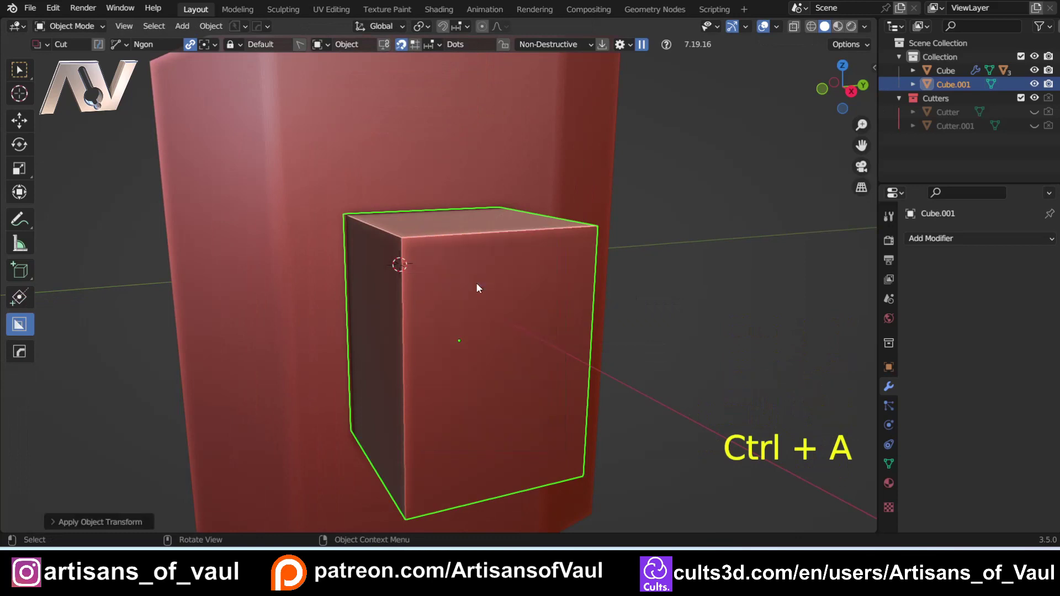
# Inset the cube's two selected opposite faces by a thickness of about 0.59
pyautogui.press('Tab')
pyautogui.click(669, 319)
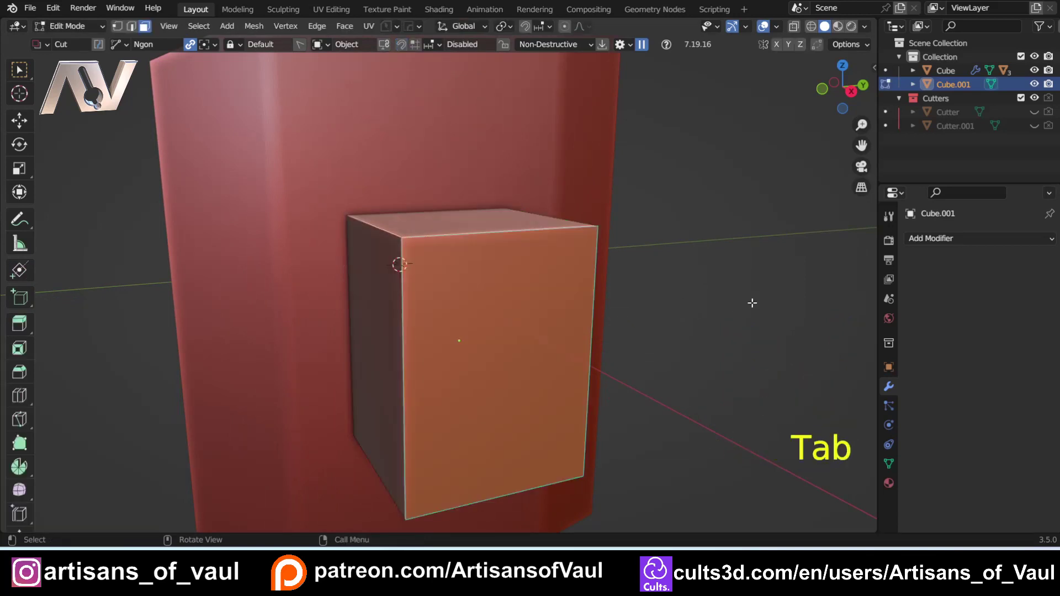
pyautogui.press('i')
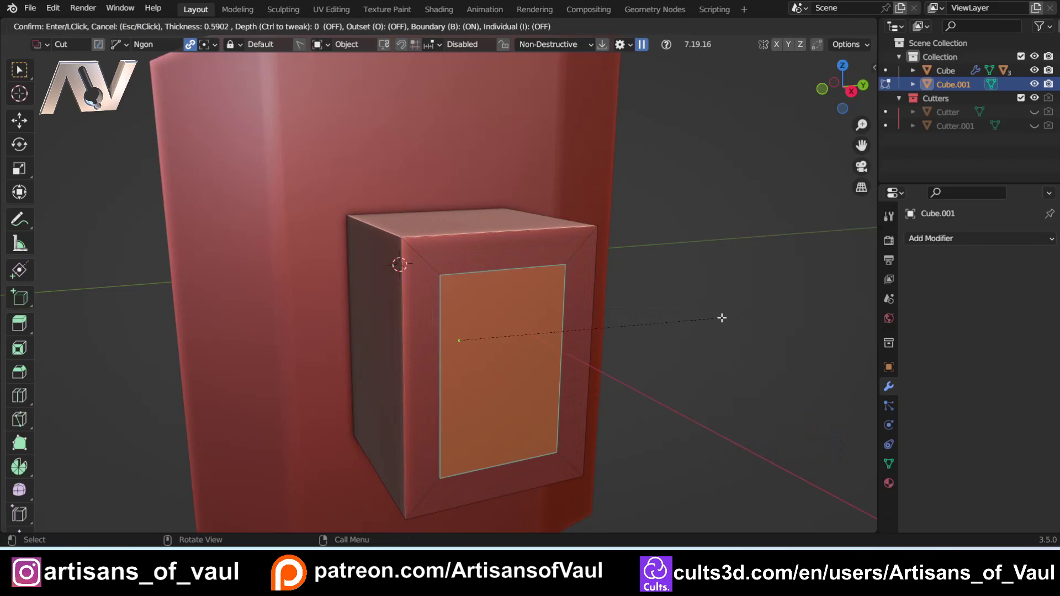
pyautogui.click(721, 318)
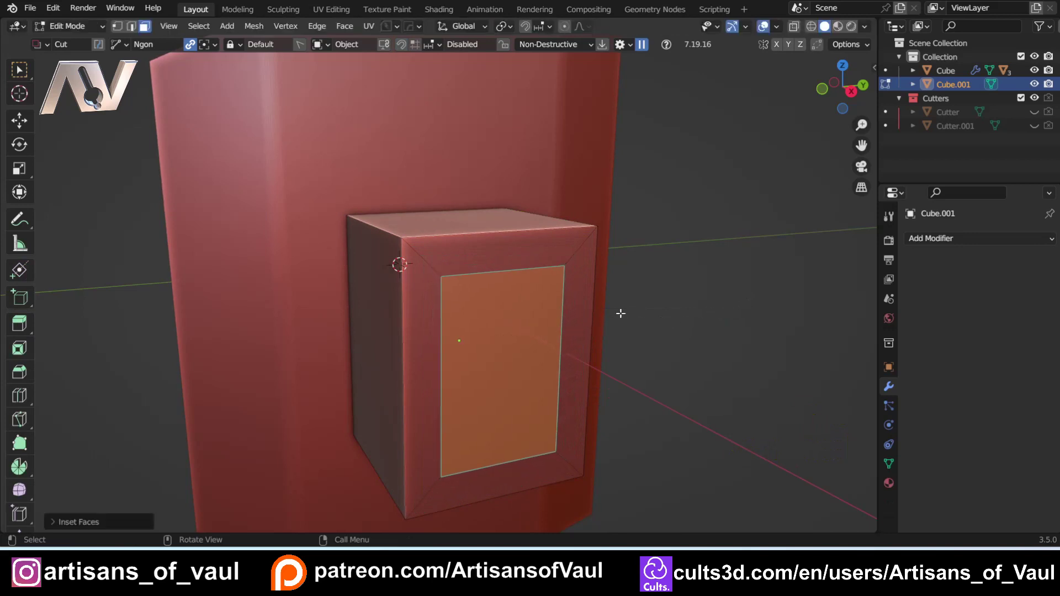
# Bridge the two inset faces to open a rectangular hole through the cube along X
pyautogui.moveTo(620, 313); pyautogui.dragTo(554, 305, button='middle')
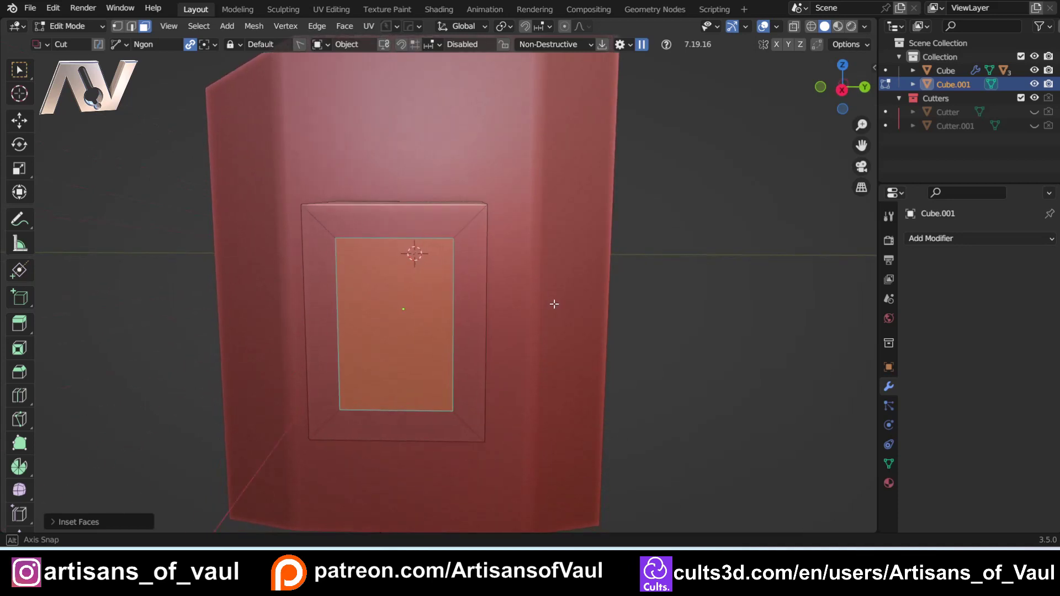
pyautogui.click(840, 92)
pyautogui.scroll(-2, 597, 263)
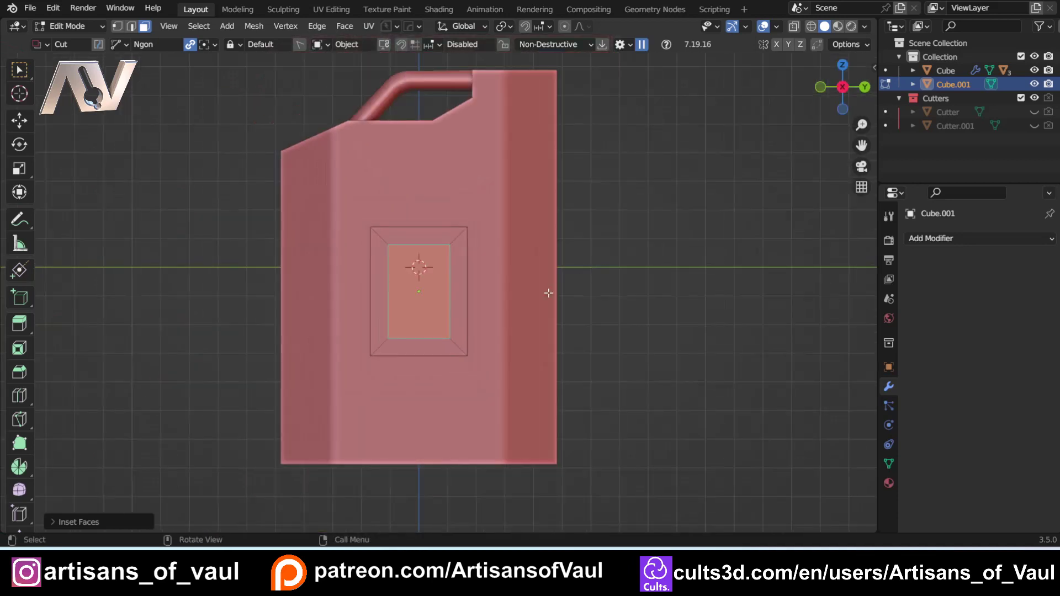
pyautogui.scroll(4, 535, 293)
pyautogui.hotkey('ctrl', 'e')
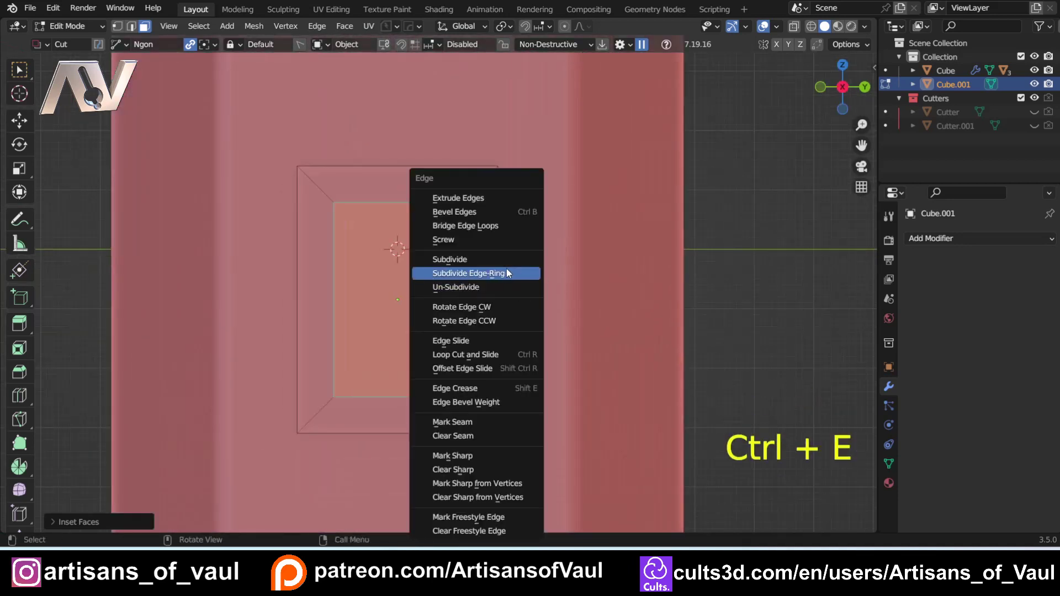
pyautogui.click(481, 226)
pyautogui.moveTo(389, 253); pyautogui.dragTo(514, 153, button='middle')
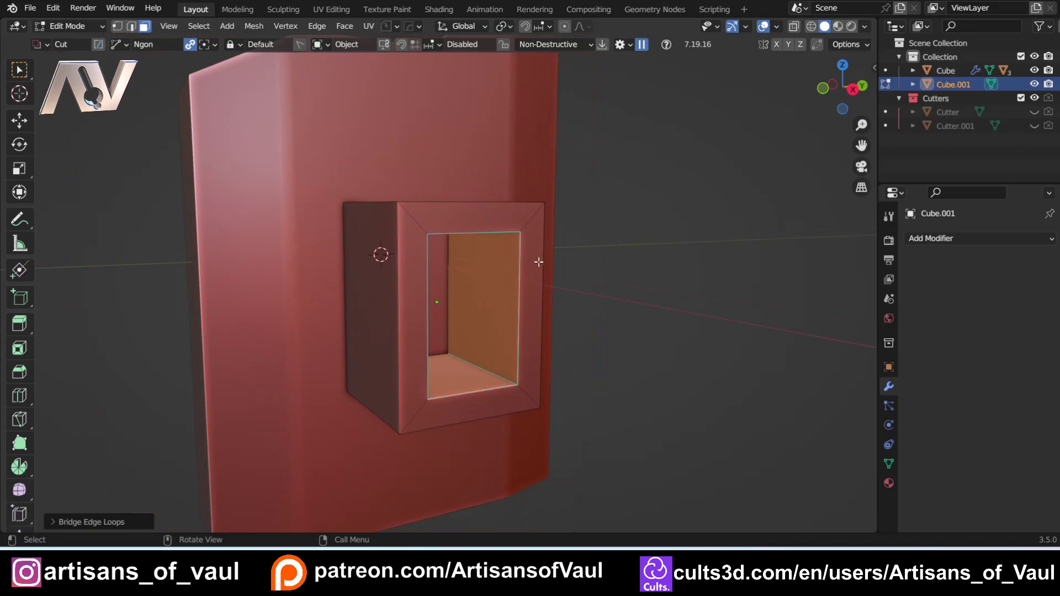
# Add a loop cut across the frame's top bar and slide it all the way to the positive Y corner
pyautogui.moveTo(445, 275); pyautogui.dragTo(473, 255, button='middle')
pyautogui.scroll(3, 402, 296)
pyautogui.hotkey('ctrl', 'r')
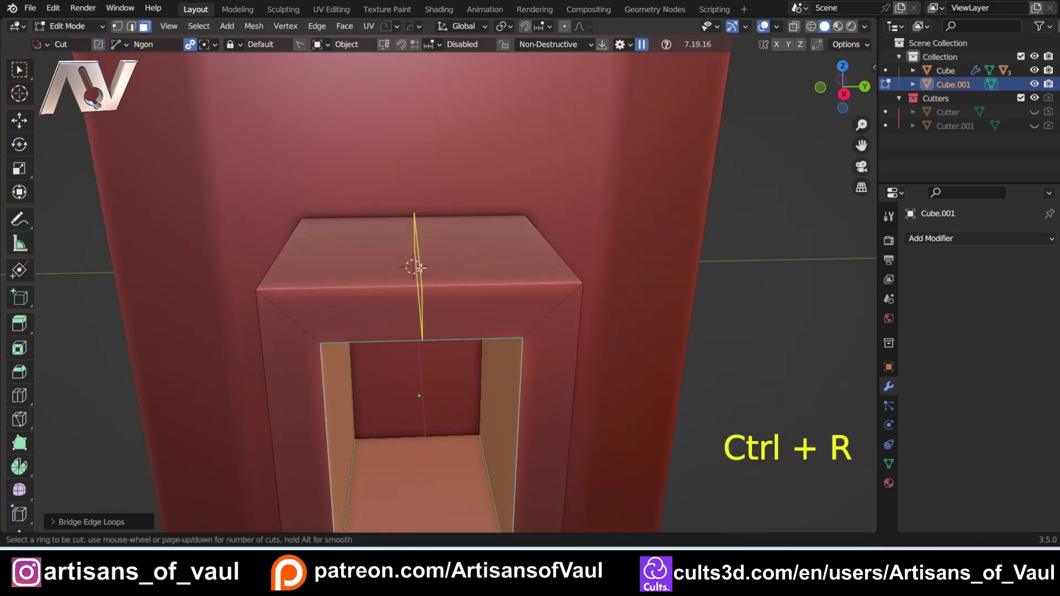
pyautogui.click(421, 268)
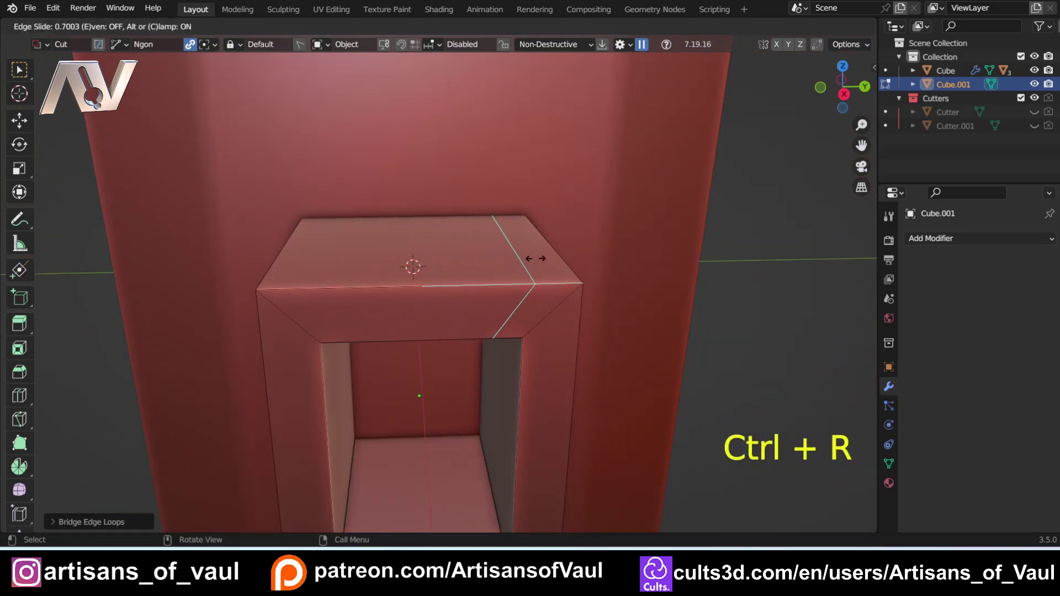
pyautogui.click(612, 252)
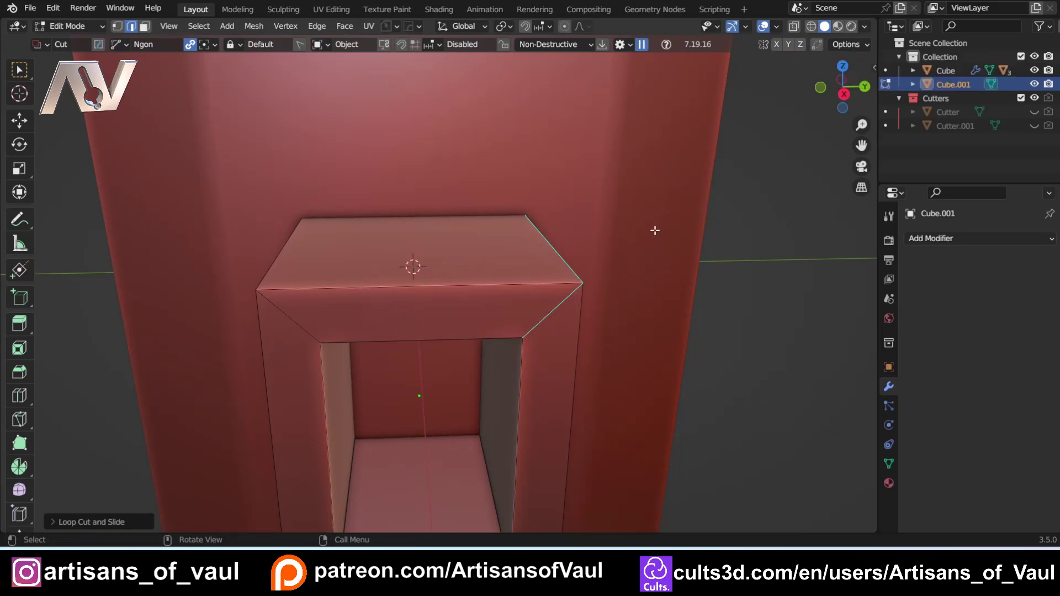
# Move the new edge loop 0.4 inward from the corner along negative Y
pyautogui.press('g')
pyautogui.press('y')
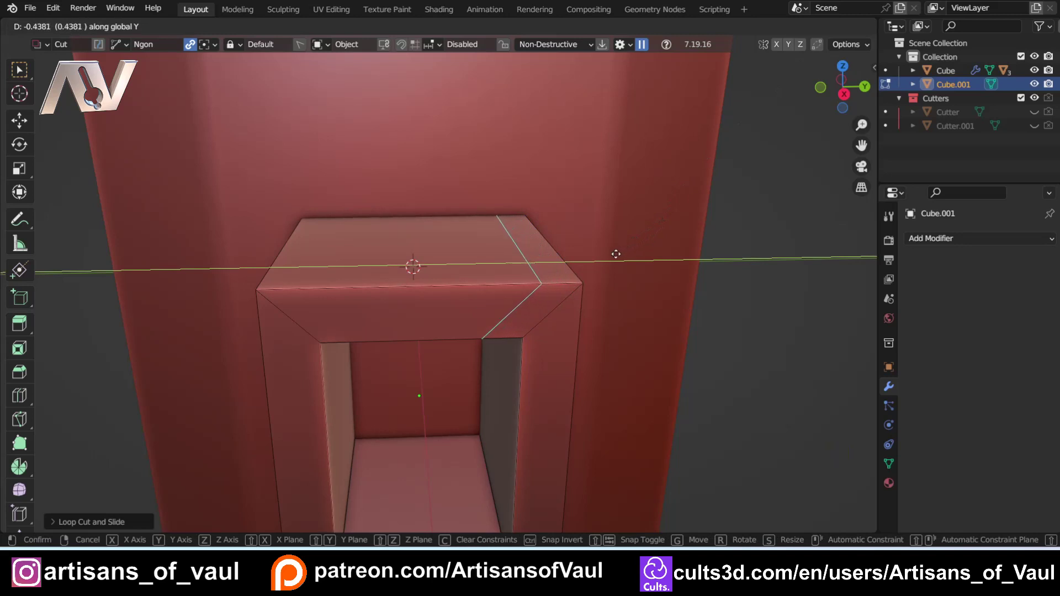
pyautogui.write('0.')
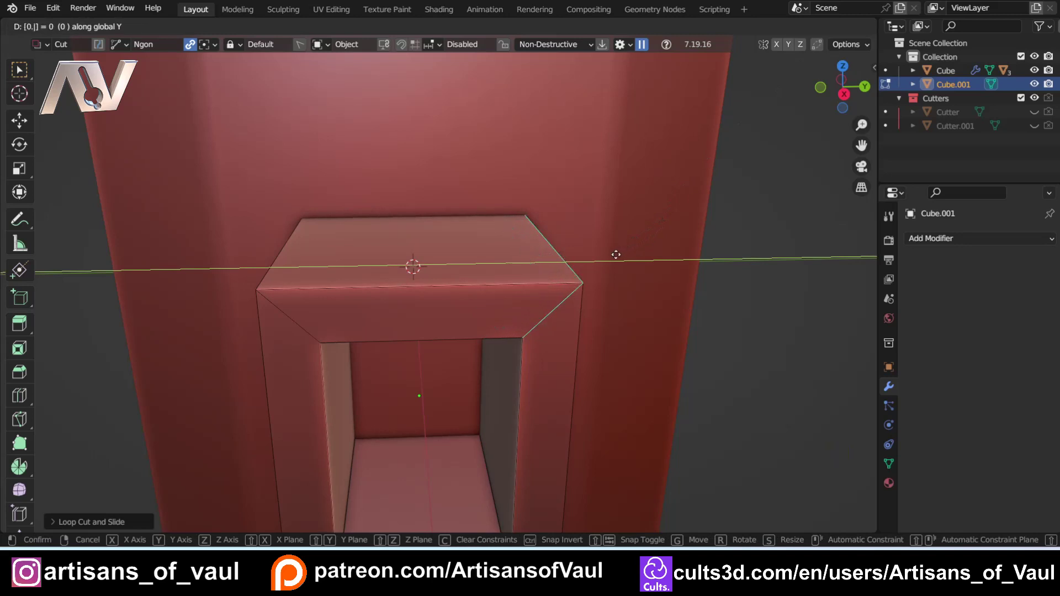
pyautogui.write('4')
pyautogui.press('Return')
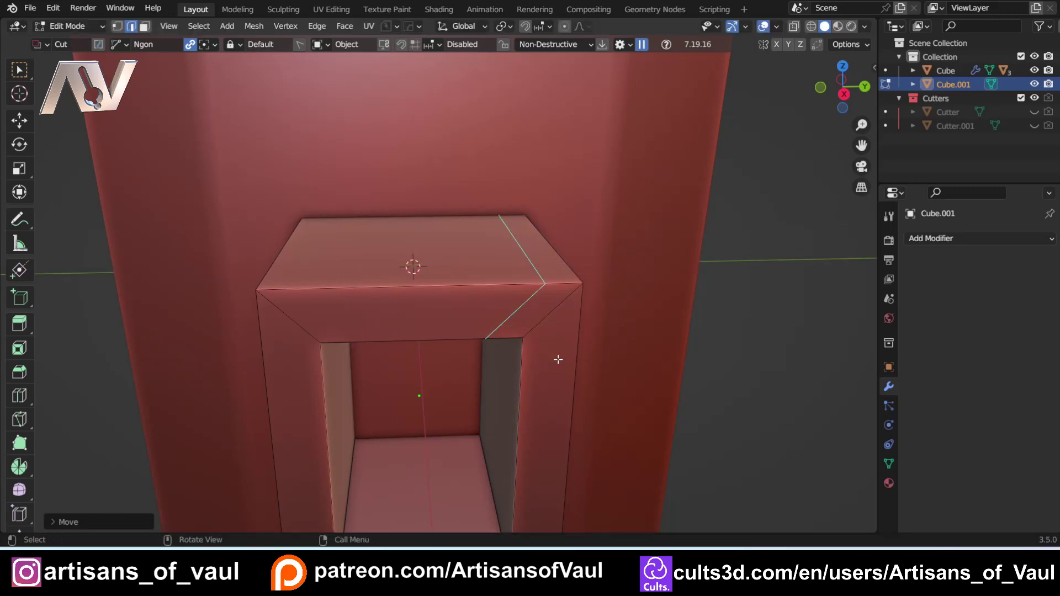
# Add a loop cut across the frame's positive Y side bar and slide it all the way up to the top corner
pyautogui.moveTo(558, 359); pyautogui.dragTo(450, 280, button='middle')
pyautogui.hotkey('ctrl', 'r')
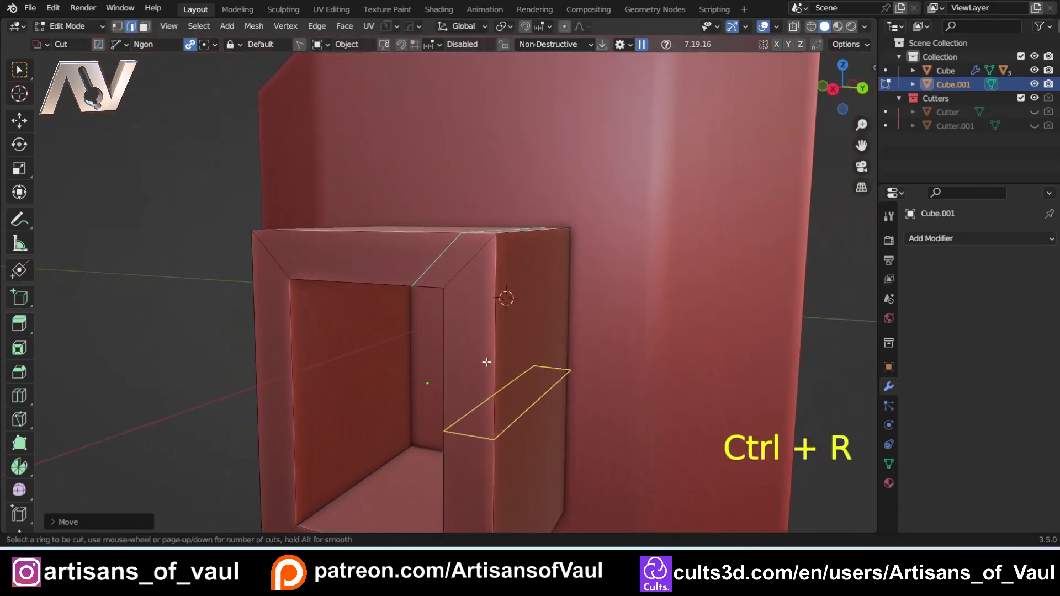
pyautogui.click(488, 364)
pyautogui.click(494, 178)
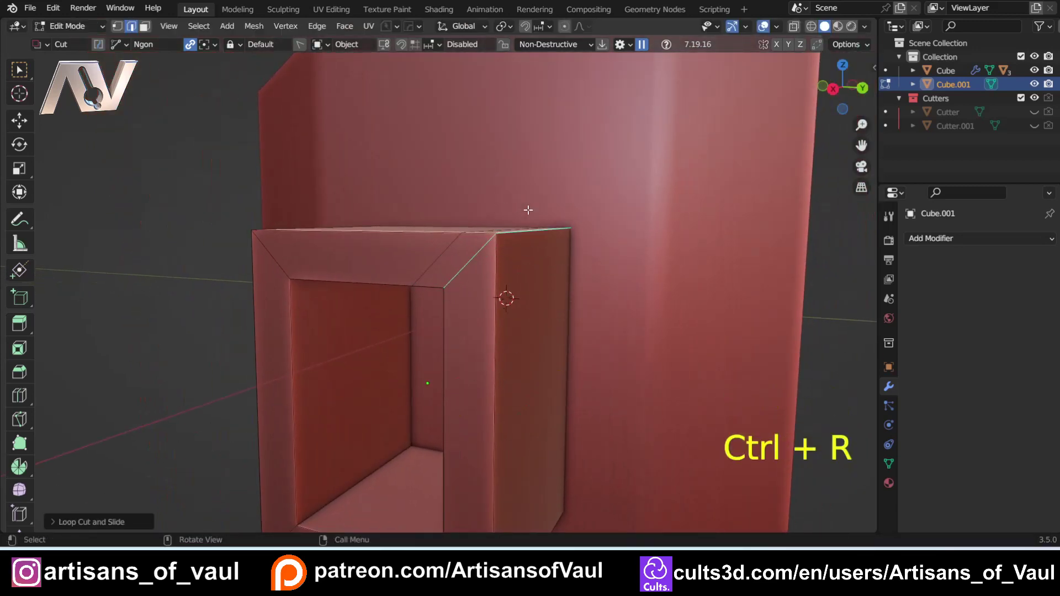
# Move the side bar's new edge loop down by 0.4 along Z
pyautogui.press('f')
pyautogui.press('g')
pyautogui.press('x')
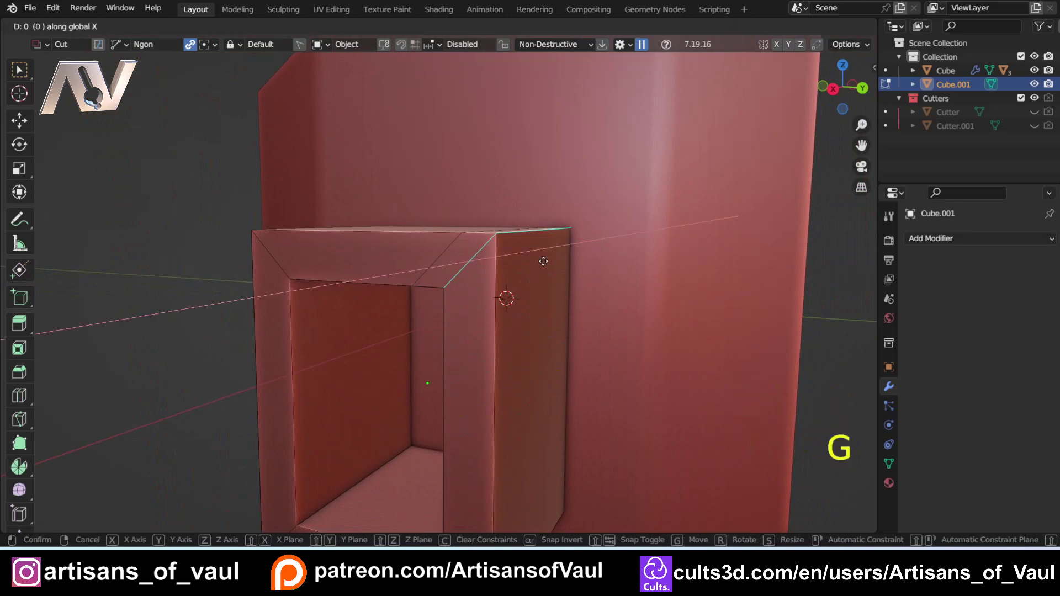
pyautogui.write('z0.4-')
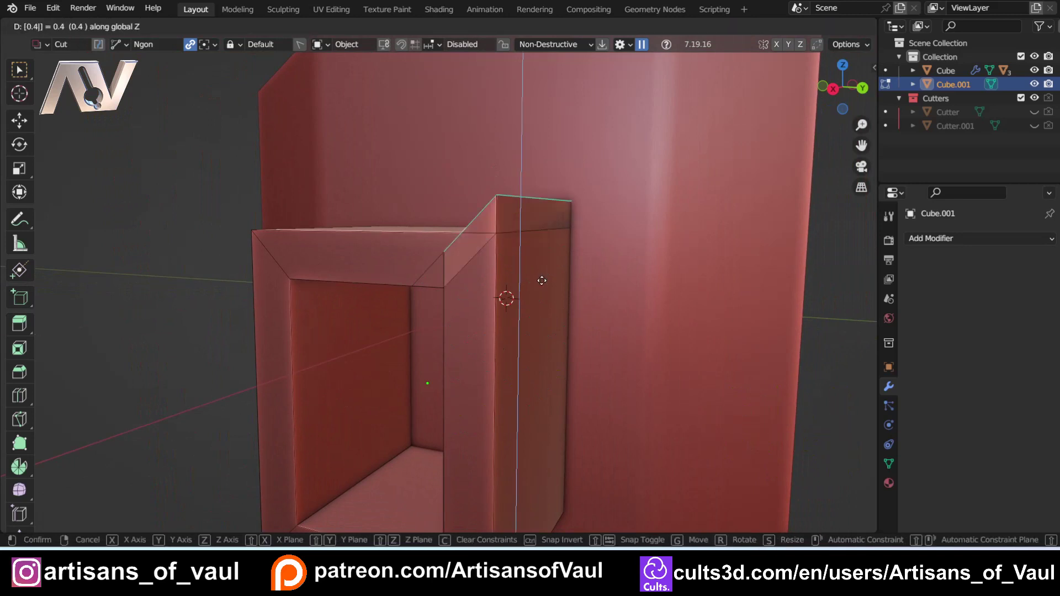
pyautogui.press('Return')
# Select the two small outer faces at the frame's upper positive Y corner and extrude them diagonally outward by about 1.43
pyautogui.moveTo(532, 190); pyautogui.dragTo(541, 279, button='middle')
pyautogui.press('Tab')
pyautogui.click(610, 255)
pyautogui.click(503, 263)
pyautogui.keyDown('shift'); pyautogui.click(490, 238); pyautogui.keyUp('shift')
pyautogui.click(835, 95)
pyautogui.scroll(-3, 574, 251)
pyautogui.press('e')
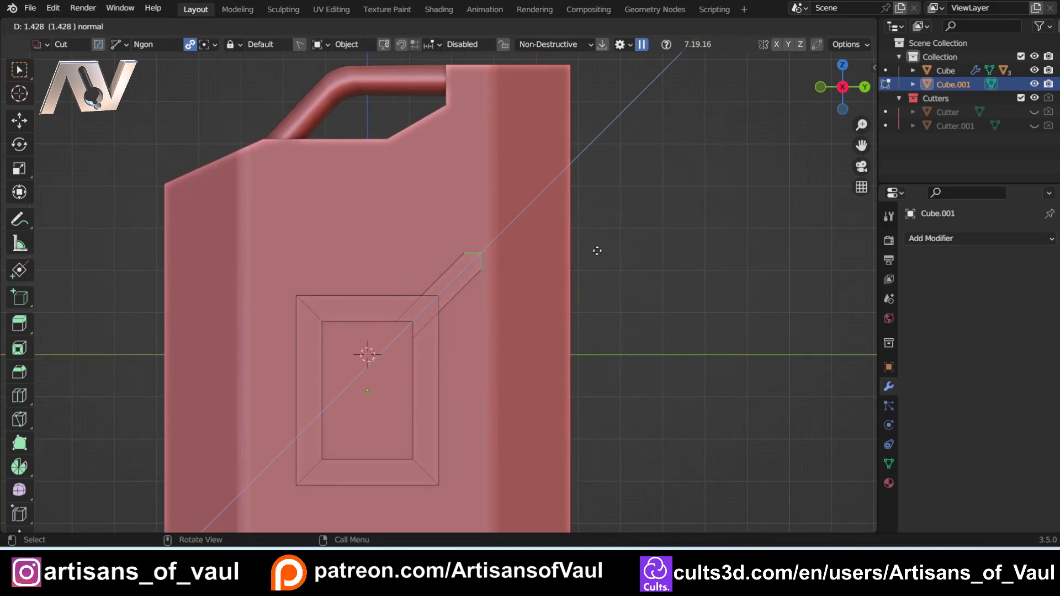
pyautogui.click(596, 251)
pyautogui.scroll(4, 475, 276)
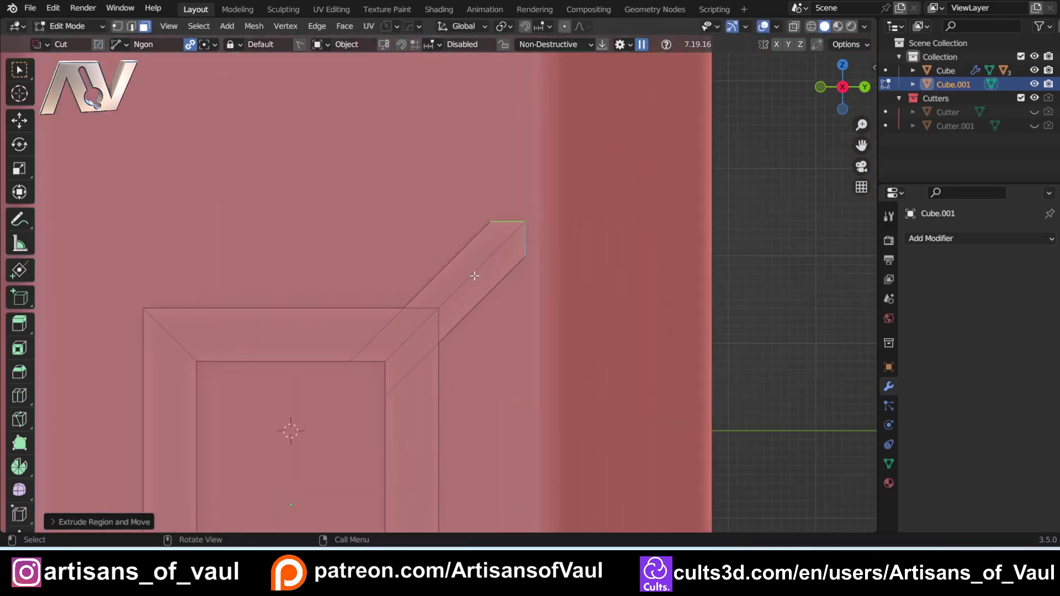
pyautogui.scroll(-4, 479, 269)
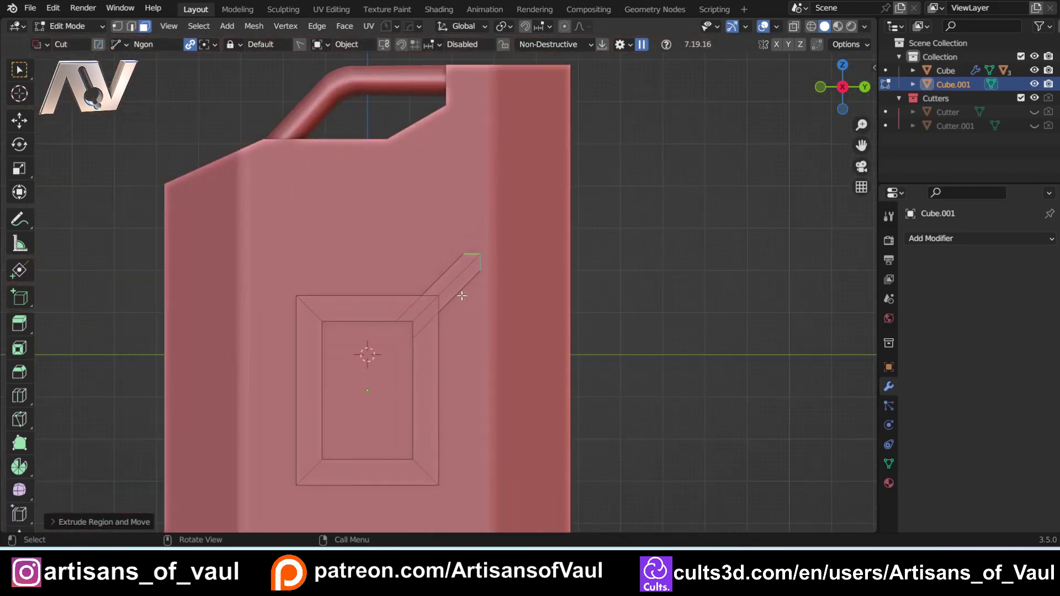
pyautogui.hotkey('ctrl', 'z')
# Mirror the frame across Y and Z with bisect so all four corners carry a diagonal arm
pyautogui.press('Tab')
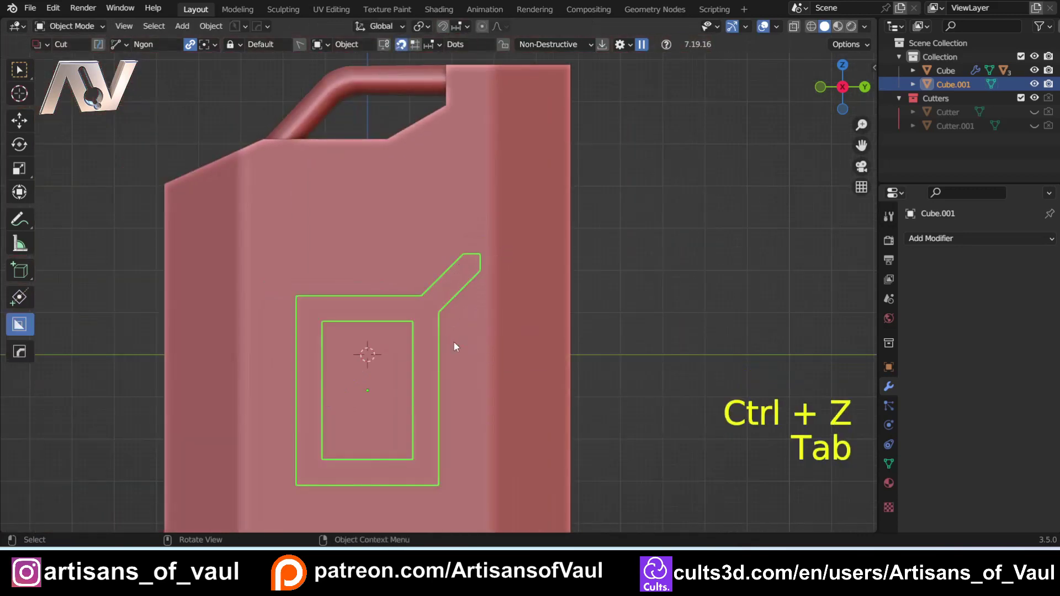
pyautogui.hotkey('alt', 'x')
pyautogui.click(465, 391)
pyautogui.hotkey('alt', 'x')
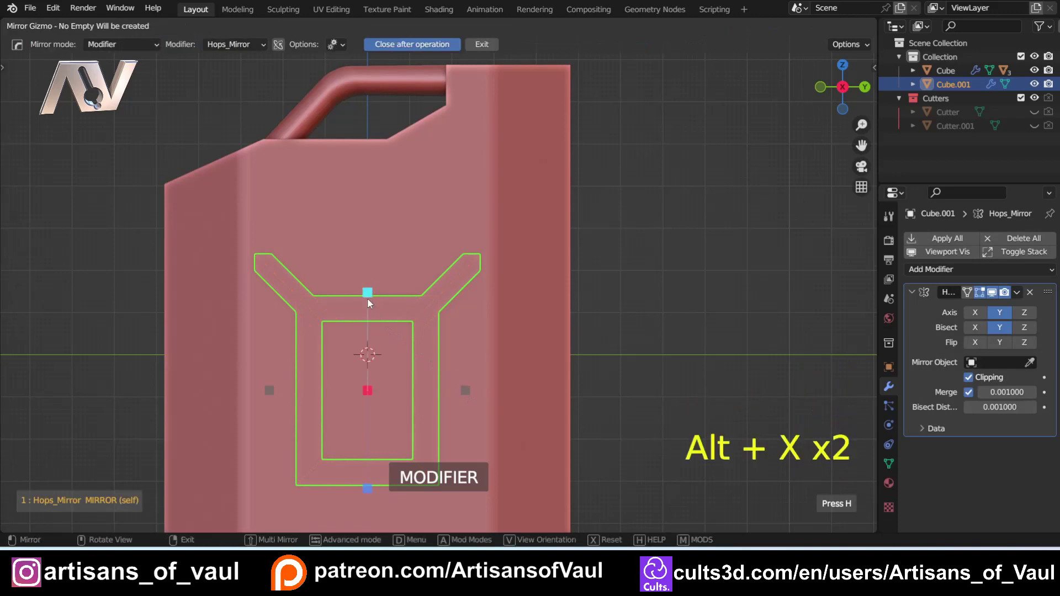
pyautogui.click(368, 296)
pyautogui.keyDown('shift'); pyautogui.moveTo(434, 287); pyautogui.dragTo(470, 235, button='middle'); pyautogui.keyUp('shift')
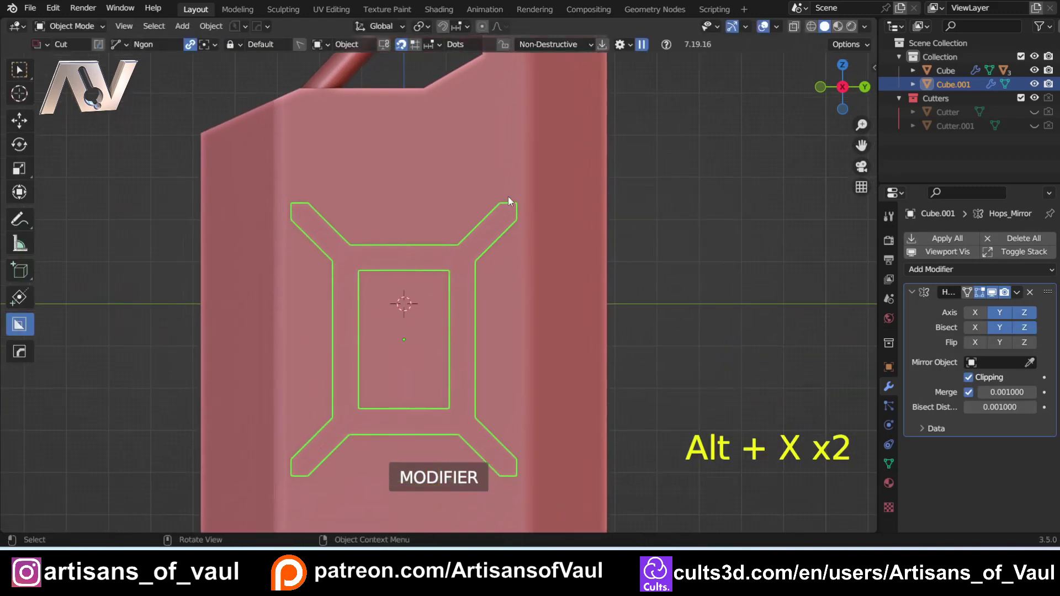
# Subtract the four-armed frame from the jerry can body with a non-destructive Boolean difference
pyautogui.moveTo(508, 197); pyautogui.dragTo(342, 239, button='middle')
pyautogui.scroll(-3, 343, 240)
pyautogui.click(343, 239)
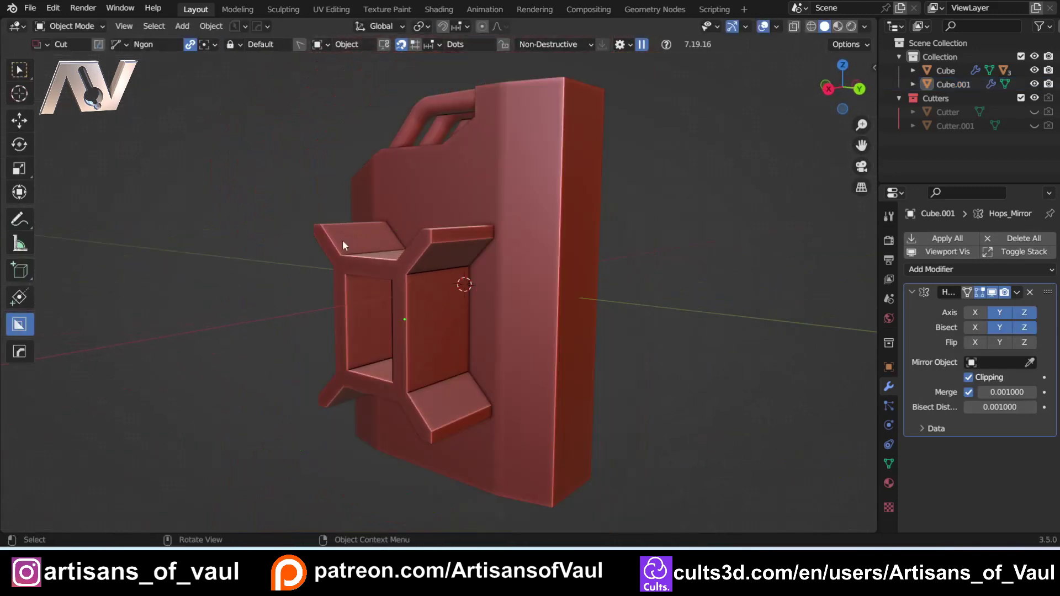
pyautogui.keyDown('shift'); pyautogui.click(524, 232); pyautogui.keyUp('shift')
pyautogui.scroll(3, 509, 234)
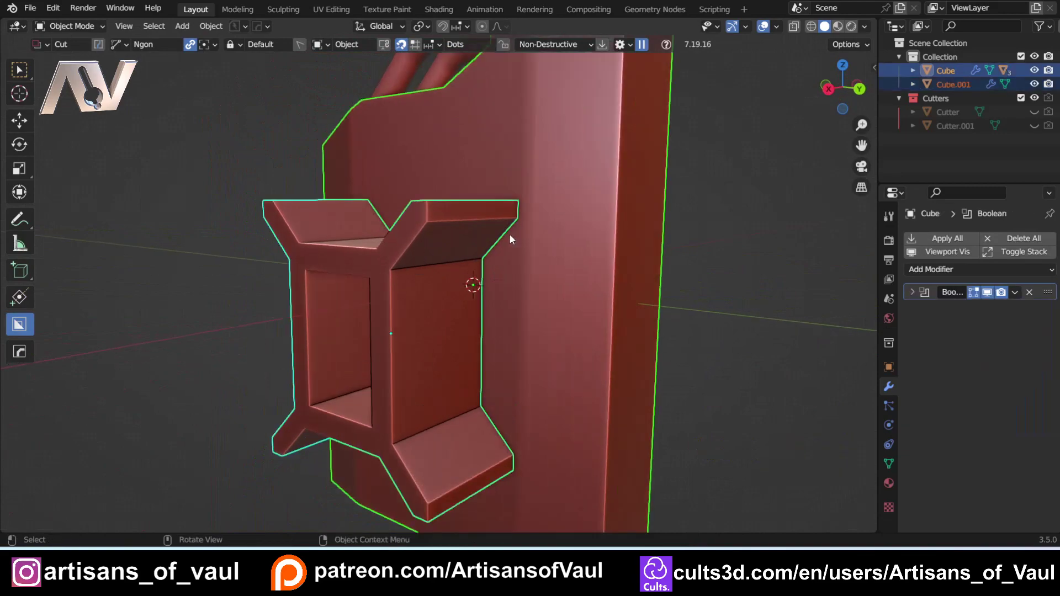
pyautogui.press('ctrl+KP_Subtract')
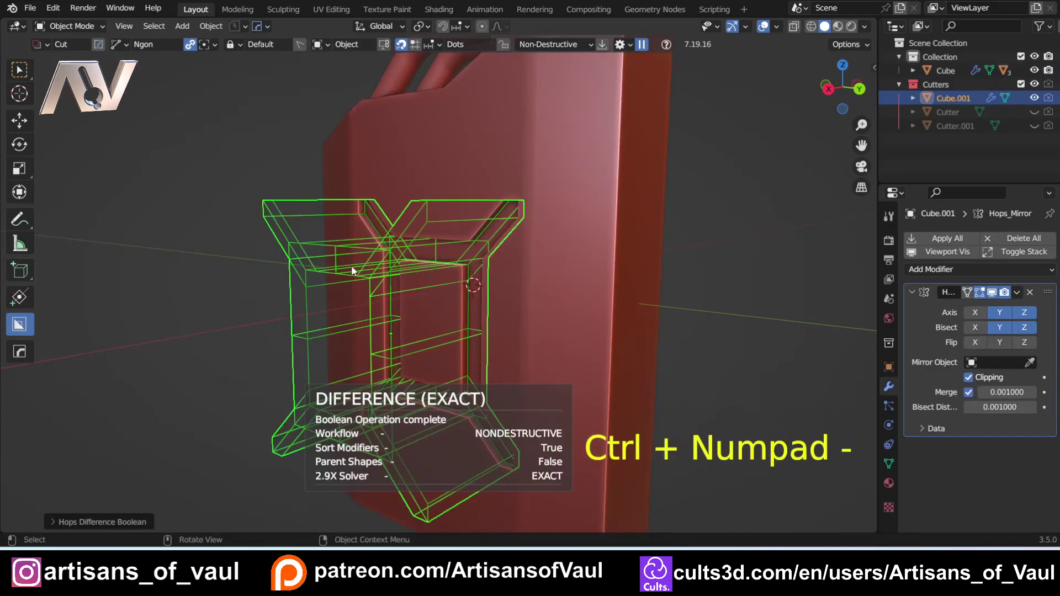
pyautogui.scroll(3, 355, 267)
pyautogui.moveTo(355, 267); pyautogui.dragTo(442, 259, button='middle')
pyautogui.scroll(-3, 480, 194)
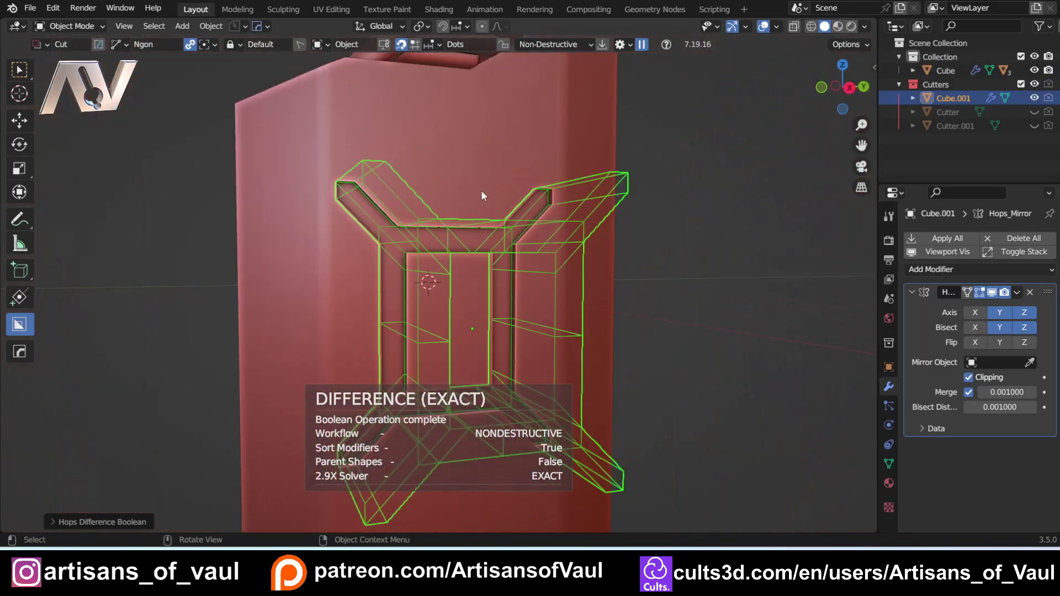
# Hide the four-armed frame cutter to expose the groove in the can's side face
pyautogui.press('h')
pyautogui.scroll(-4, 472, 223)
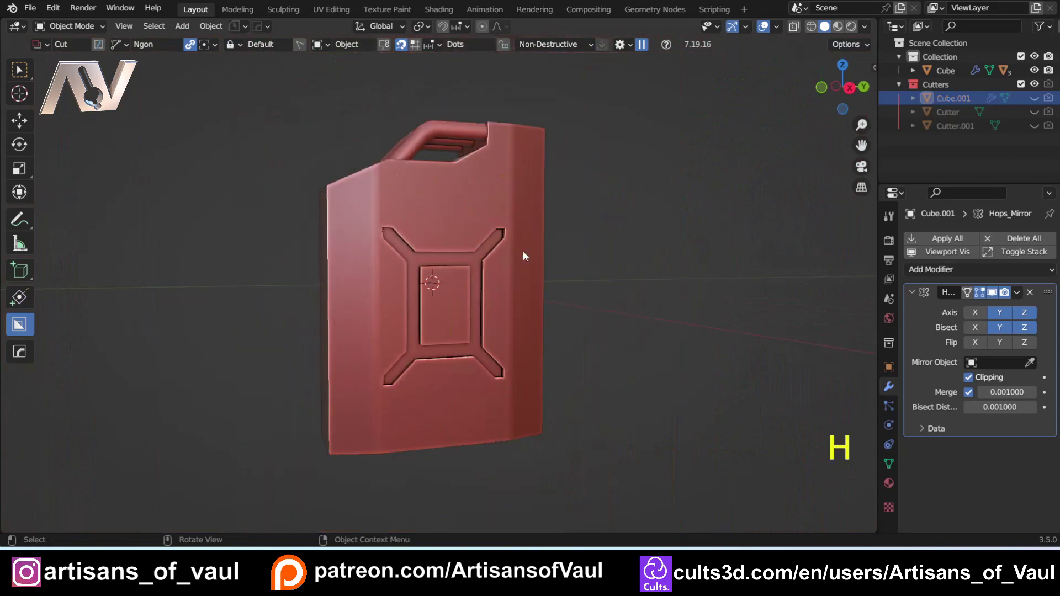
pyautogui.moveTo(523, 256); pyautogui.dragTo(495, 283, button='middle')
pyautogui.scroll(2, 500, 270)
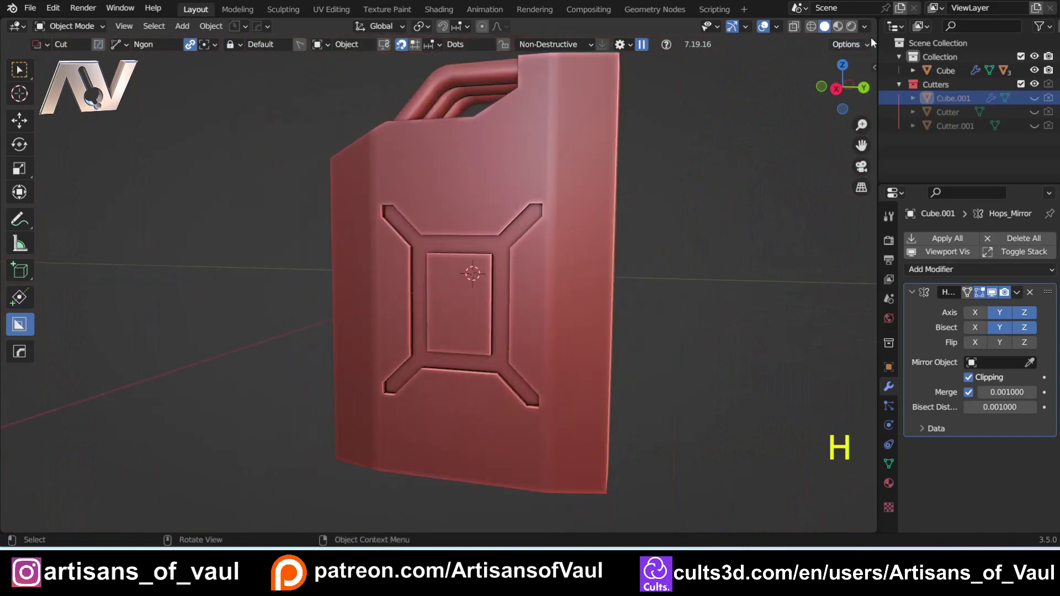
# Bring the hidden frame cutter back from the can body and select it in the side view
pyautogui.click(836, 89)
pyautogui.scroll(3, 705, 168)
pyautogui.keyDown('shift'); pyautogui.moveTo(531, 228); pyautogui.dragTo(425, 314, button='middle'); pyautogui.keyUp('shift')
pyautogui.press('q')
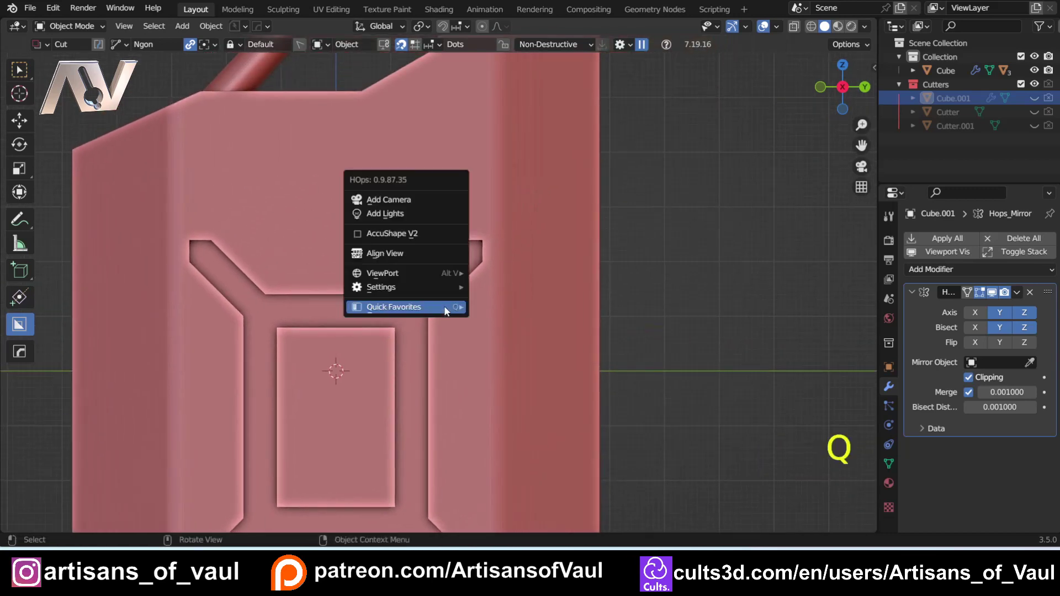
pyautogui.click(407, 341)
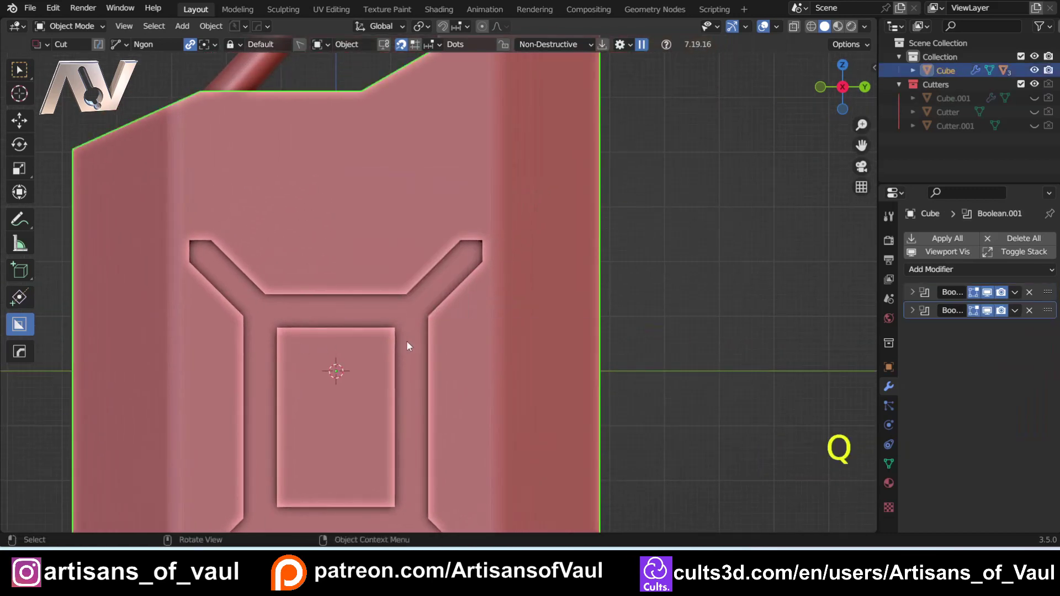
pyautogui.press('q')
pyautogui.click(376, 246)
pyautogui.click(356, 296)
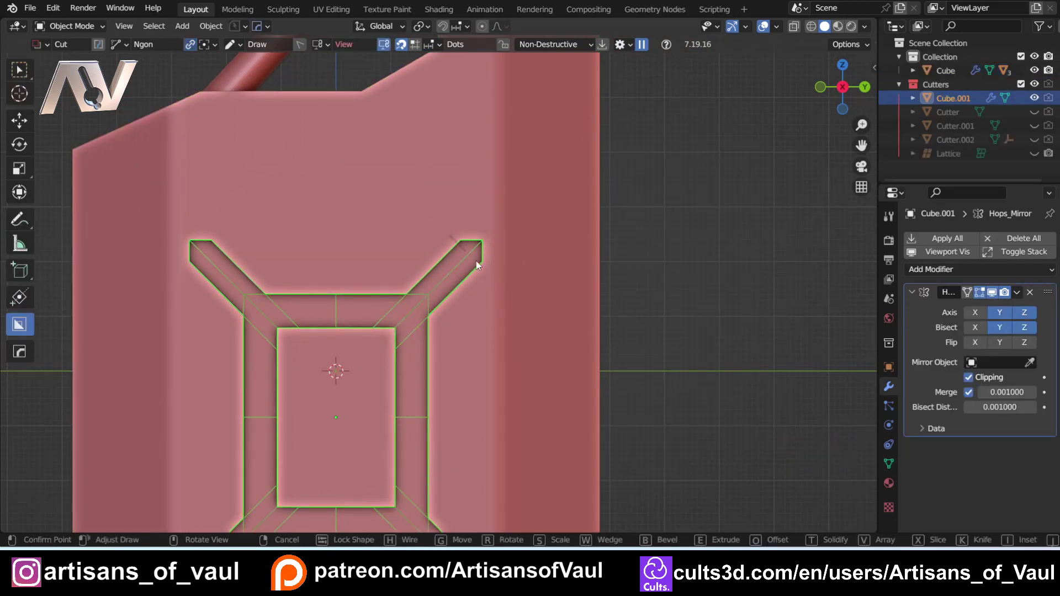
# Trim the frame's upper positive Y arm tip square to its diagonal with a four-sided BoxCutter cut, and hide the frame cutter
pyautogui.moveTo(502, 285)
pyautogui.mouseDown()
pyautogui.moveTo(549, 225)
pyautogui.moveTo(503, 193)
pyautogui.mouseUp()
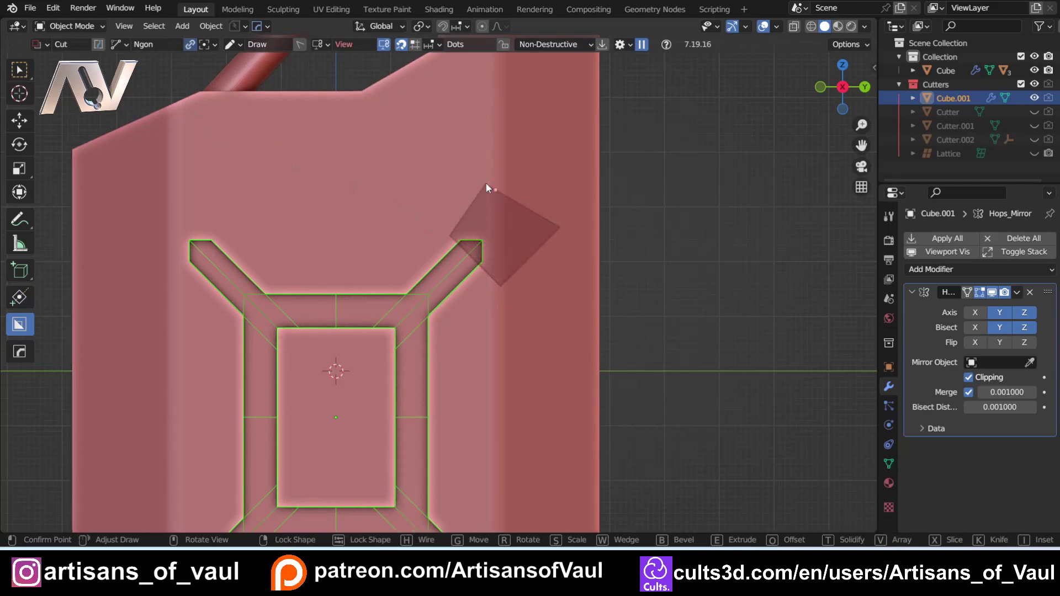
pyautogui.press('space')
pyautogui.press('space')
pyautogui.moveTo(485, 182); pyautogui.dragTo(532, 253, button='middle')
pyautogui.click(450, 212)
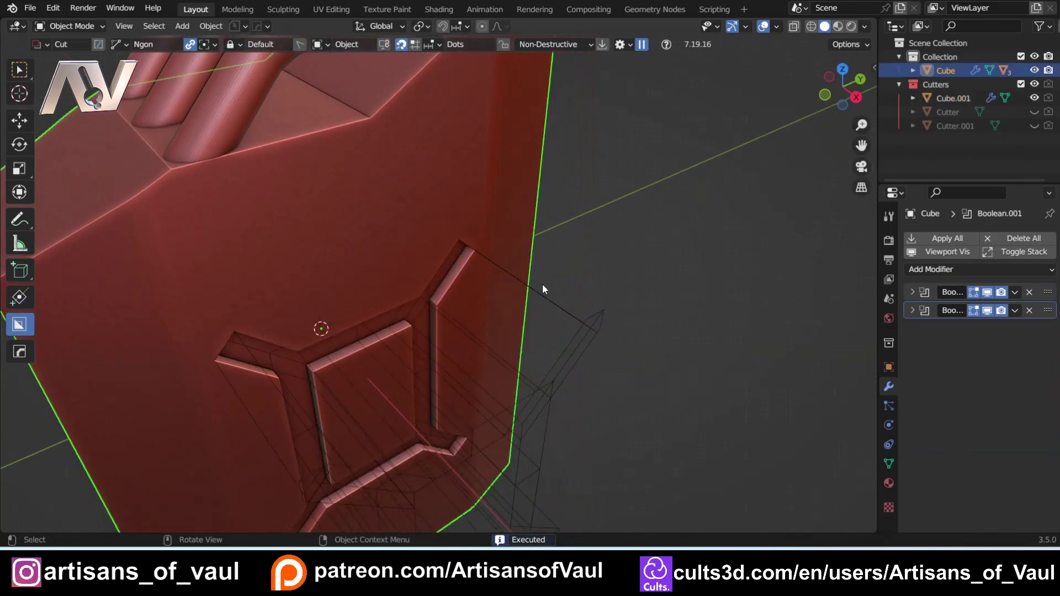
pyautogui.moveTo(618, 329); pyautogui.dragTo(516, 333, button='middle')
pyautogui.click(505, 335)
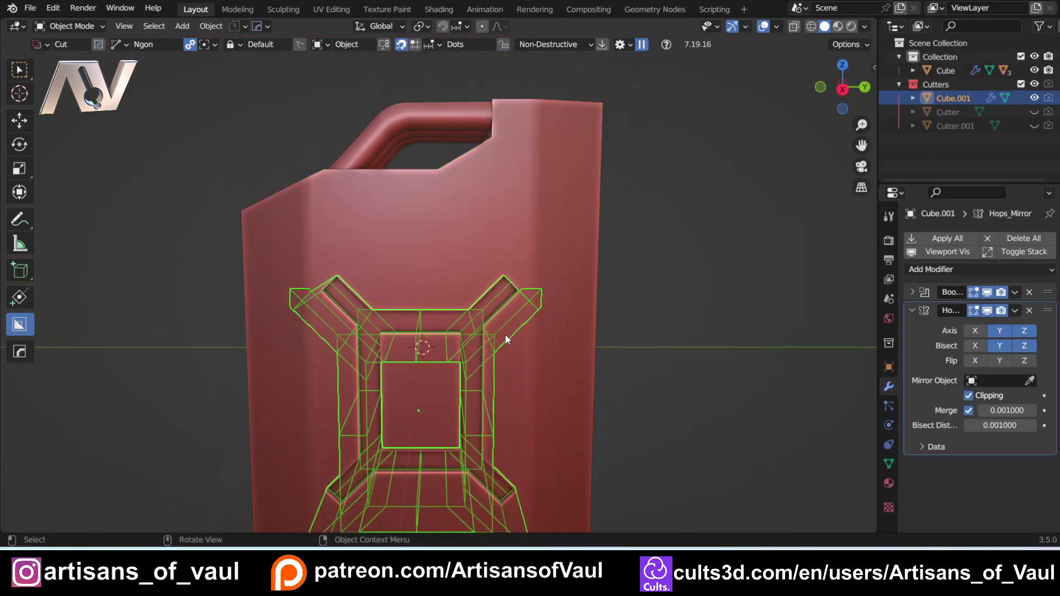
pyautogui.press('h')
pyautogui.moveTo(519, 376); pyautogui.dragTo(545, 373, button='middle')
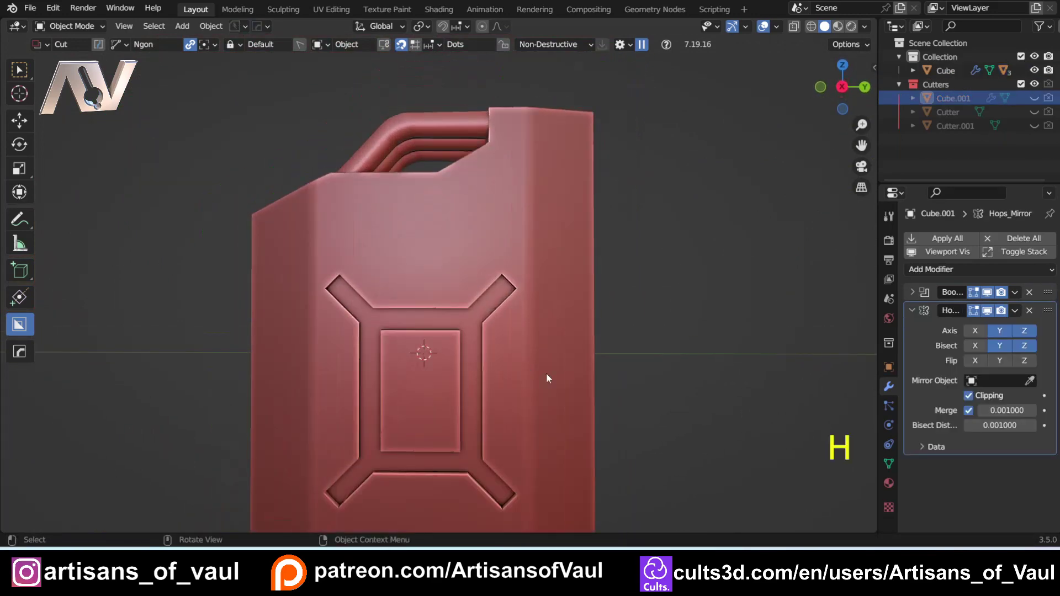
# Undo the trim of the frame cutter's arm tips
pyautogui.hotkey('ctrl', 'z')
pyautogui.hotkey('ctrl', 'z')
pyautogui.hotkey('ctrl', 'z')
pyautogui.hotkey('ctrl', 'z')
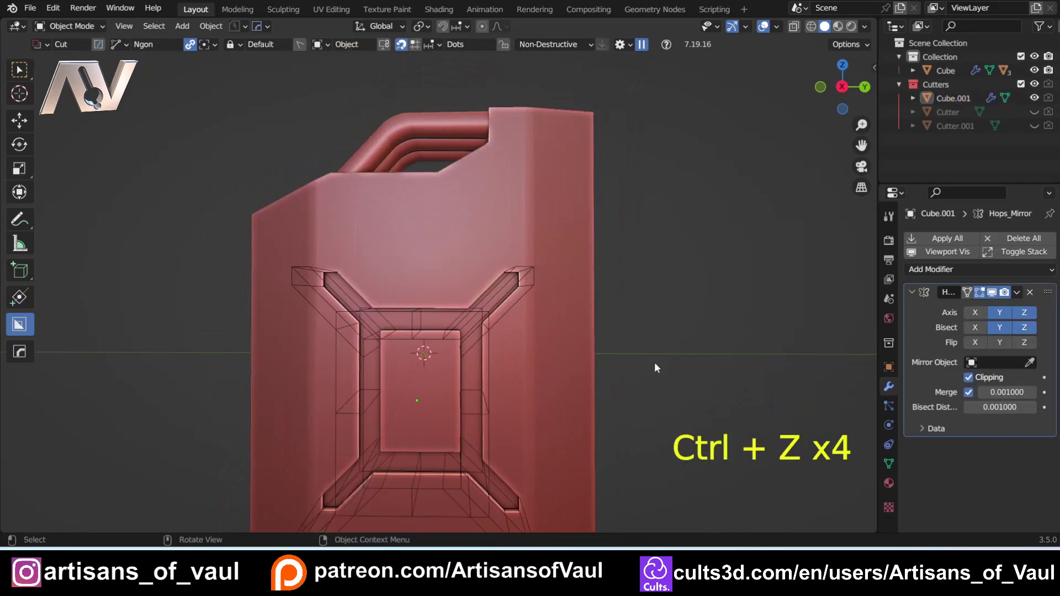
pyautogui.hotkey('ctrl', 'shift', 'z')
# Select the untrimmed frame cutter and hide it, leaving the groove in the can body
pyautogui.moveTo(650, 367); pyautogui.dragTo(473, 243, button='middle')
pyautogui.click(468, 197)
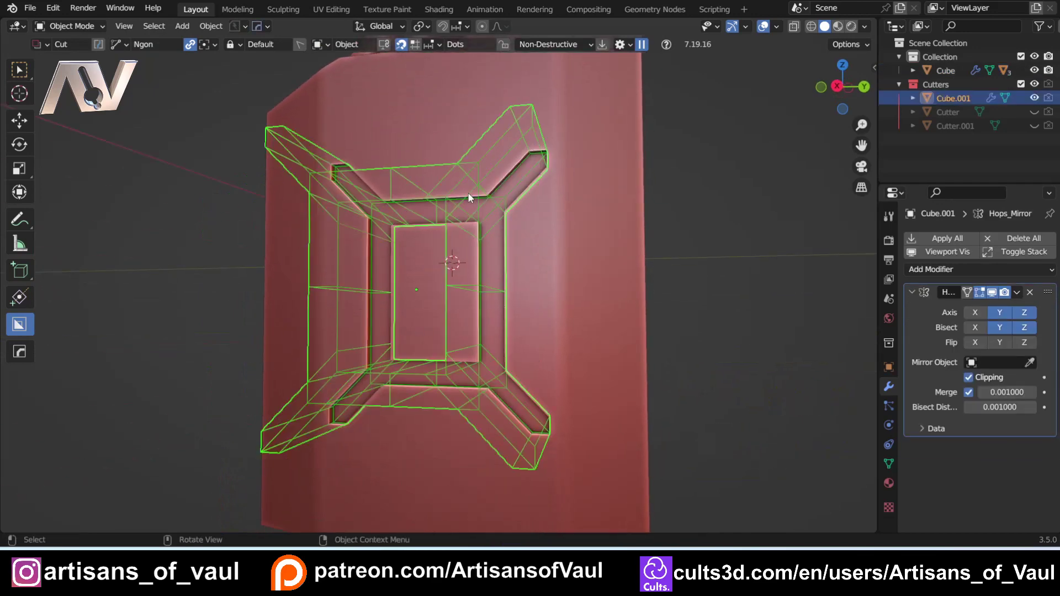
pyautogui.press('h')
pyautogui.scroll(-5, 456, 227)
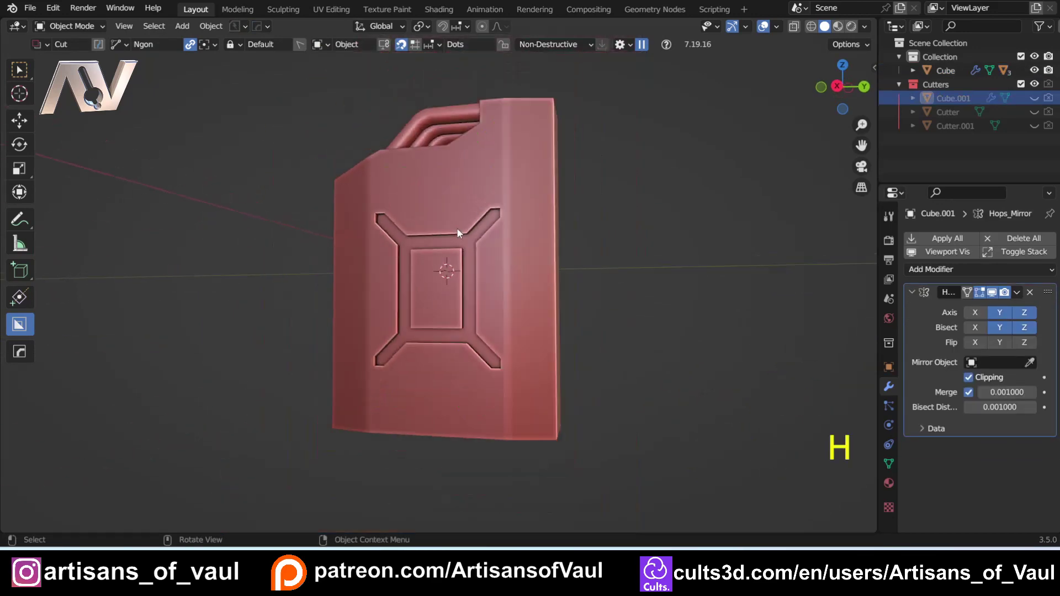
pyautogui.moveTo(456, 228); pyautogui.dragTo(409, 333, button='middle')
pyautogui.scroll(2, 466, 290)
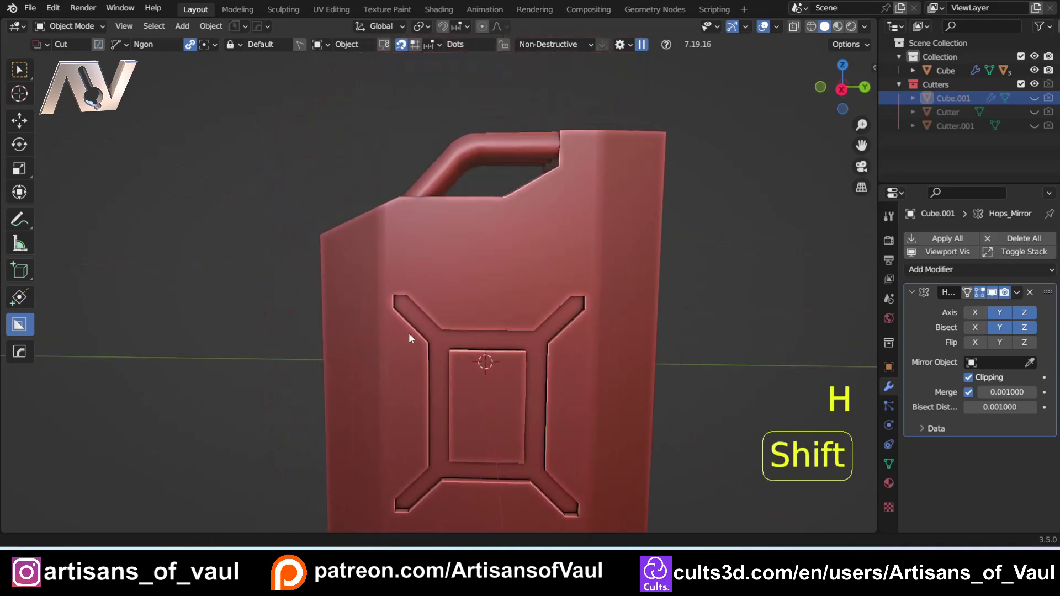
pyautogui.scroll(-3, 408, 333)
pyautogui.moveTo(508, 345)
pyautogui.mouseDown(button='middle')
pyautogui.moveTo(691, 344)
pyautogui.moveTo(496, 336)
pyautogui.mouseUp(button='middle')
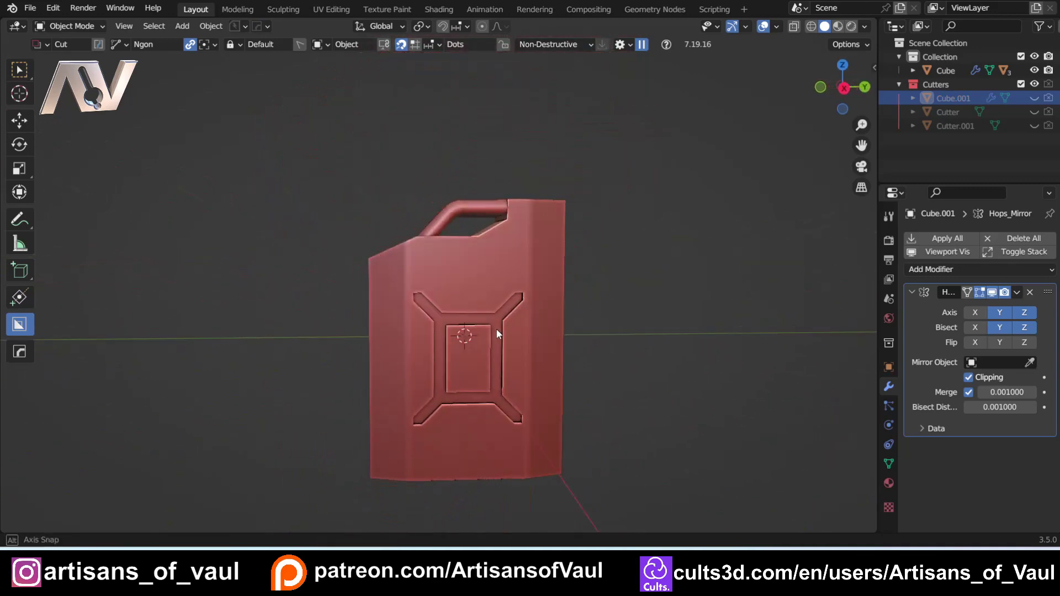
# Mirror the can body across X with bisect so the groove is on both side faces
pyautogui.click(381, 310)
pyautogui.moveTo(381, 310); pyautogui.dragTo(525, 333, button='middle')
pyautogui.hotkey('alt', 'x')
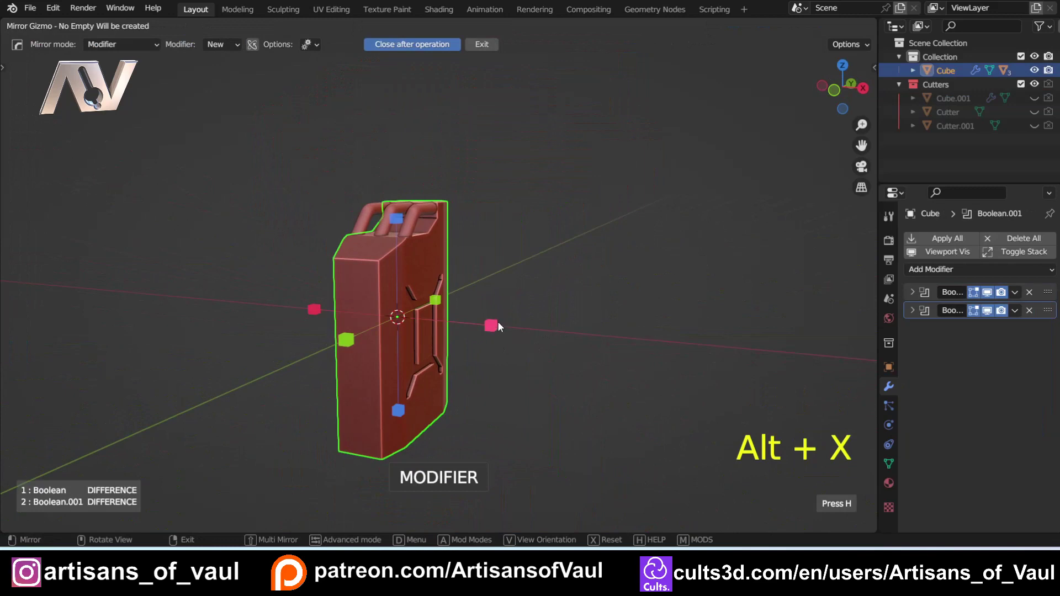
pyautogui.click(491, 325)
pyautogui.moveTo(364, 323); pyautogui.dragTo(567, 323, button='middle')
pyautogui.keyDown('shift'); pyautogui.moveTo(276, 335); pyautogui.dragTo(373, 280, button='middle'); pyautogui.keyUp('shift')
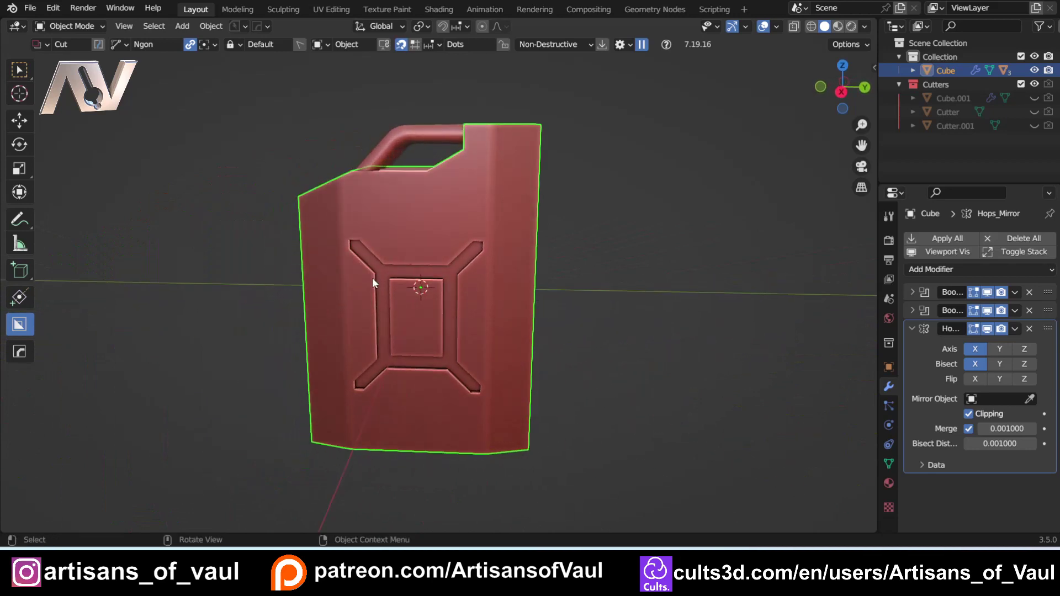
pyautogui.scroll(-2, 371, 295)
pyautogui.click(543, 247)
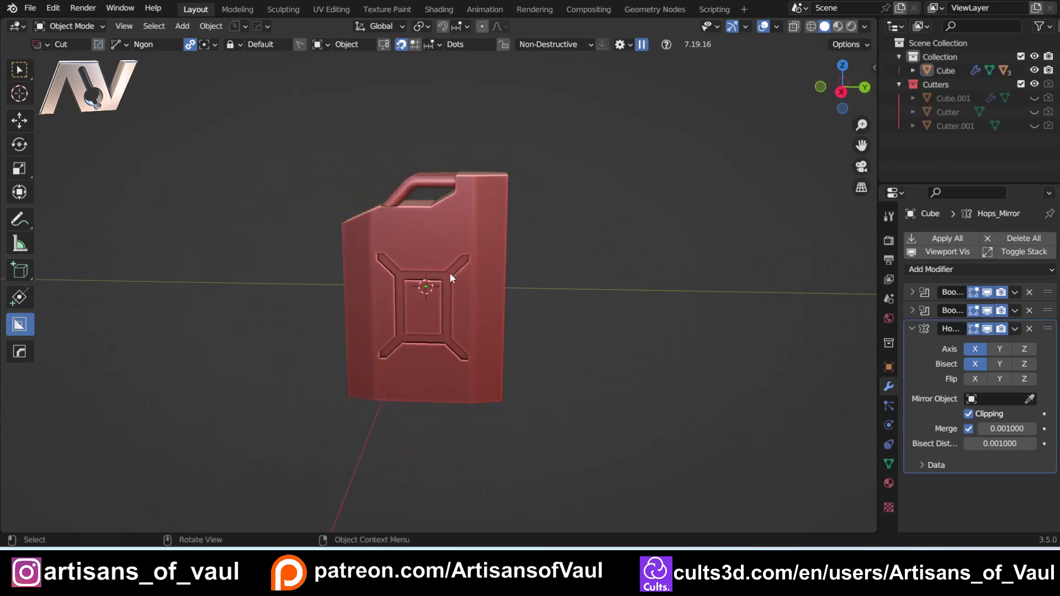
# Toggle the can body's first Boolean modifier to identify it, and apply that modifier
pyautogui.scroll(3, 435, 265)
pyautogui.keyDown('shift'); pyautogui.moveTo(357, 144); pyautogui.dragTo(376, 249, button='middle'); pyautogui.keyUp('shift')
pyautogui.scroll(3, 396, 293)
pyautogui.click(418, 308)
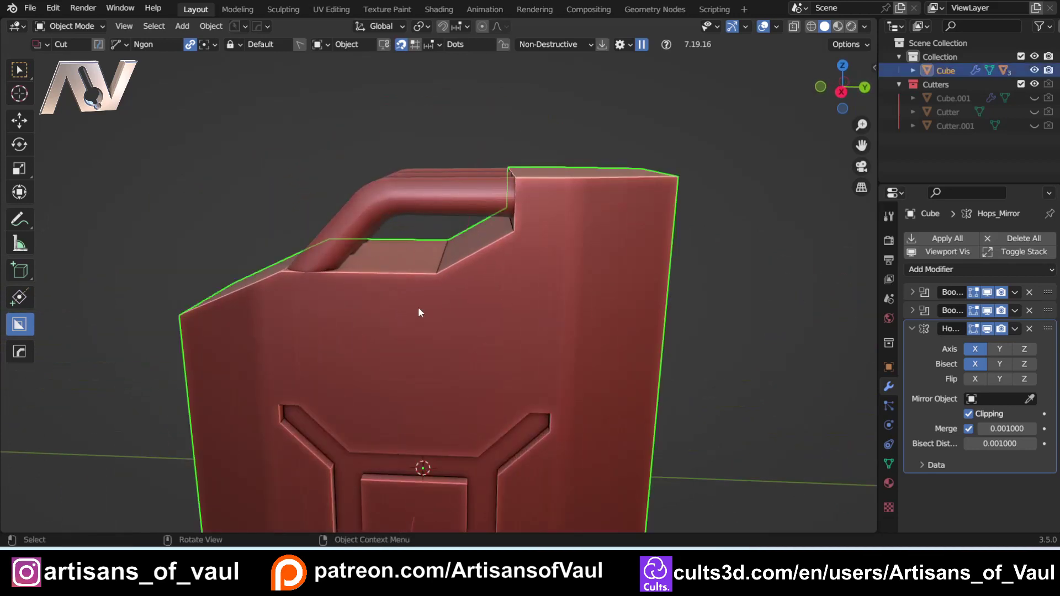
pyautogui.moveTo(368, 287); pyautogui.dragTo(480, 224, button='middle')
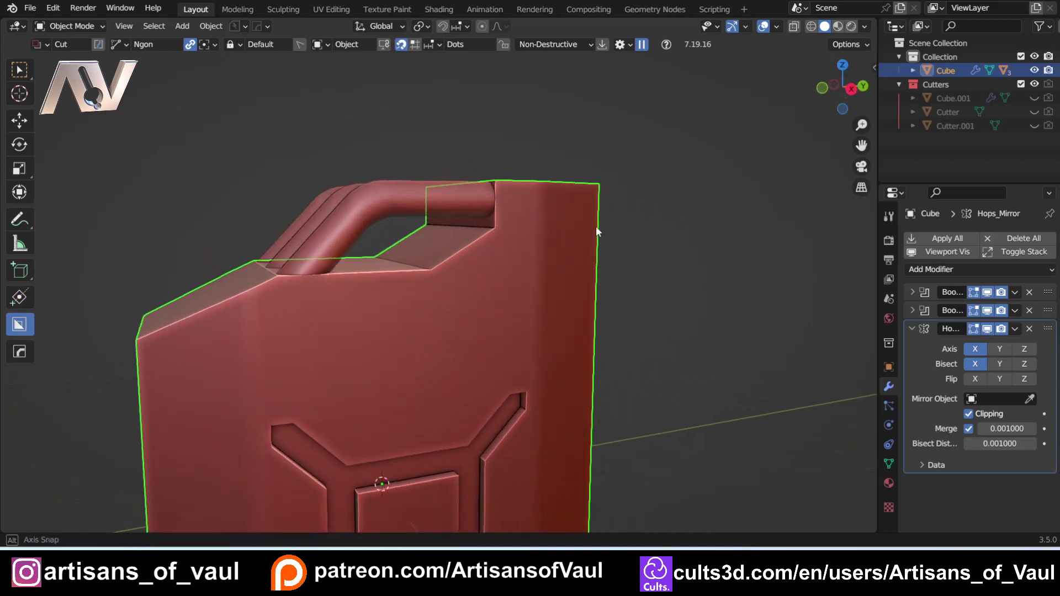
pyautogui.moveTo(595, 229); pyautogui.dragTo(588, 235, button='middle')
pyautogui.click(988, 293)
pyautogui.click(988, 293)
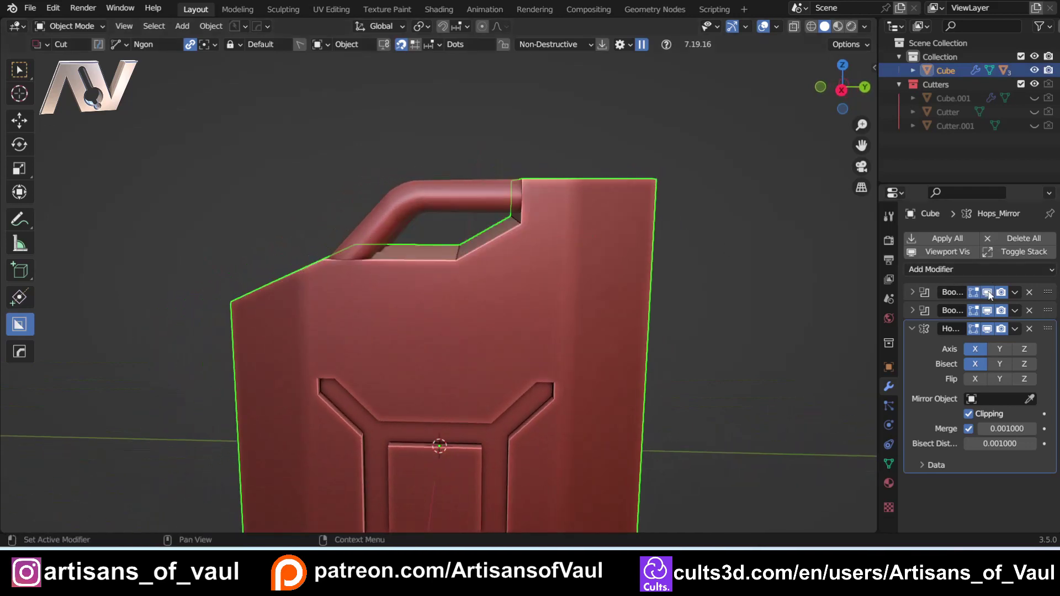
pyautogui.click(1014, 293)
pyautogui.click(961, 308)
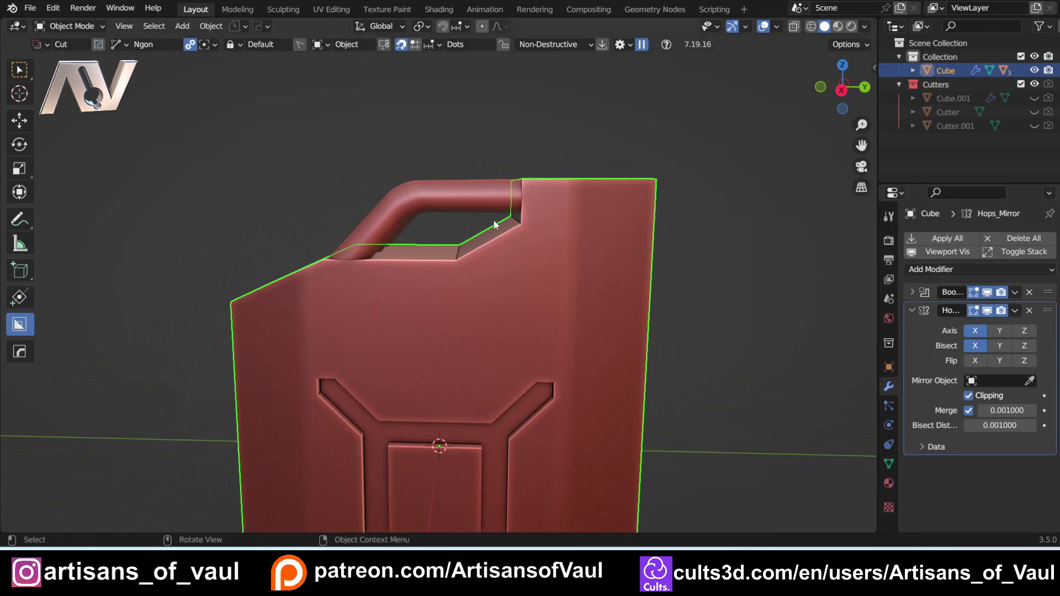
# Bevel the two inner bend edges of the can body's handle recess by about 0.165 with 6 segments
pyautogui.press('Tab')
pyautogui.moveTo(508, 265); pyautogui.dragTo(452, 259, button='middle')
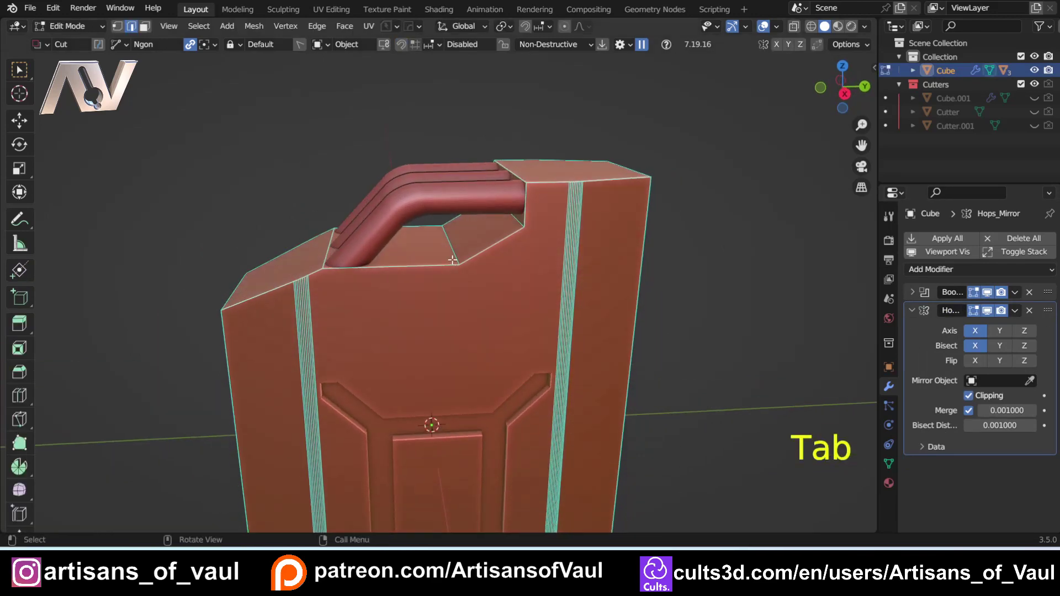
pyautogui.click(453, 258)
pyautogui.scroll(2, 486, 237)
pyautogui.keyDown('shift'); pyautogui.click(536, 201); pyautogui.keyUp('shift')
pyautogui.keyDown('shift'); pyautogui.moveTo(535, 201); pyautogui.dragTo(482, 251, button='middle'); pyautogui.keyUp('shift')
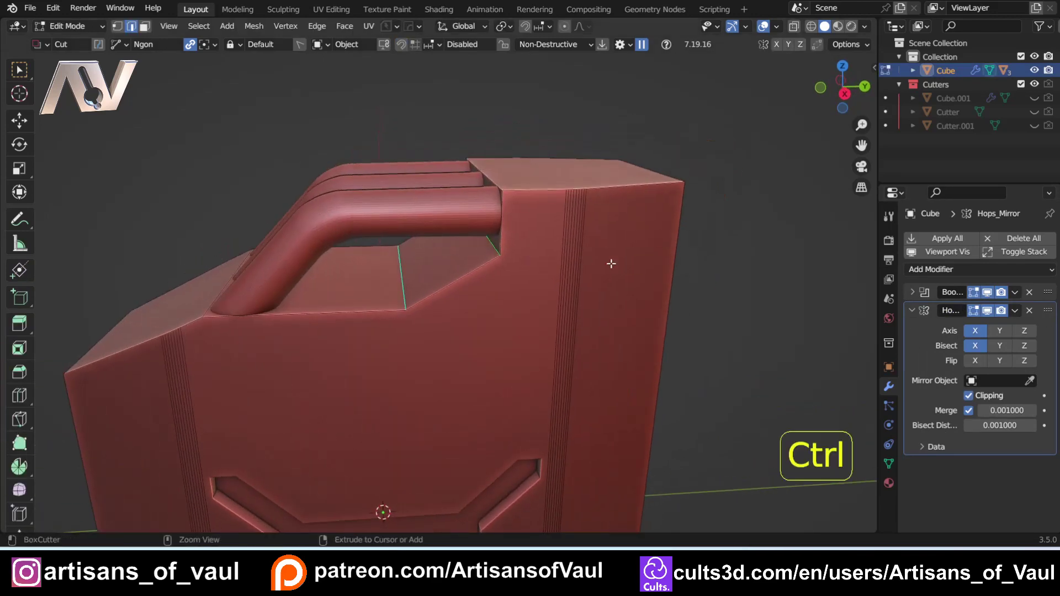
pyautogui.hotkey('ctrl', 'b')
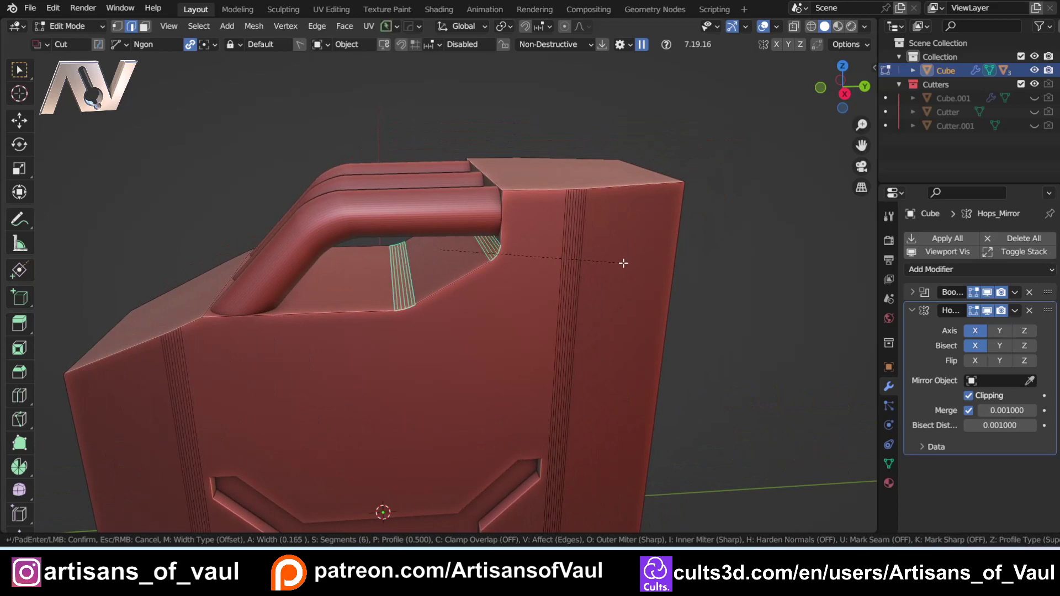
pyautogui.click(623, 264)
# Try beveling the body's top edge above the tube ends by about 0.517 with 8 segments, and undo it
pyautogui.click(484, 175)
pyautogui.keyDown('shift'); pyautogui.moveTo(523, 178); pyautogui.dragTo(417, 244, button='middle'); pyautogui.keyUp('shift')
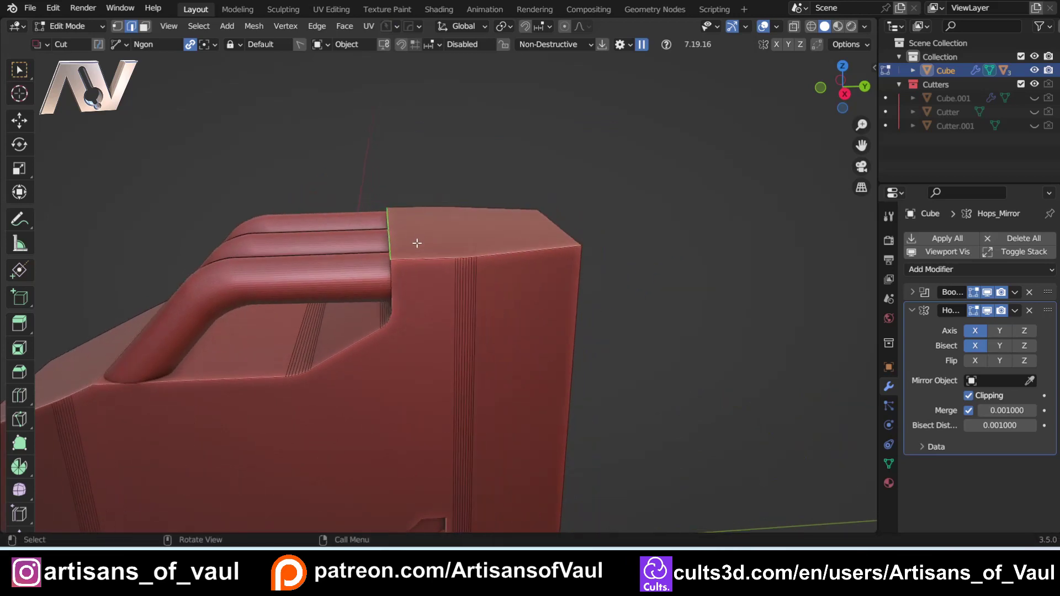
pyautogui.hotkey('ctrl', 'b')
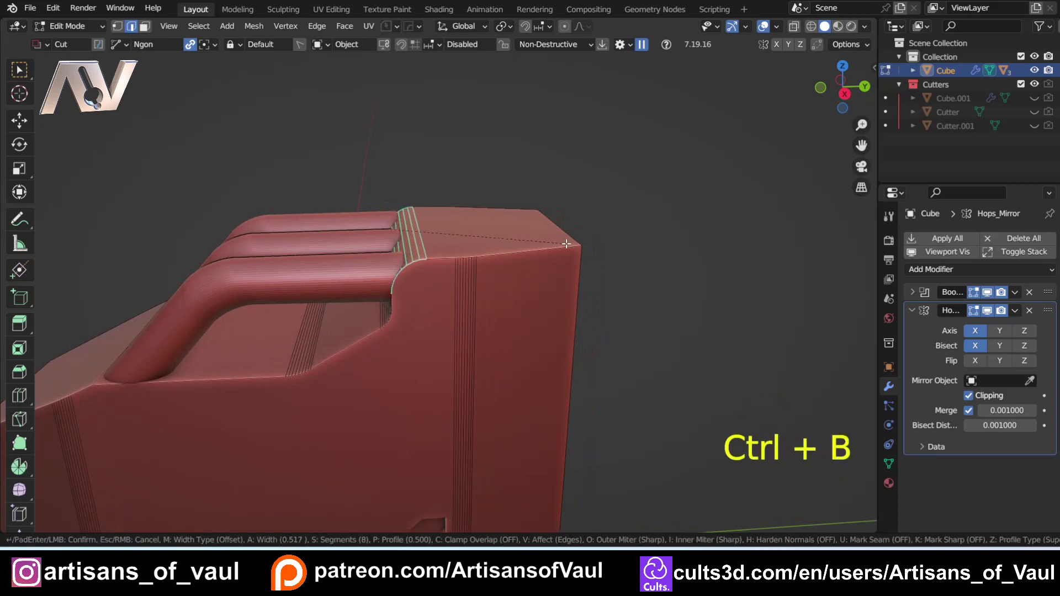
pyautogui.click(566, 243)
pyautogui.scroll(3, 566, 243)
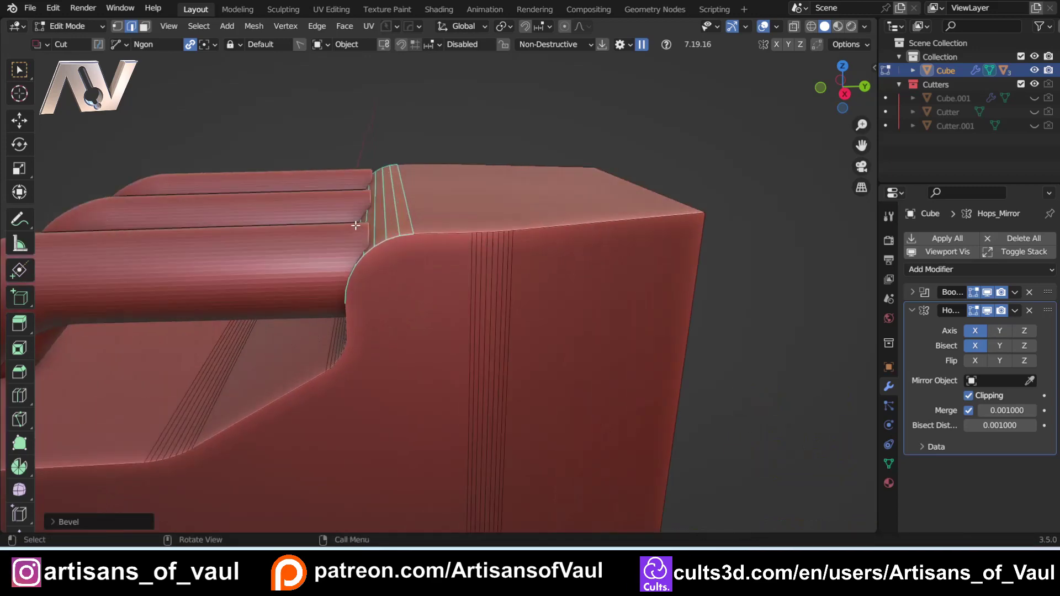
pyautogui.moveTo(566, 243); pyautogui.dragTo(324, 243, button='middle')
pyautogui.hotkey('ctrl', 'z')
pyautogui.hotkey('ctrl', 'z')
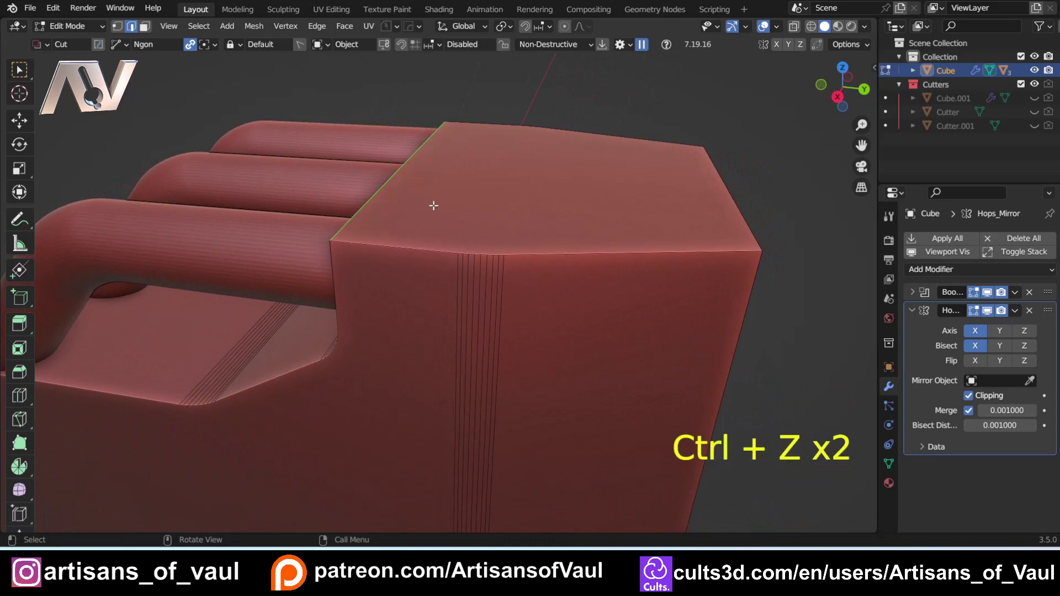
# Bevel the body's top edge above the tube ends by about 0.556, raising the segment count for a smooth rounding
pyautogui.hotkey('ctrl', 'b')
pyautogui.scroll(4, 483, 213)
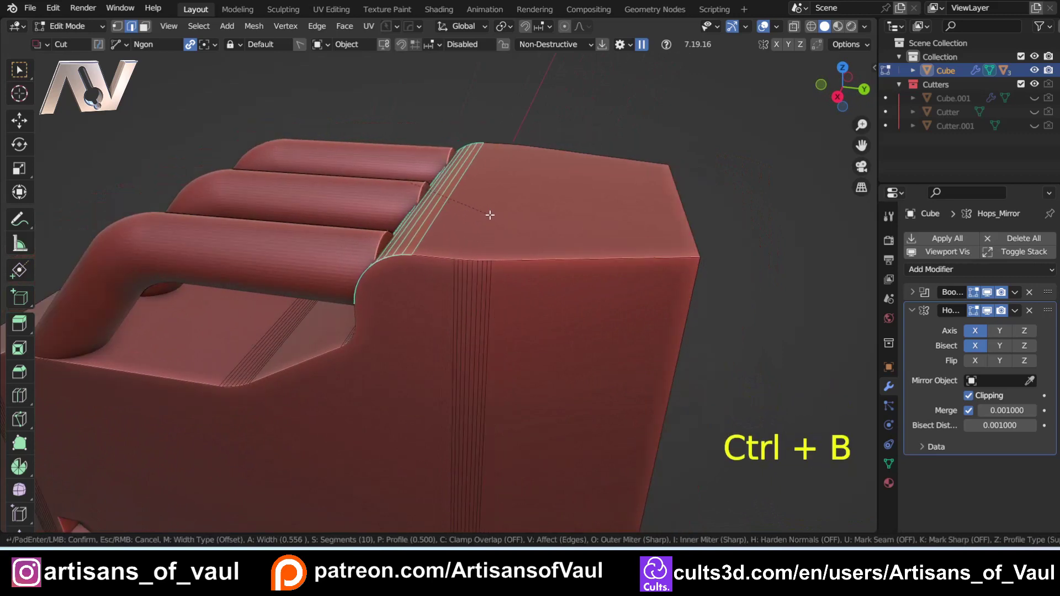
pyautogui.scroll(4, 490, 215)
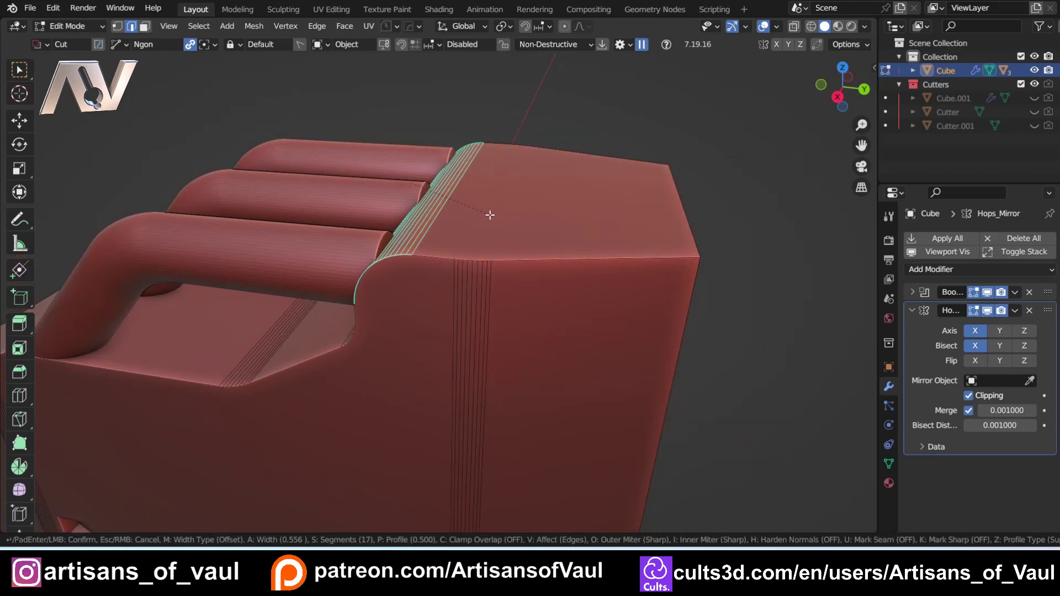
pyautogui.scroll(4, 489, 215)
pyautogui.click(359, 208)
pyautogui.moveTo(360, 208); pyautogui.dragTo(430, 300, button='middle')
# Switch from editing the can body to editing the tubes' vertices in a wireframe side view
pyautogui.press('Tab')
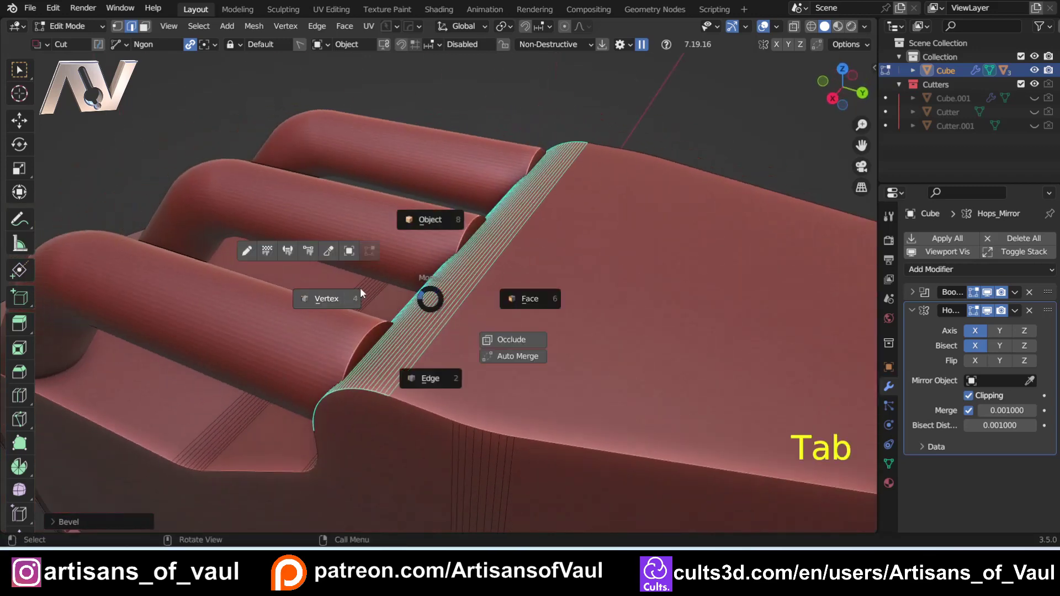
pyautogui.click(414, 226)
pyautogui.click(409, 246)
pyautogui.press('Tab')
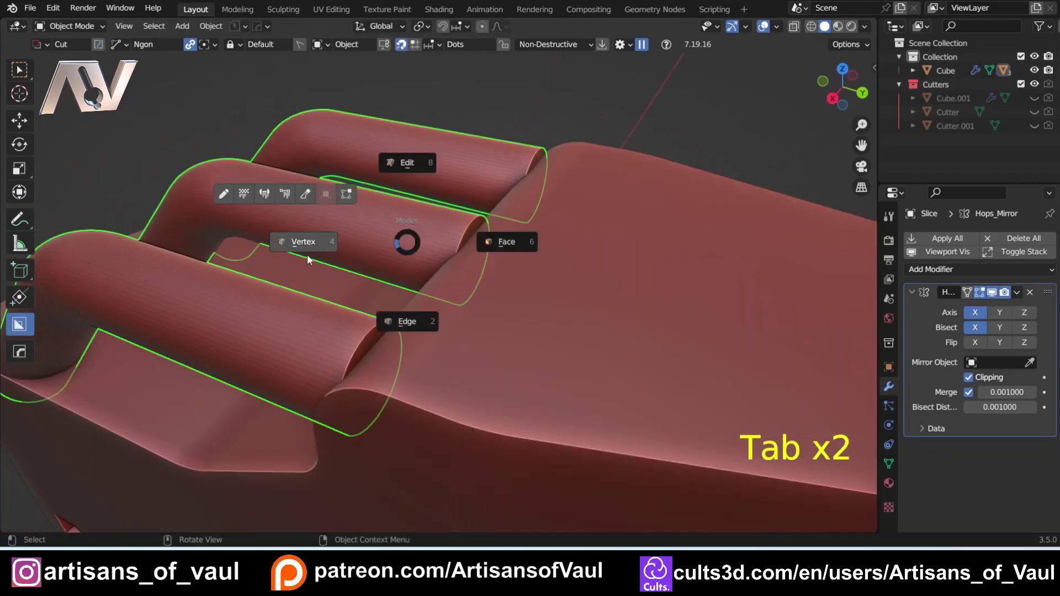
pyautogui.click(307, 253)
pyautogui.click(832, 99)
pyautogui.hotkey('shift', 'z')
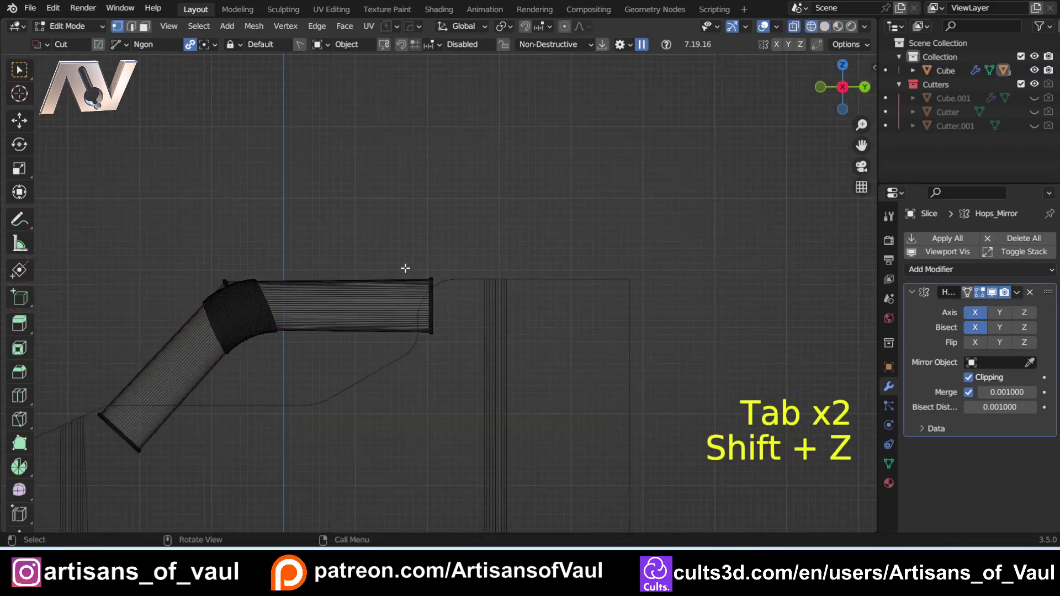
# Move the vertices at the tubes' straight ends about 0.53 along Y so they extend into the can body
pyautogui.press('Escape')
pyautogui.press('w')
pyautogui.moveTo(397, 243); pyautogui.dragTo(456, 358)
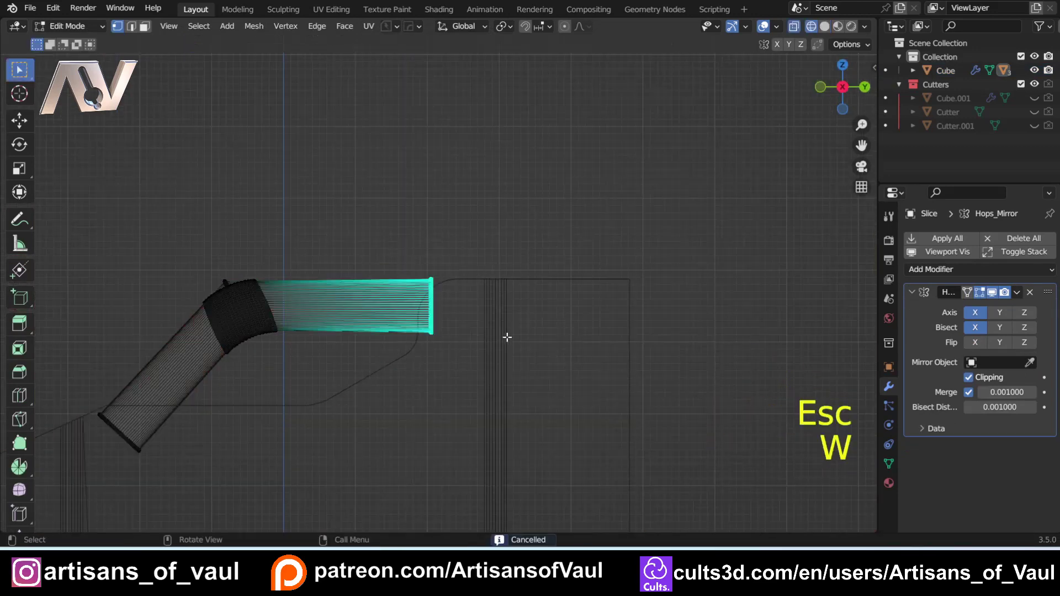
pyautogui.press('g')
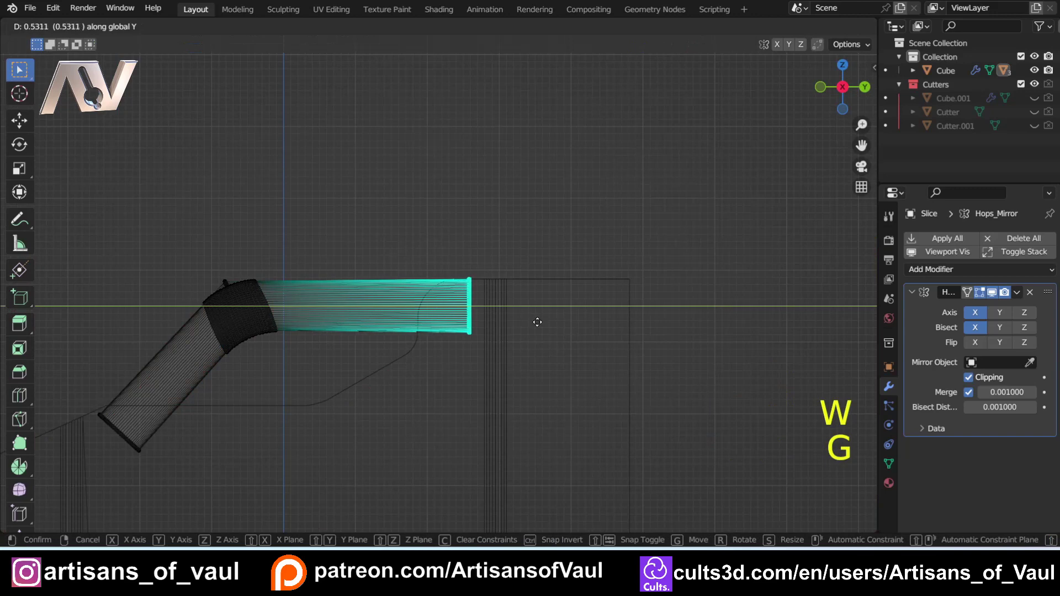
pyautogui.click(540, 324)
pyautogui.hotkey('shift', 'z')
pyautogui.scroll(4, 521, 283)
pyautogui.moveTo(508, 258); pyautogui.dragTo(488, 294, button='middle')
pyautogui.press('Tab')
pyautogui.click(485, 220)
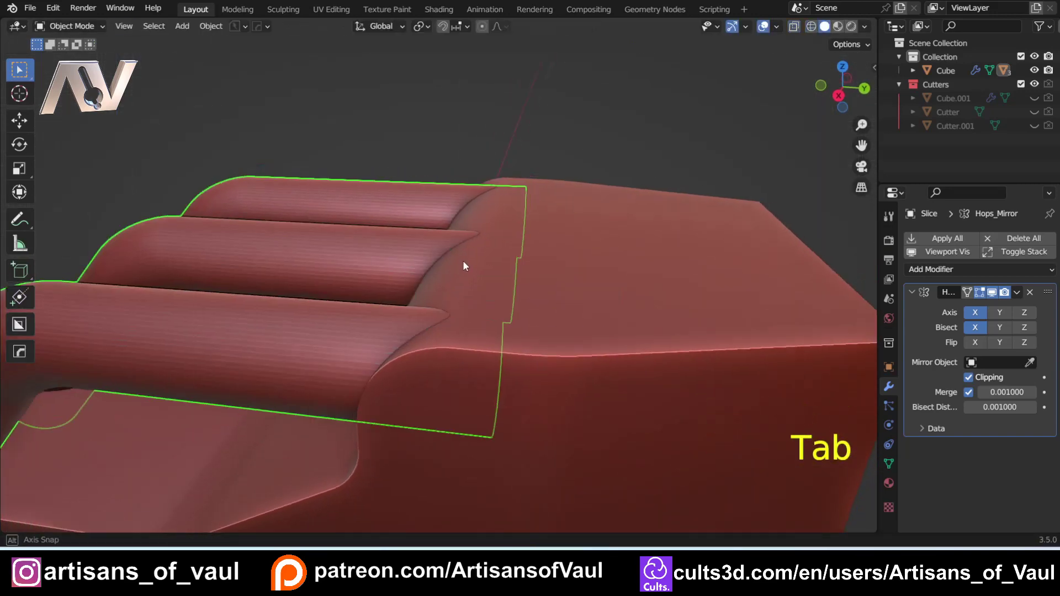
# Nudge the whole tube object very slightly along the Z axis
pyautogui.moveTo(462, 260); pyautogui.dragTo(469, 233, button='middle')
pyautogui.press('g')
pyautogui.press('z')
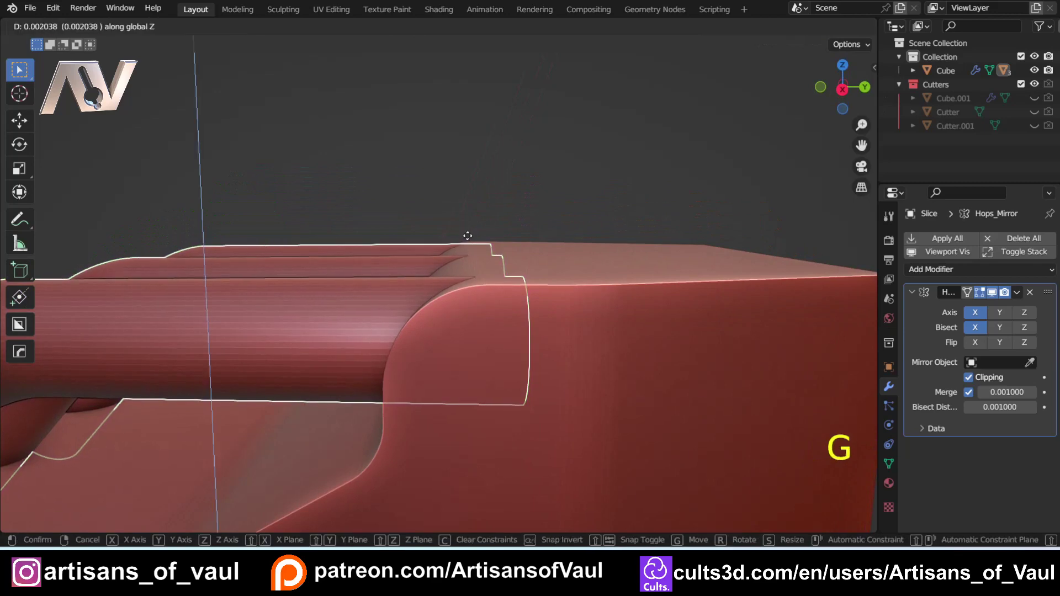
pyautogui.click(465, 236)
# Bevel the can body's top edge at the foot of the tubes by about 0.155 with 9 segments
pyautogui.moveTo(466, 236); pyautogui.dragTo(468, 272, button='middle')
pyautogui.click(456, 220)
pyautogui.press('Tab')
pyautogui.press('Tab')
pyautogui.press('Tab')
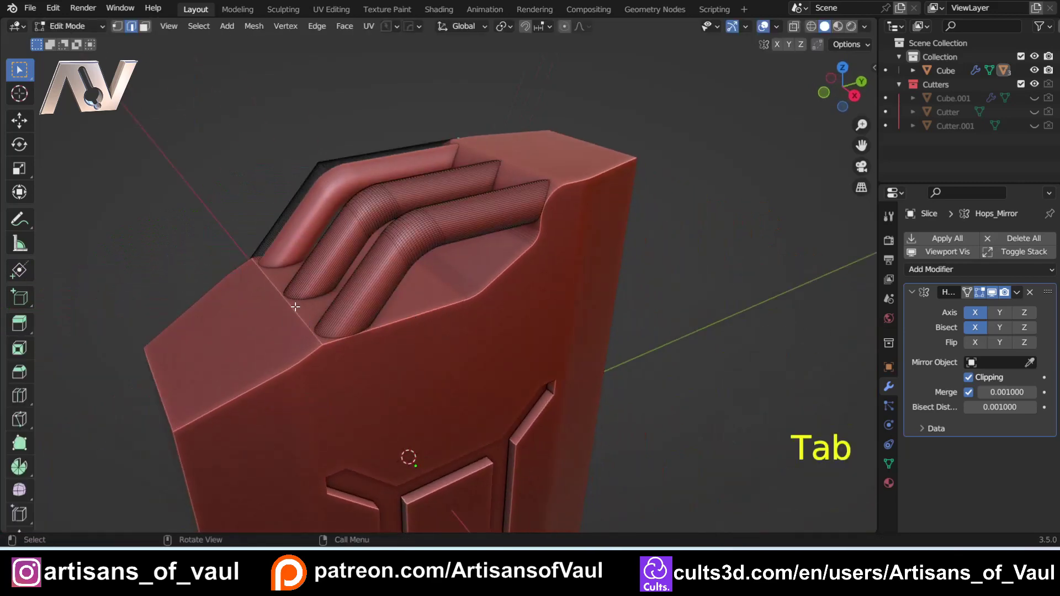
pyautogui.keyDown('alt'); pyautogui.click(307, 313); pyautogui.keyUp('alt')
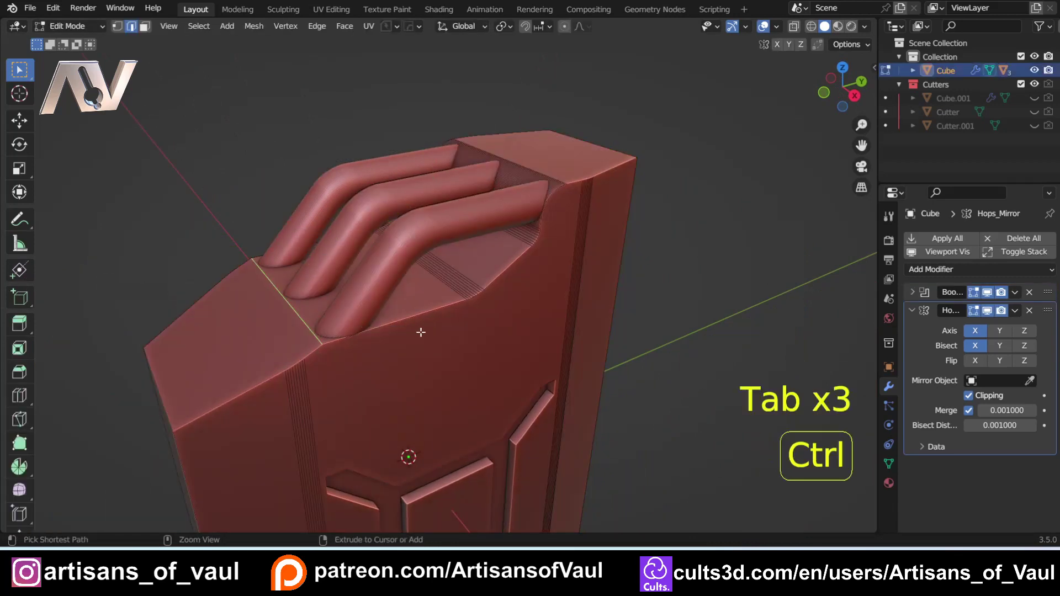
pyautogui.hotkey('ctrl', 'b')
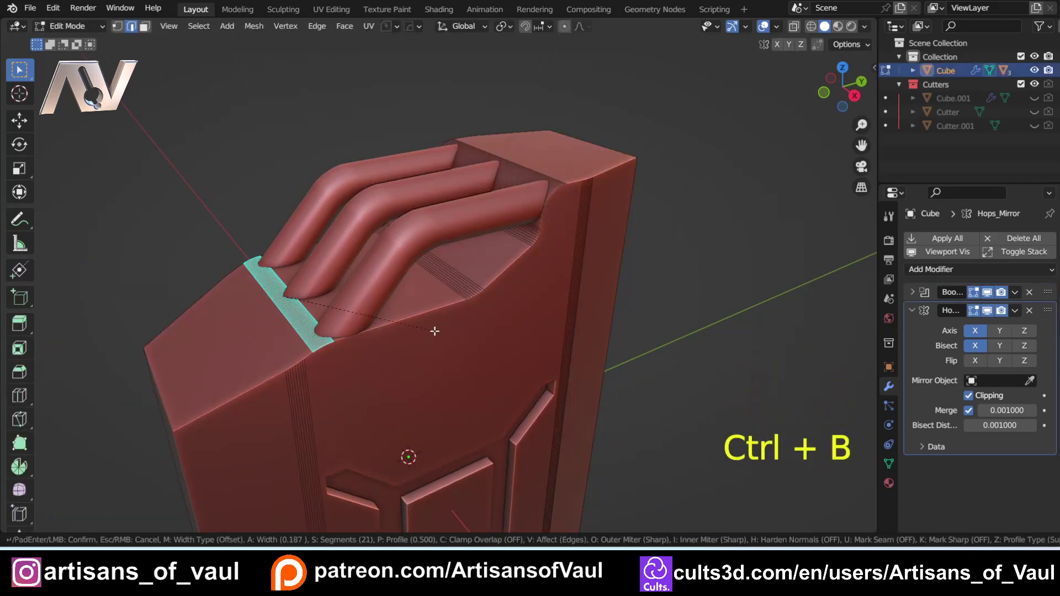
pyautogui.scroll(-13, 435, 330)
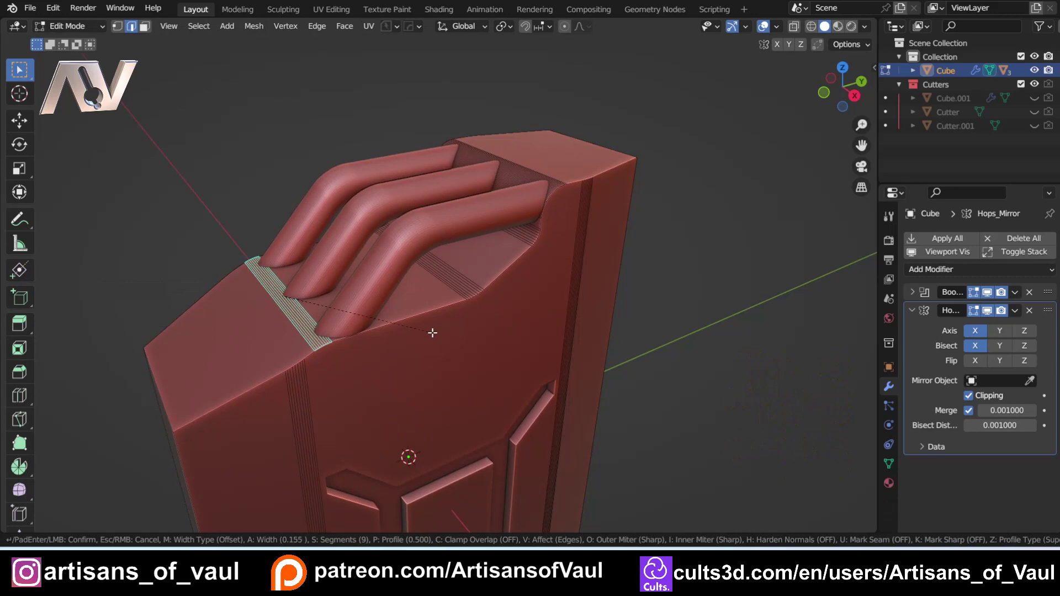
pyautogui.click(432, 331)
# Bevel the can body's four outer corner edges, two at the top and two at the base, by about 0.39
pyautogui.scroll(-2, 431, 331)
pyautogui.moveTo(431, 331); pyautogui.dragTo(378, 252, button='middle')
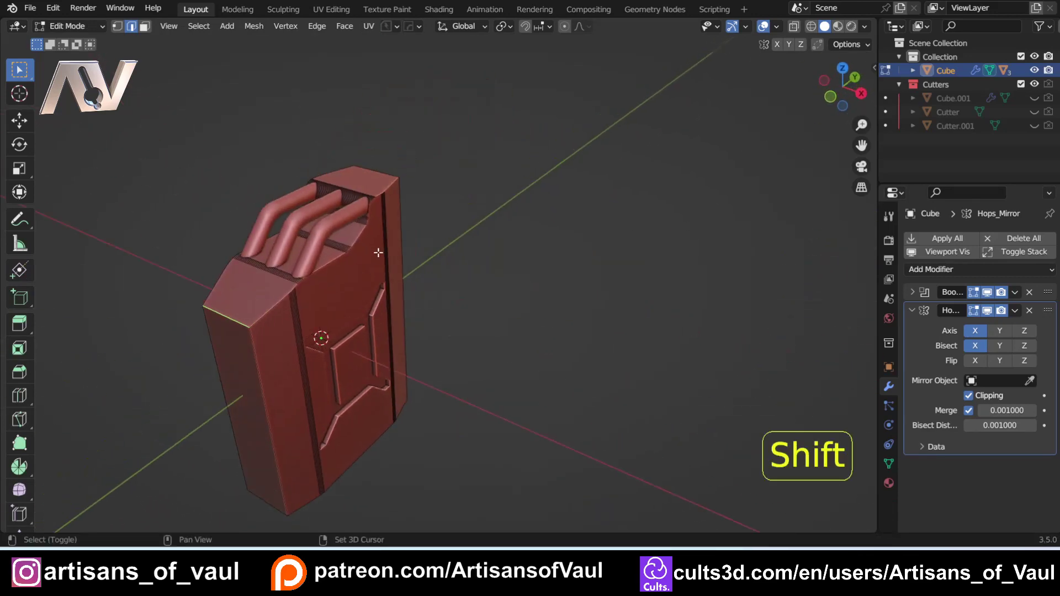
pyautogui.moveTo(388, 170); pyautogui.dragTo(371, 227, button='middle')
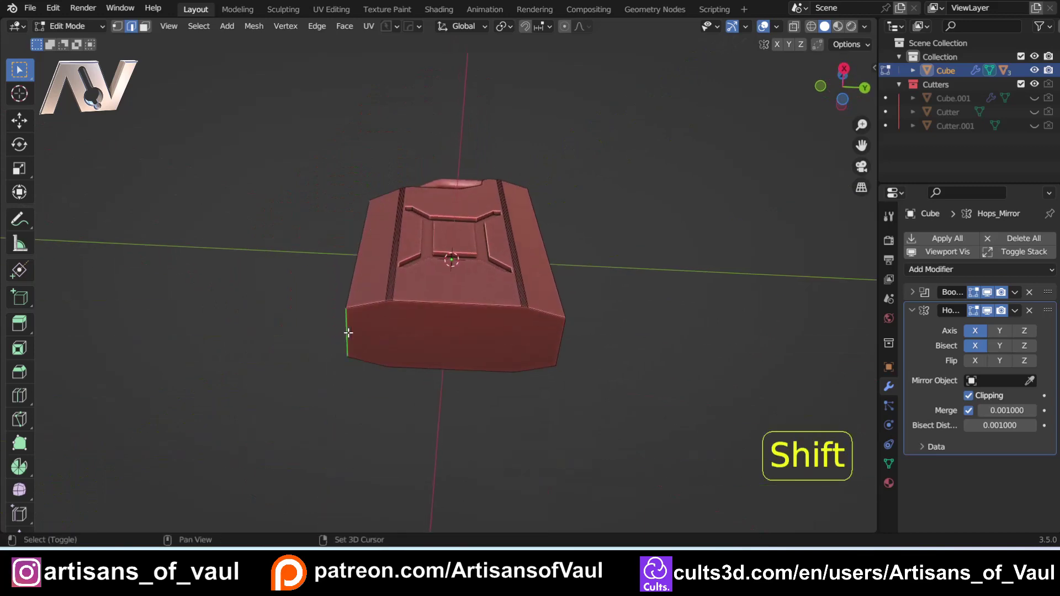
pyautogui.scroll(3, 559, 340)
pyautogui.moveTo(575, 315); pyautogui.dragTo(579, 329, button='middle')
pyautogui.hotkey('ctrl', 'b')
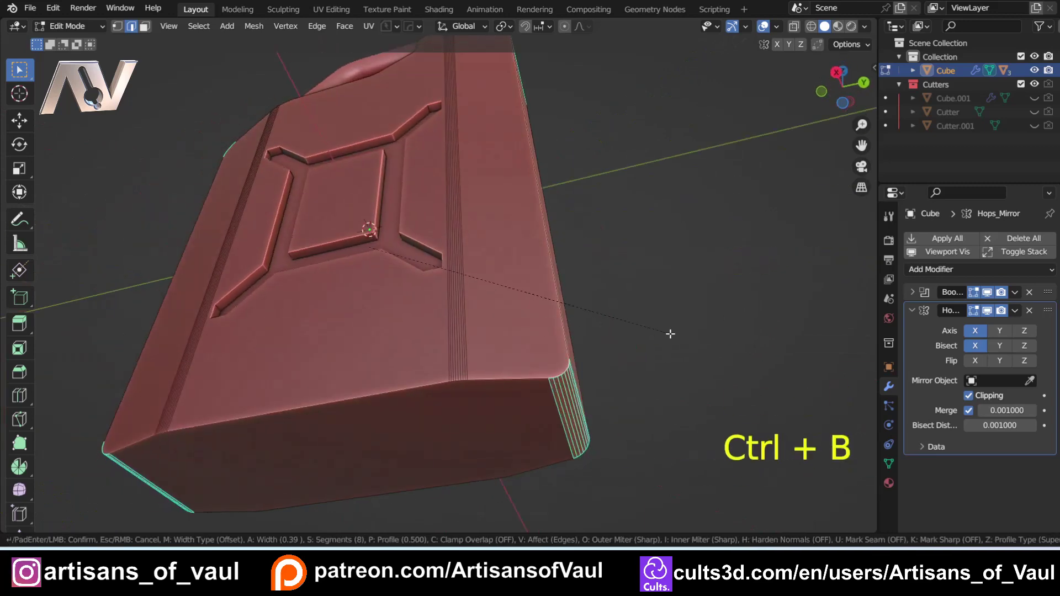
pyautogui.click(680, 331)
# Try selecting the outline of the can's grooved side face as an edge loop from its slanted top edge
pyautogui.scroll(-4, 669, 320)
pyautogui.moveTo(670, 320); pyautogui.dragTo(483, 265, button='middle')
pyautogui.keyDown('alt'); pyautogui.click(483, 272); pyautogui.keyUp('alt')
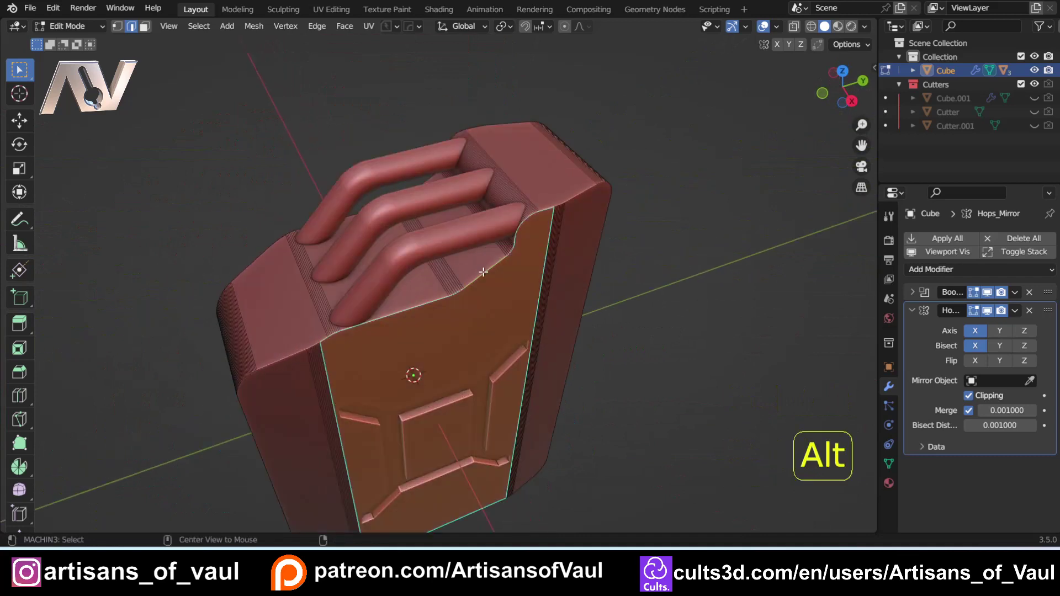
pyautogui.click(287, 357)
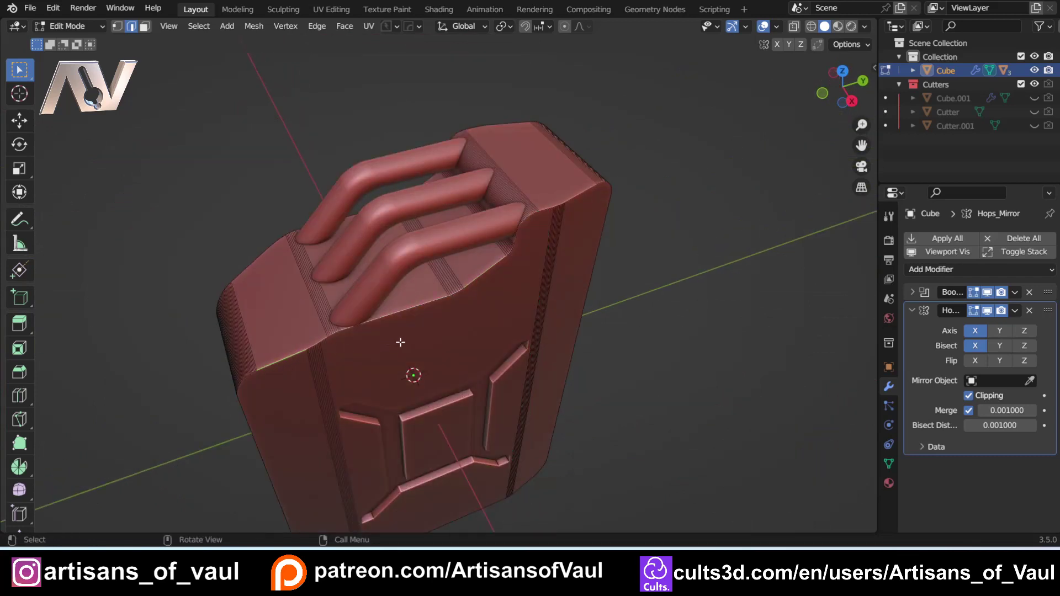
pyautogui.keyDown('alt'); pyautogui.click(288, 358); pyautogui.keyUp('alt')
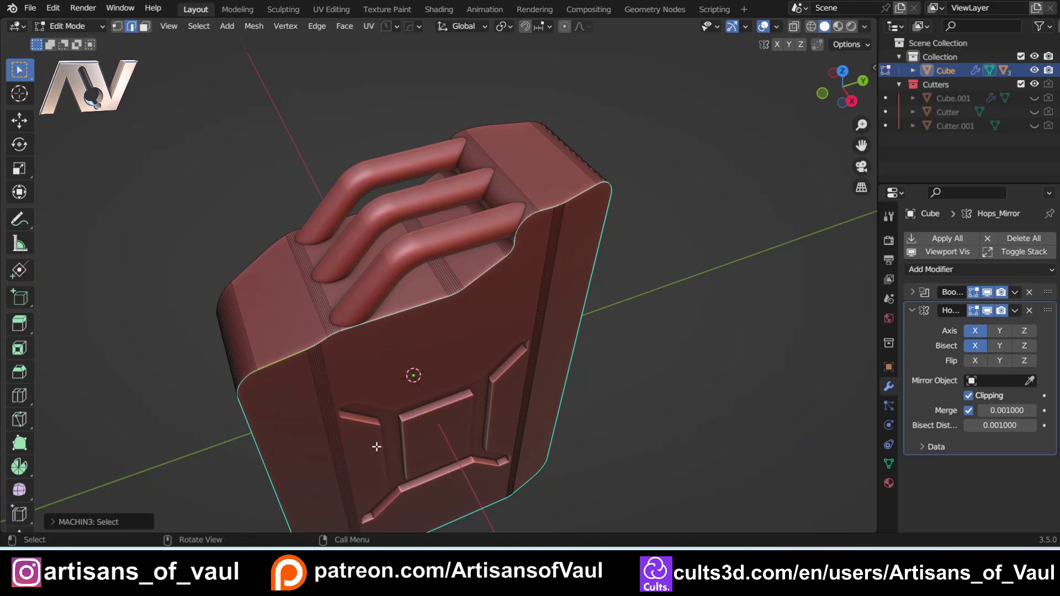
pyautogui.scroll(3, 398, 333)
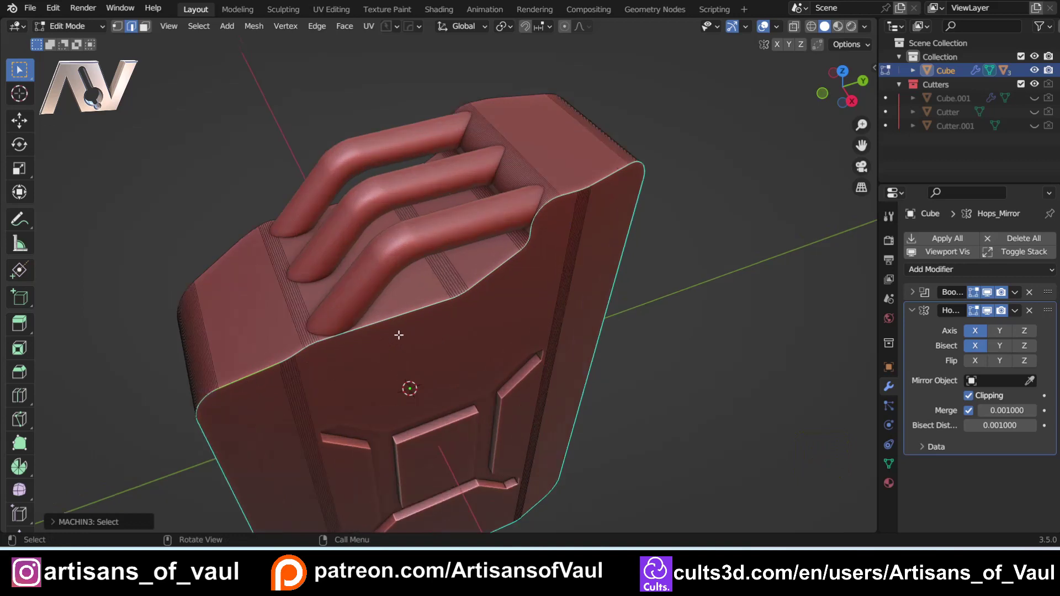
# Try selecting the side face's outline from the recess edge with MESHmachine's LSelect, inspect the loop, and clear the selection
pyautogui.click(393, 325)
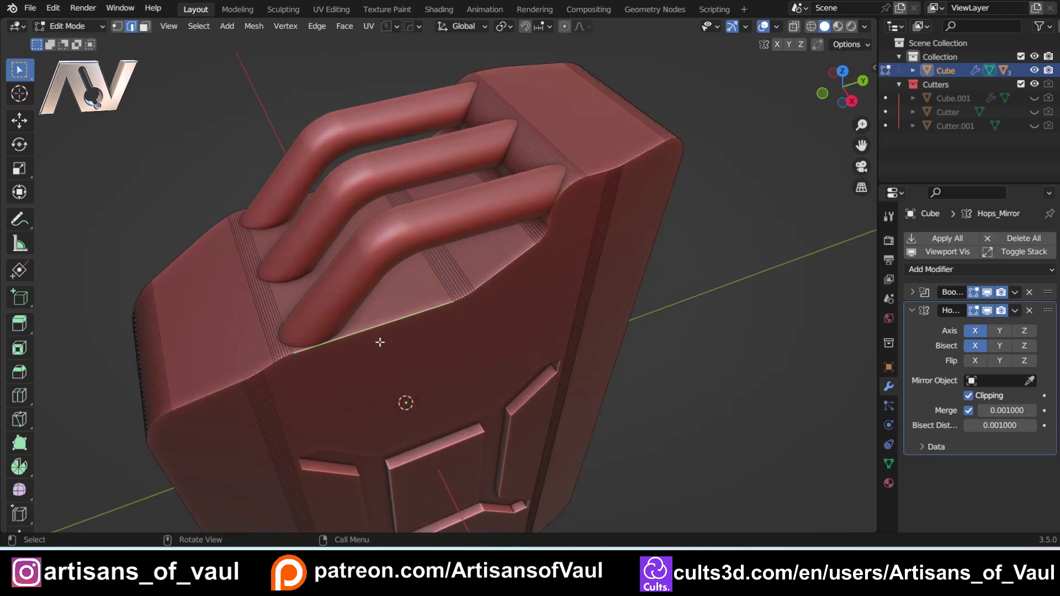
pyautogui.press('y')
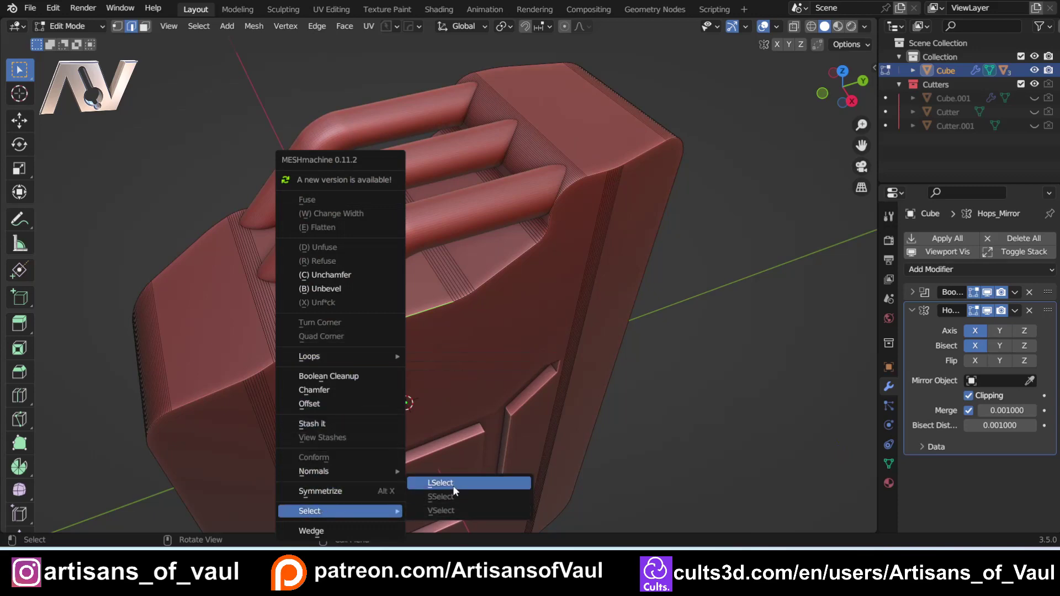
pyautogui.click(452, 485)
pyautogui.scroll(-5, 444, 401)
pyautogui.moveTo(409, 386); pyautogui.dragTo(399, 304, button='middle')
pyautogui.keyDown('shift'); pyautogui.moveTo(405, 334); pyautogui.dragTo(376, 251, button='middle'); pyautogui.keyUp('shift')
pyautogui.scroll(3, 376, 307)
pyautogui.scroll(-5, 376, 252)
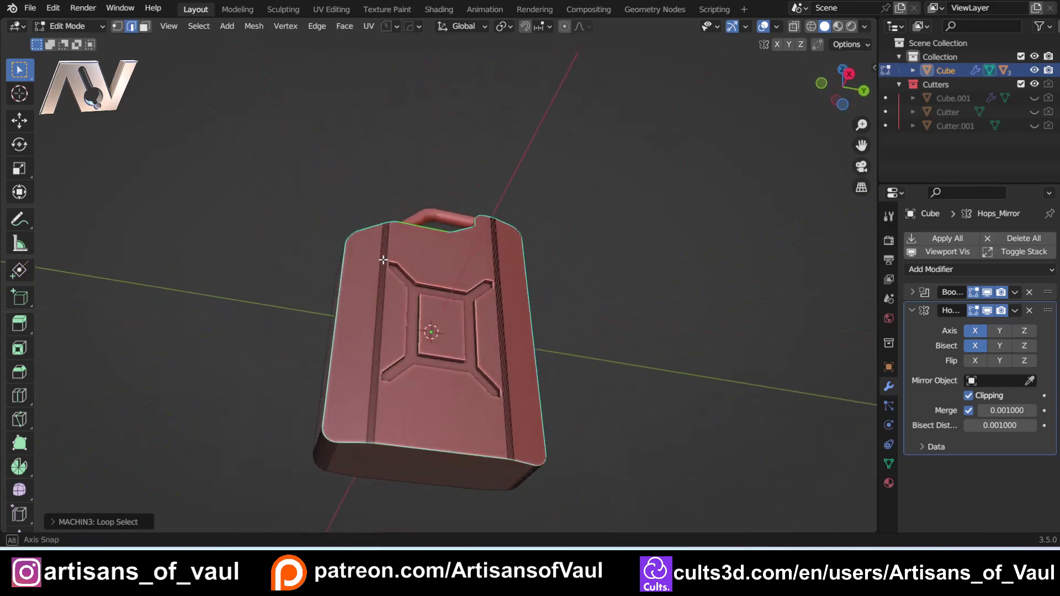
pyautogui.scroll(5, 381, 238)
pyautogui.keyDown('shift'); pyautogui.moveTo(397, 214); pyautogui.dragTo(376, 359, button='middle'); pyautogui.keyUp('shift')
pyautogui.click(672, 329)
# Try selecting the side outline as shortest paths from the recess edge over the top to the vertical edge
pyautogui.scroll(2, 450, 298)
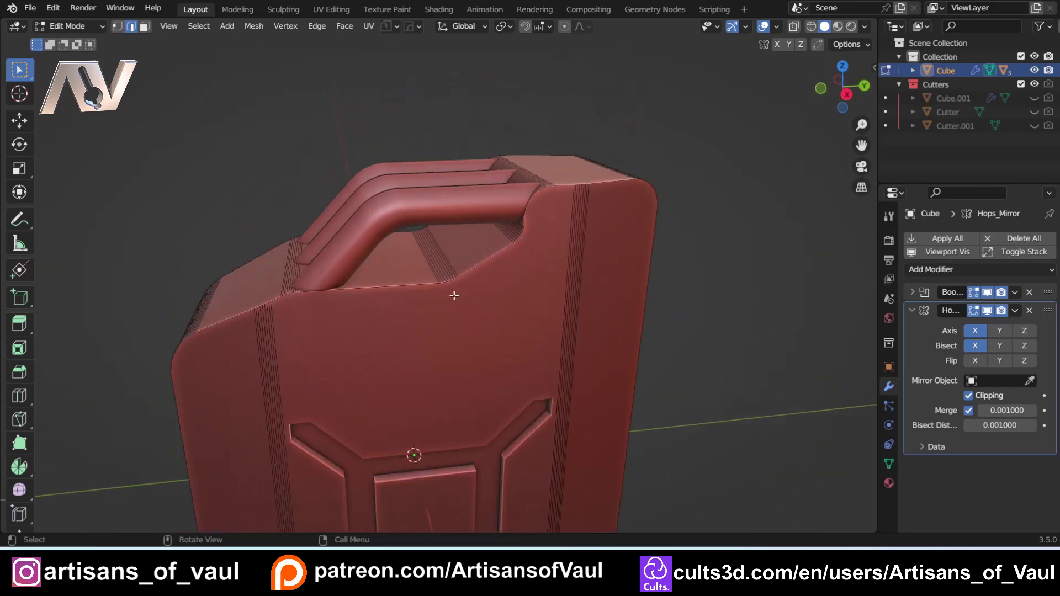
pyautogui.keyDown('alt'); pyautogui.click(388, 284); pyautogui.keyUp('alt')
pyautogui.keyDown('alt'); pyautogui.moveTo(388, 284); pyautogui.dragTo(406, 295, button='middle'); pyautogui.keyUp('alt')
pyautogui.hotkey('alt', 'a')
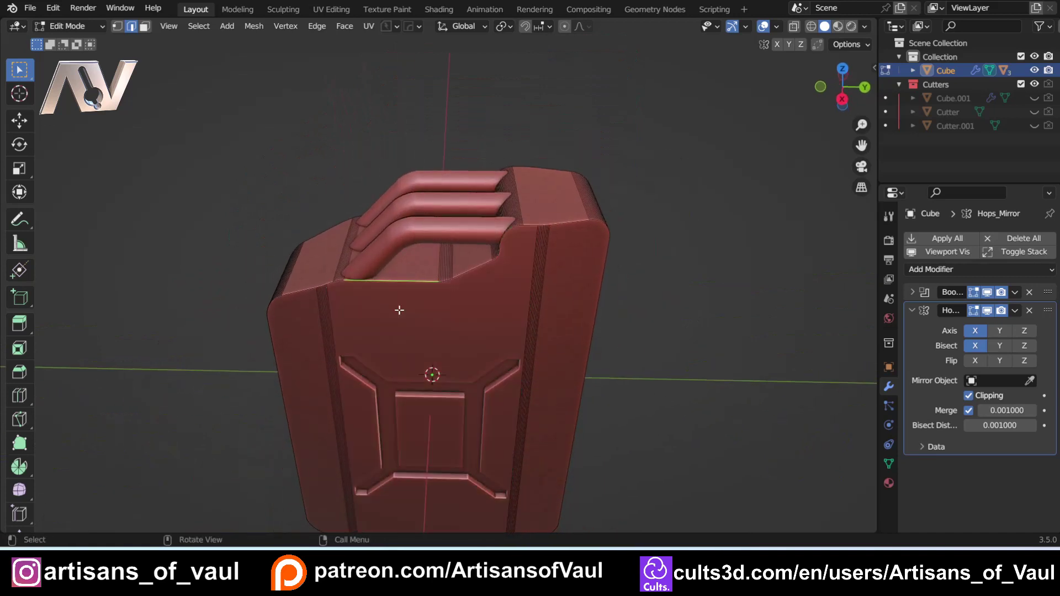
pyautogui.scroll(3, 399, 310)
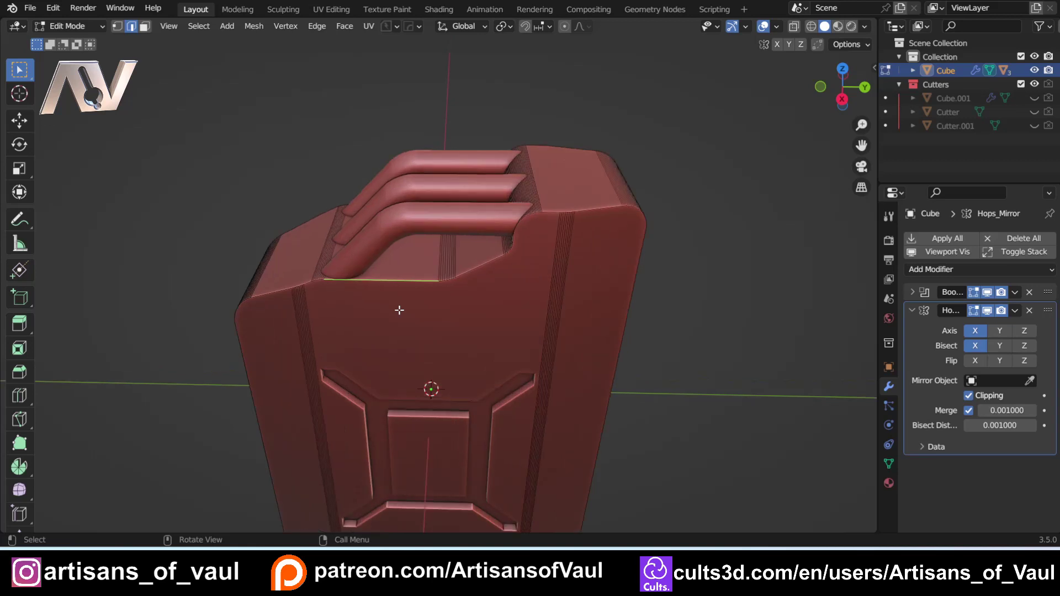
pyautogui.keyDown('alt'); pyautogui.moveTo(397, 310); pyautogui.dragTo(362, 283, button='middle'); pyautogui.keyUp('alt')
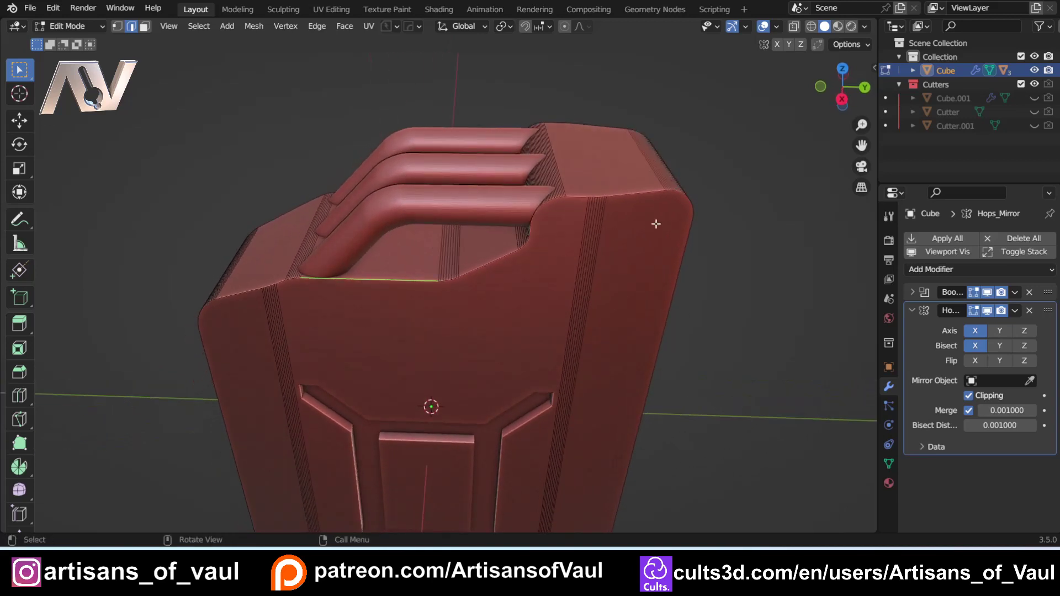
pyautogui.keyDown('ctrl'); pyautogui.click(650, 197); pyautogui.keyUp('ctrl')
pyautogui.keyDown('ctrl'); pyautogui.click(677, 289); pyautogui.keyUp('ctrl')
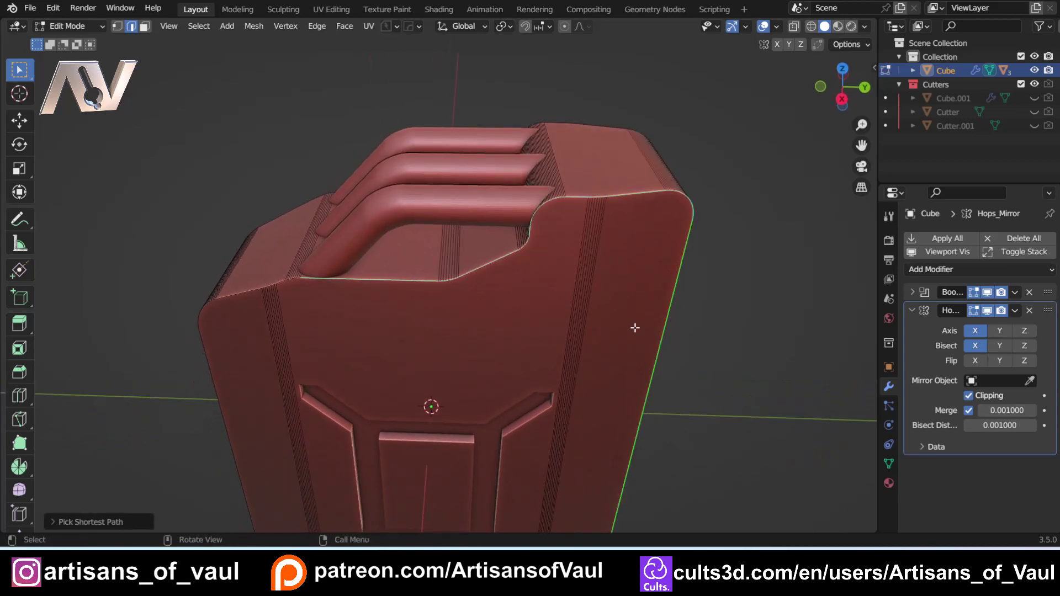
# Select the outline loops of both grooved side faces and bevel them by about 0.163 with 16 segments
pyautogui.click(387, 285)
pyautogui.keyDown('alt'); pyautogui.click(392, 284); pyautogui.keyUp('alt')
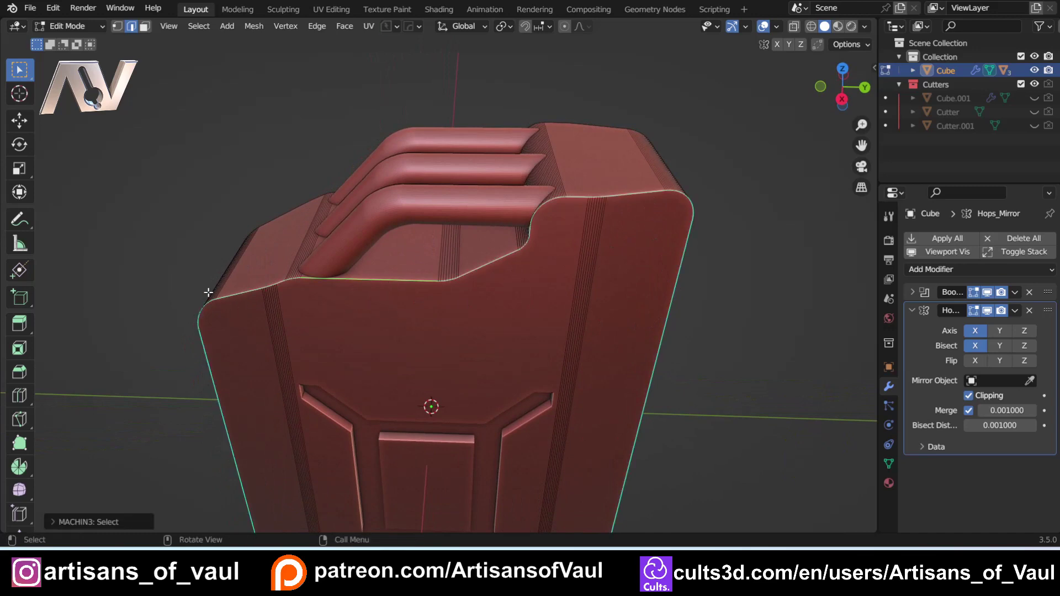
pyautogui.moveTo(209, 293); pyautogui.dragTo(339, 286, button='middle')
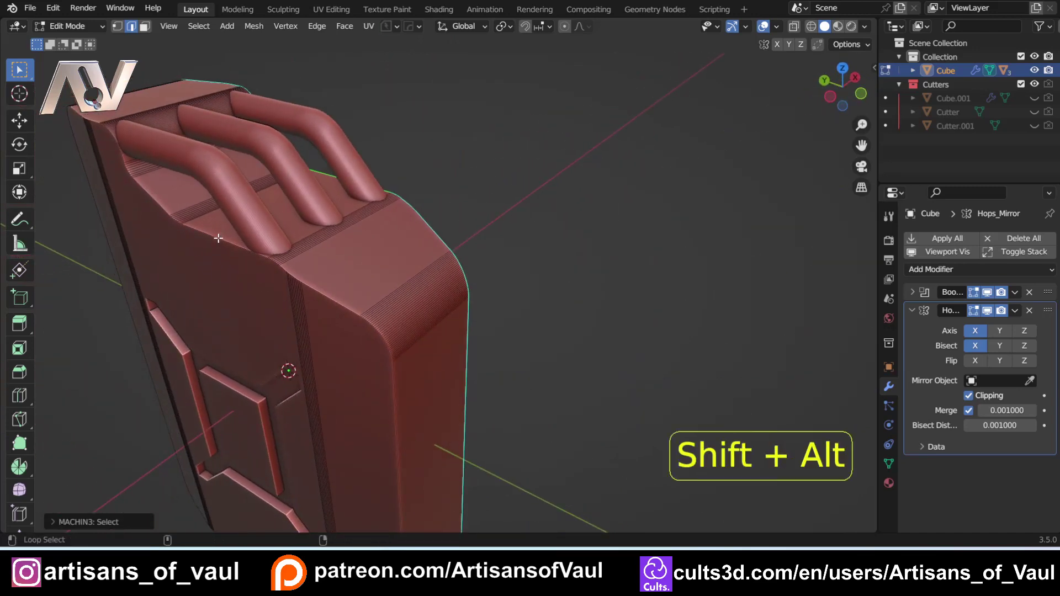
pyautogui.keyDown('alt'); pyautogui.click(266, 258); pyautogui.keyUp('alt')
pyautogui.moveTo(367, 266); pyautogui.dragTo(264, 260, button='middle')
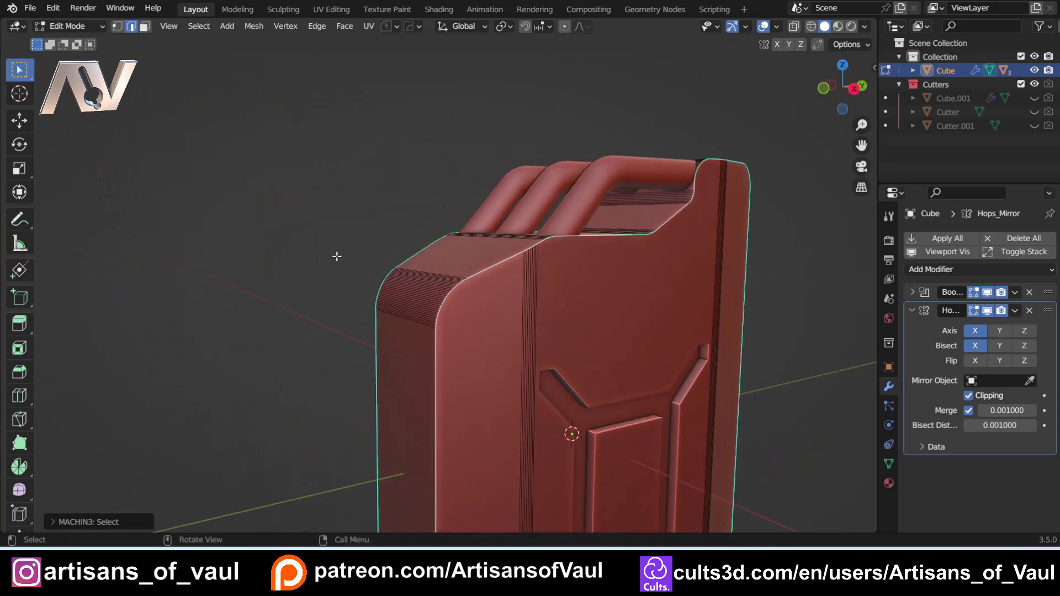
pyautogui.scroll(-3, 361, 260)
pyautogui.moveTo(353, 289); pyautogui.dragTo(467, 303, button='middle')
pyautogui.moveTo(315, 288); pyautogui.dragTo(470, 311, button='middle')
pyautogui.moveTo(478, 252); pyautogui.dragTo(449, 334, button='middle')
pyautogui.scroll(5, 412, 319)
pyautogui.hotkey('ctrl', 'b')
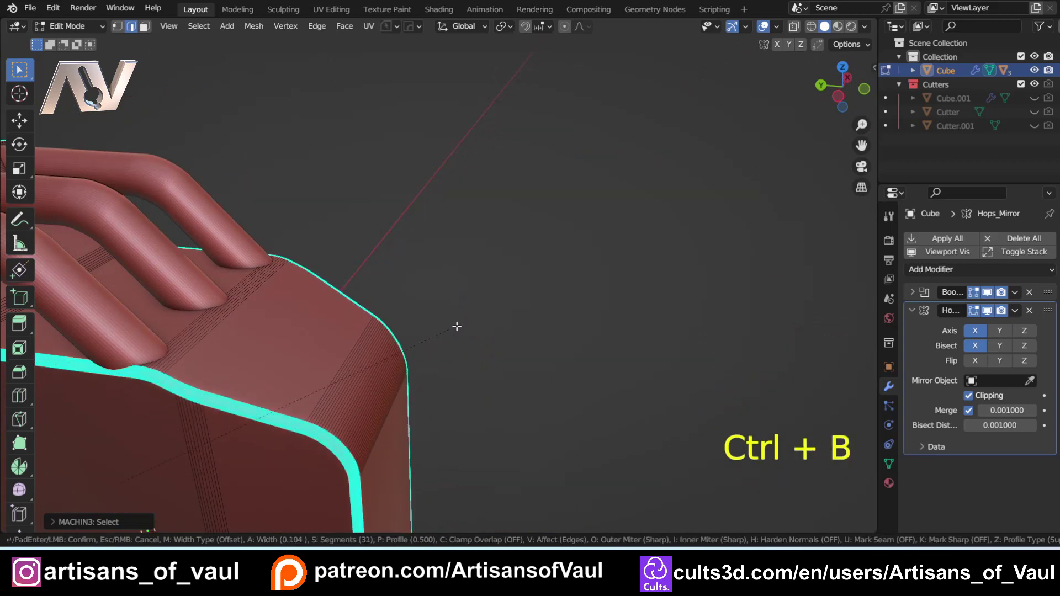
pyautogui.scroll(-12, 458, 326)
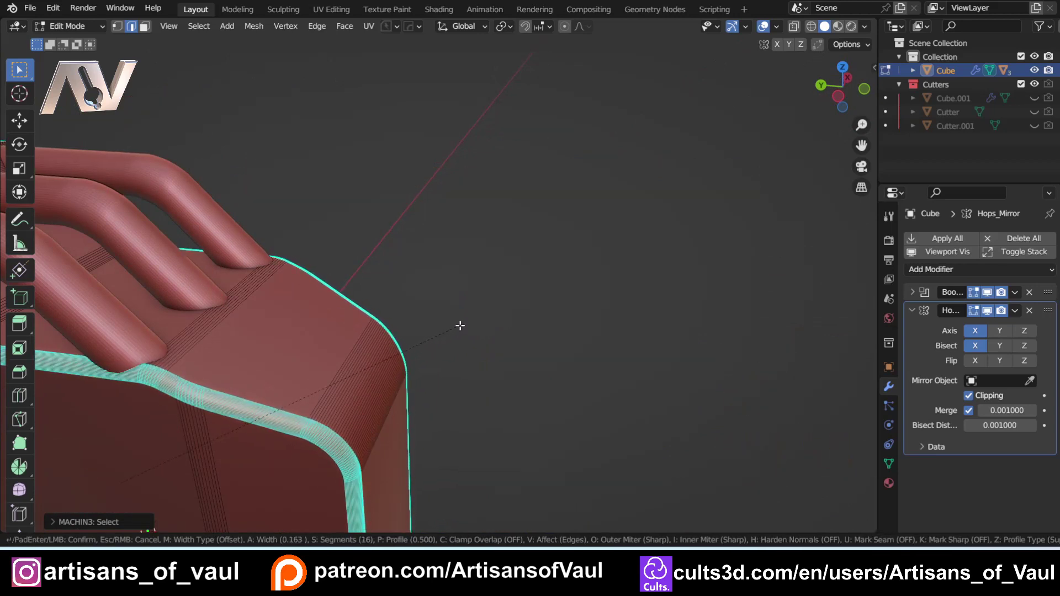
pyautogui.moveTo(453, 324); pyautogui.dragTo(189, 291, button='middle')
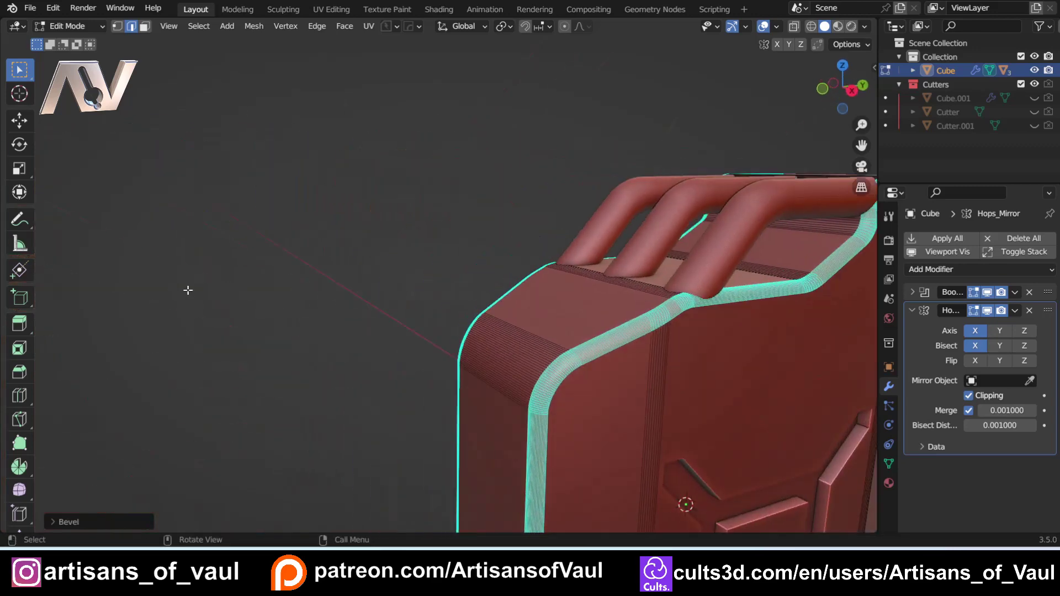